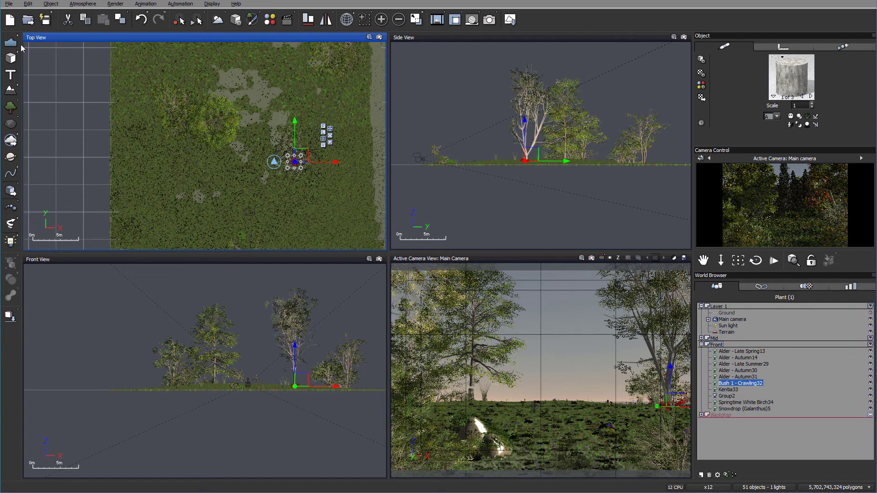
Step: Change the atmosphere's lighting model to Global radiosity and apply it
right_drag(329, 218, 329, 158)
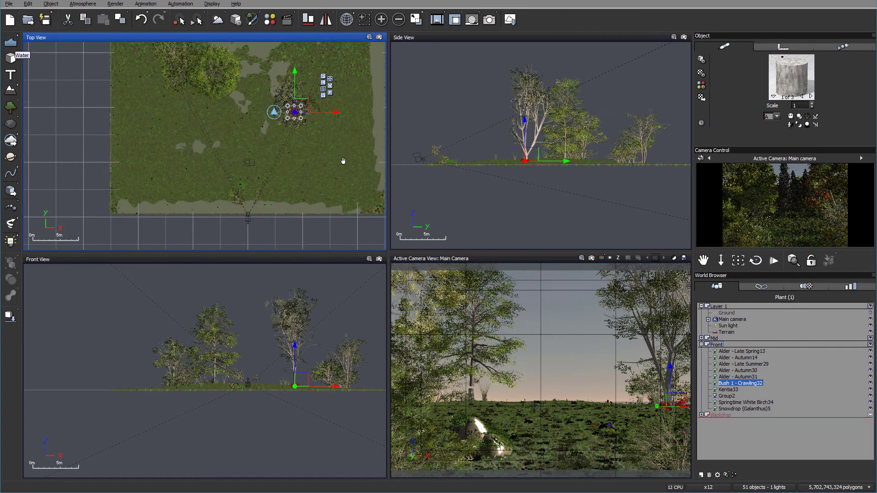
click(81, 4)
click(91, 65)
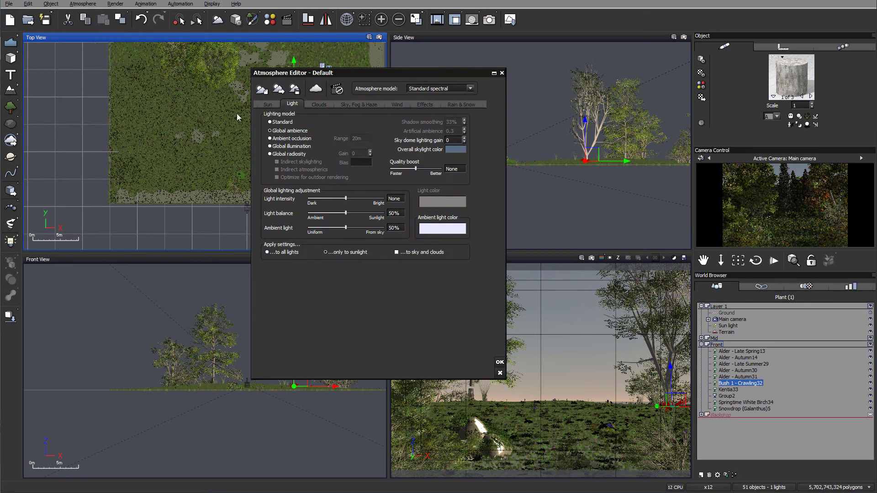
click(270, 154)
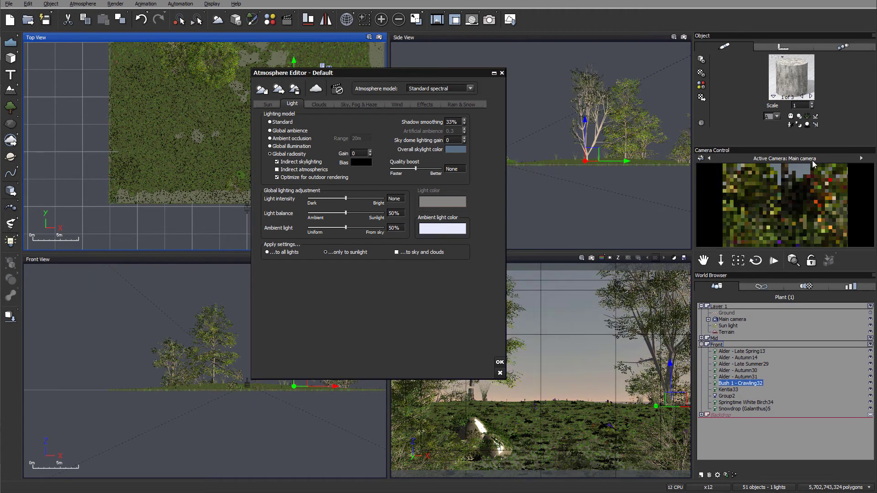
click(500, 362)
Step: Select the Sun light and reposition it in the side and top views to change the sunlight direction
click(733, 324)
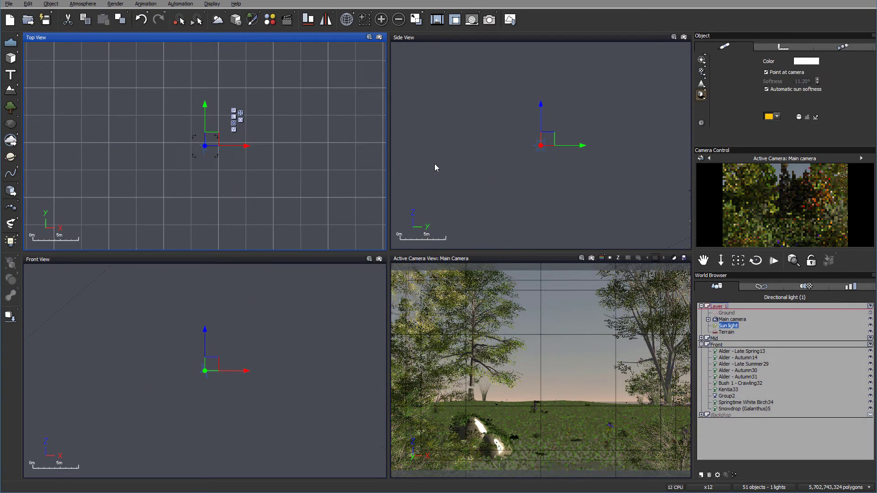
click(561, 155)
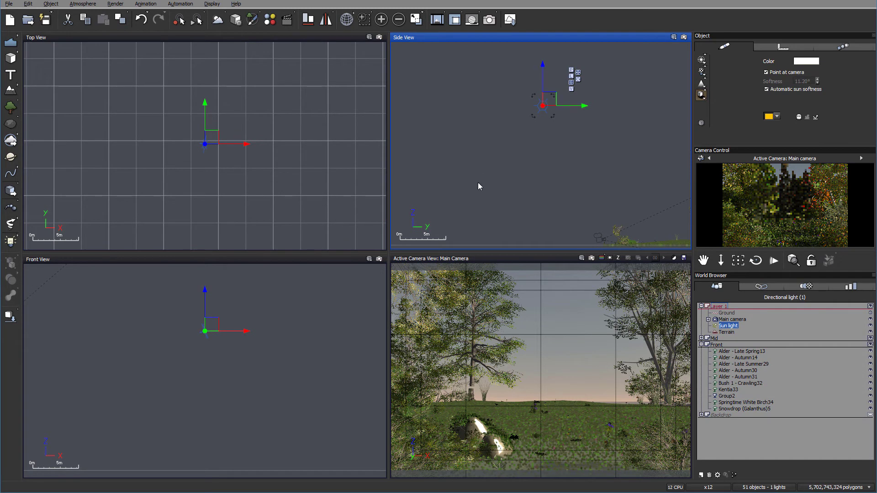
mouse_move(545, 101)
mouse_down()
mouse_move(577, 103)
mouse_move(559, 106)
mouse_up()
click(317, 156)
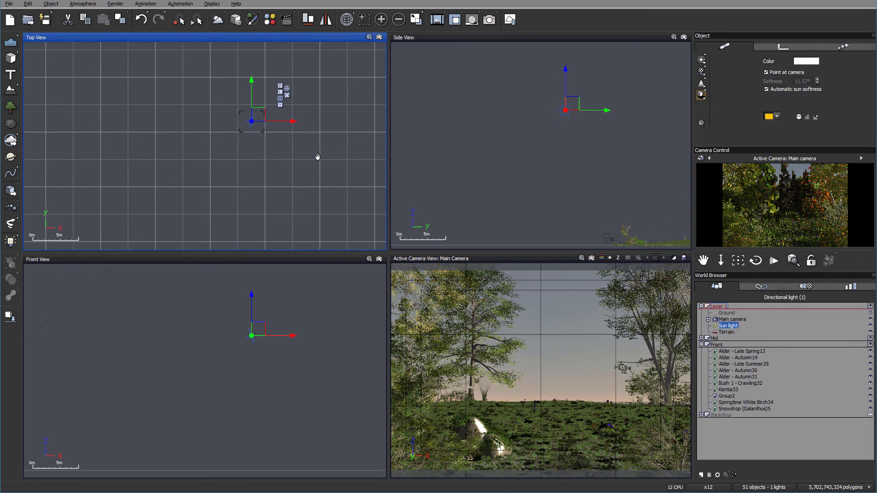
drag(262, 118, 254, 143)
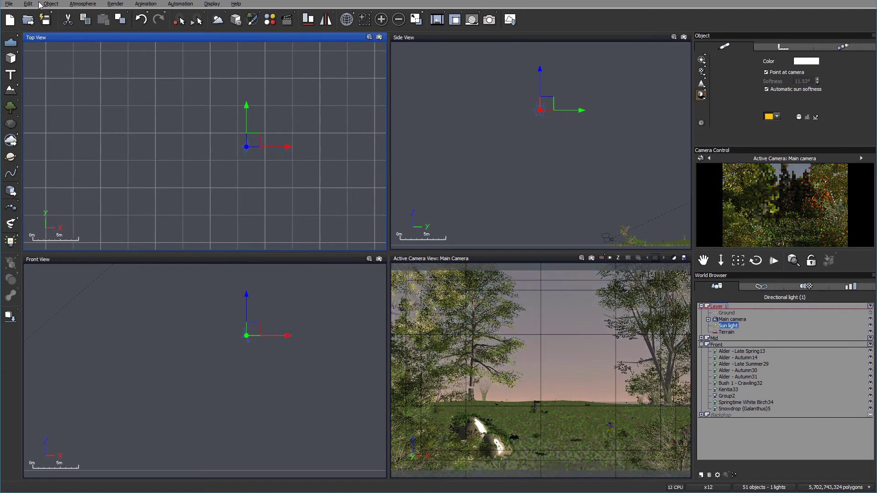
Step: Darken the atmosphere's ambient light color to a muted blue-grey with RGB 148, 164, 173
click(72, 6)
click(96, 63)
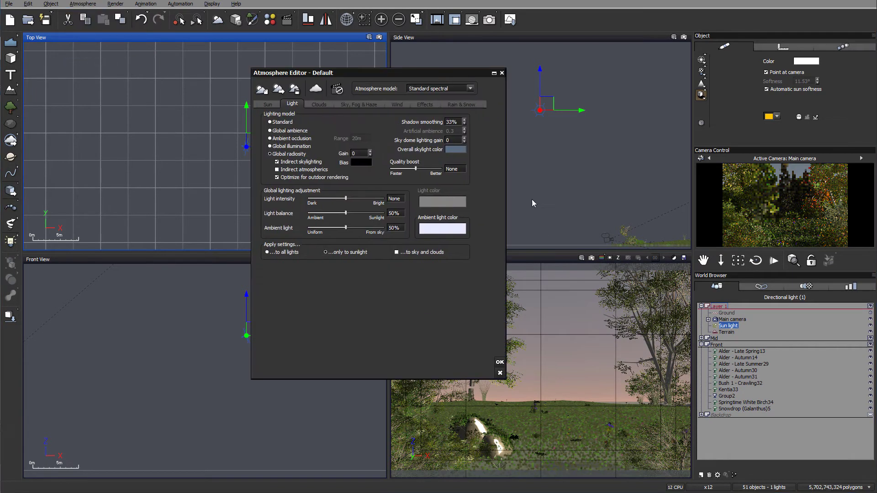
right_click(444, 230)
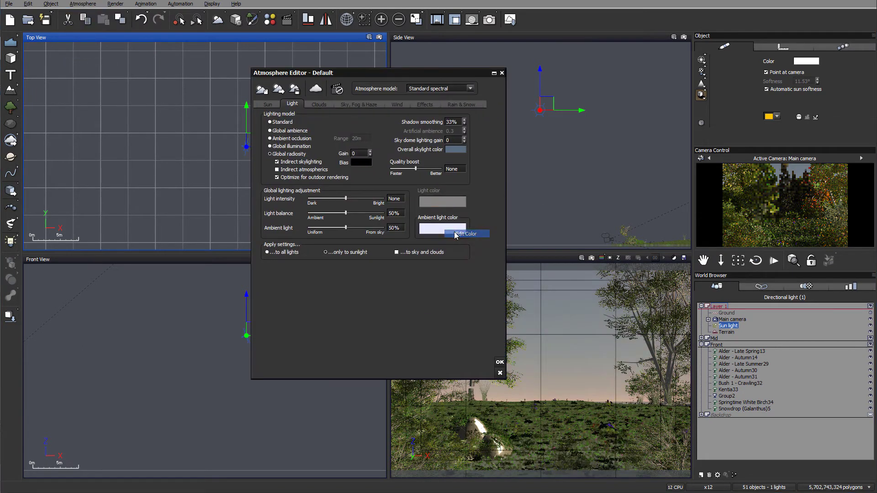
click(454, 233)
click(445, 259)
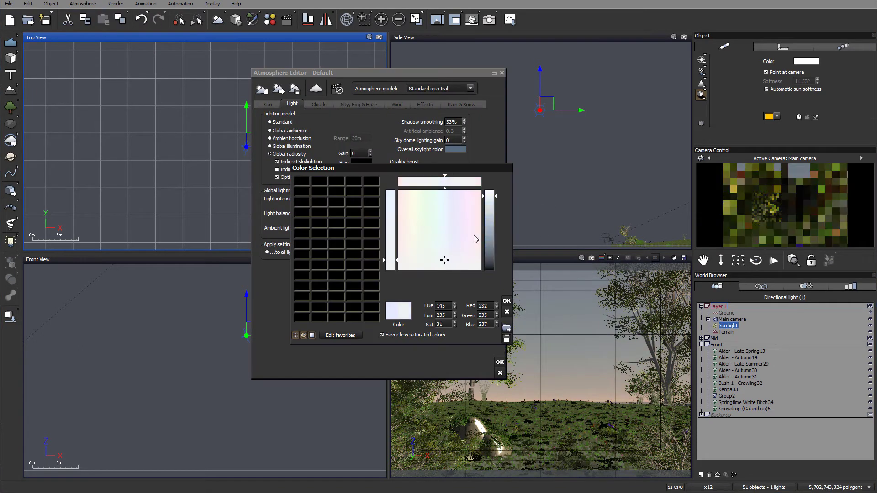
click(495, 223)
drag(495, 223, 495, 221)
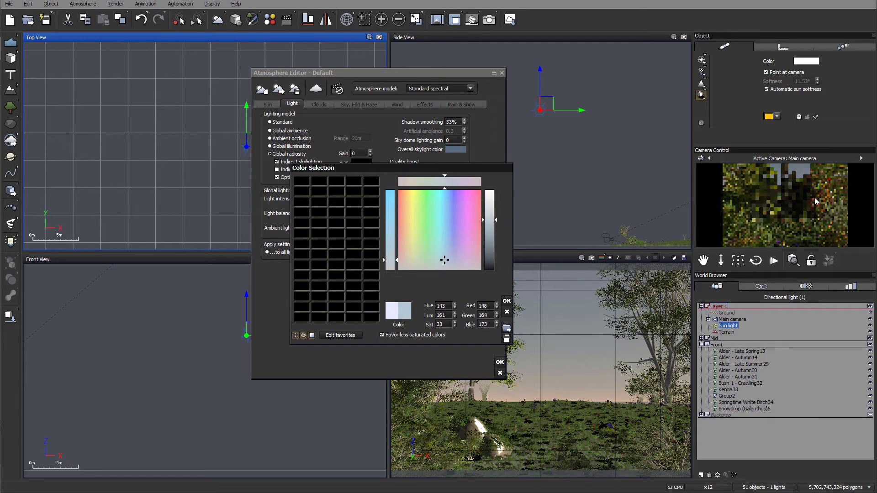
click(508, 301)
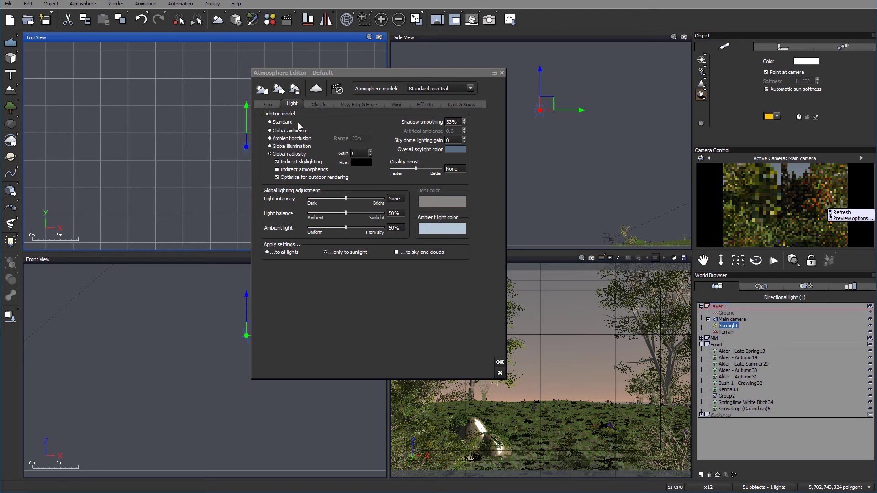
Step: Set the atmosphere's aerial perspective to 10 and the sky mean altitude to 3.943 km
click(351, 105)
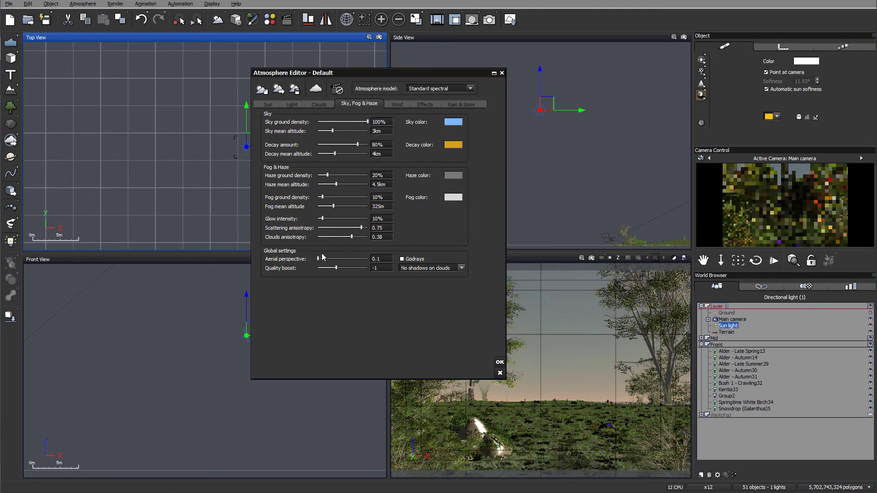
drag(320, 258, 367, 259)
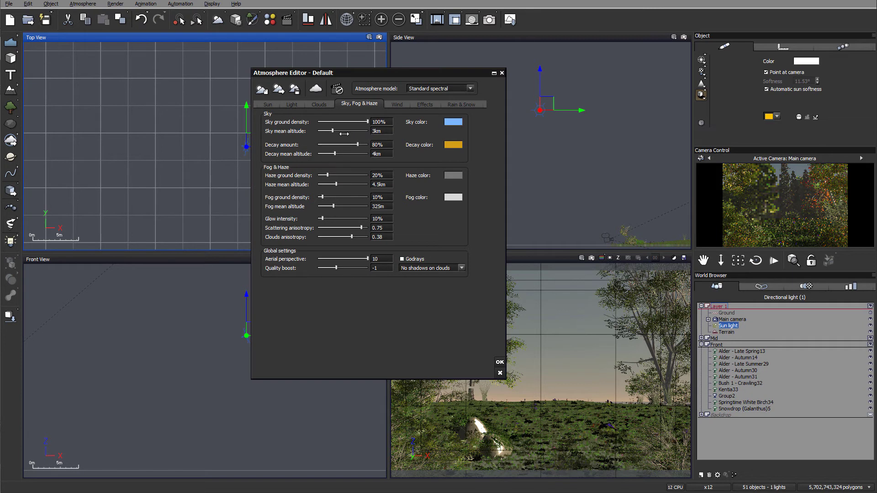
drag(344, 128, 347, 127)
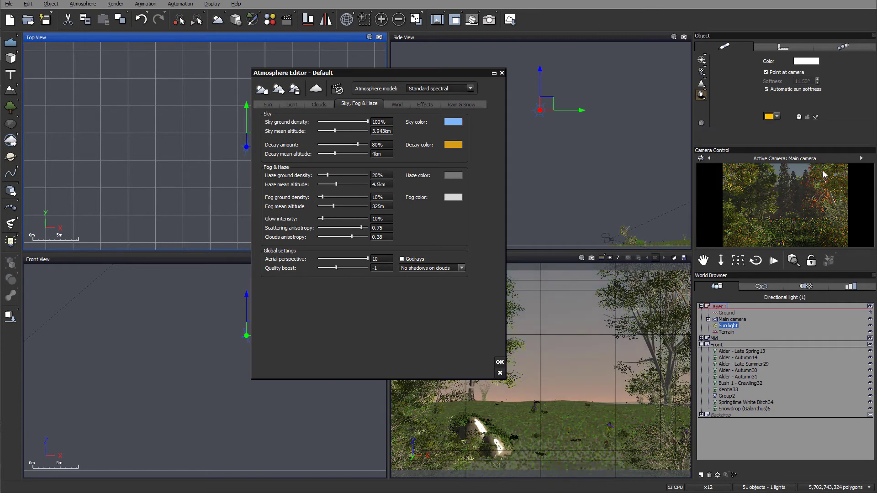
Step: Set the haze ground density to 10% and the fog ground density to 18%, and apply the atmosphere changes
drag(337, 172, 331, 173)
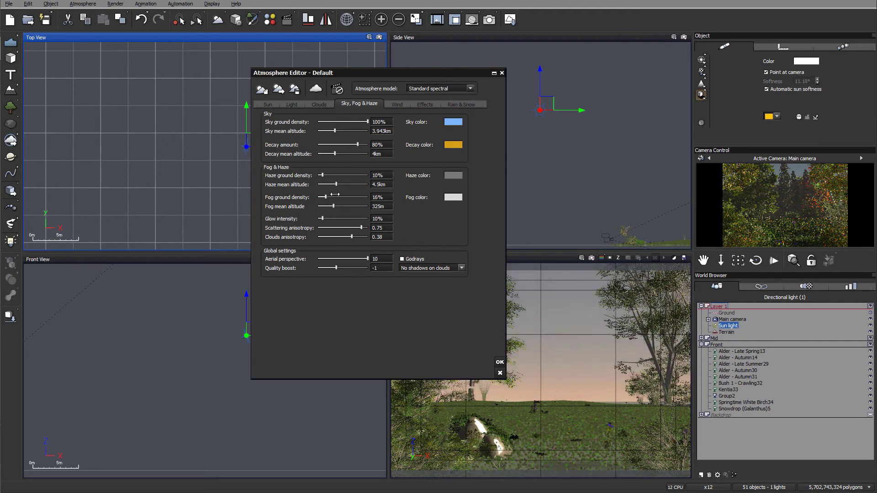
right_click(804, 187)
right_click(780, 173)
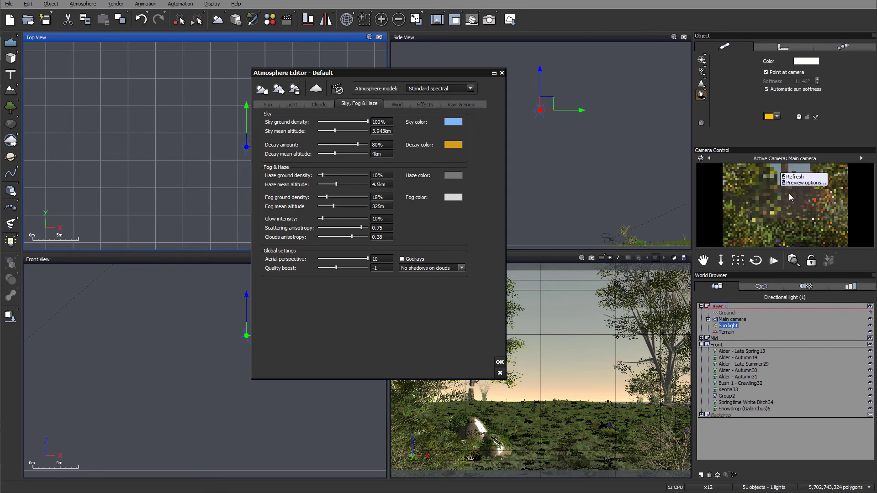
right_click(757, 173)
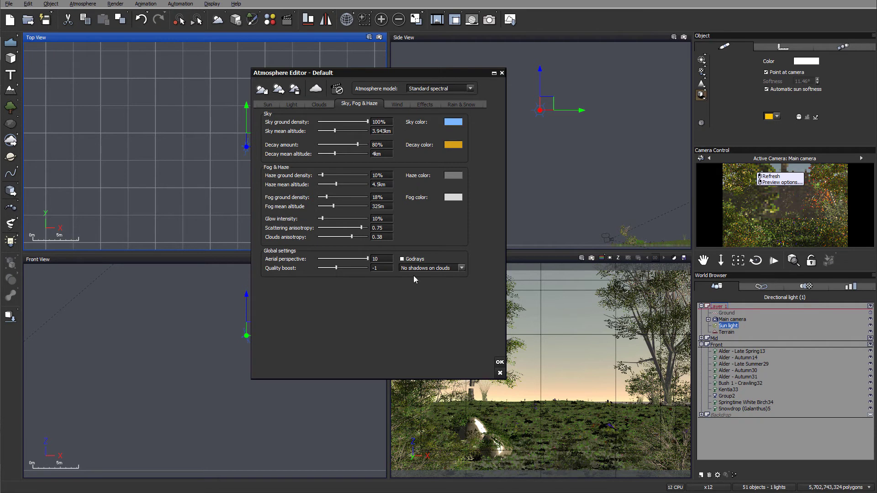
click(500, 362)
click(500, 362)
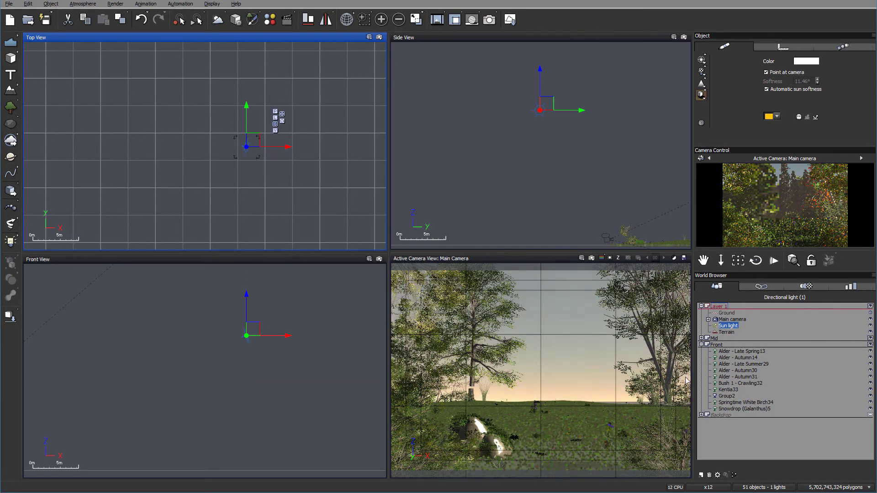
Step: Select the Main camera and add an HD Lime Tree from the Trees plant collection at its location
click(731, 320)
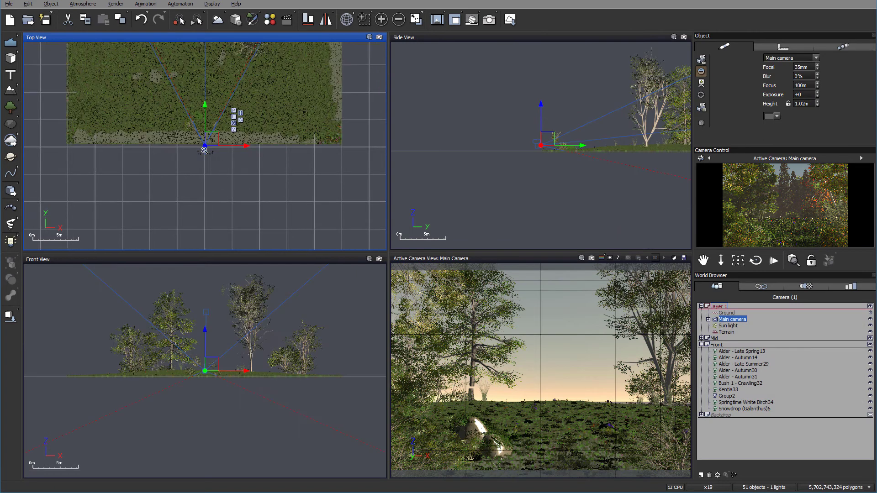
scroll(228, 147, up, 2)
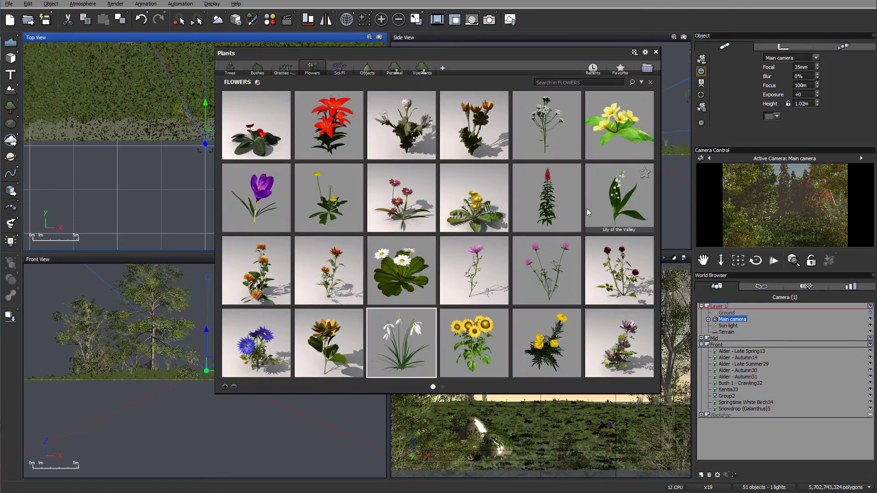
click(231, 70)
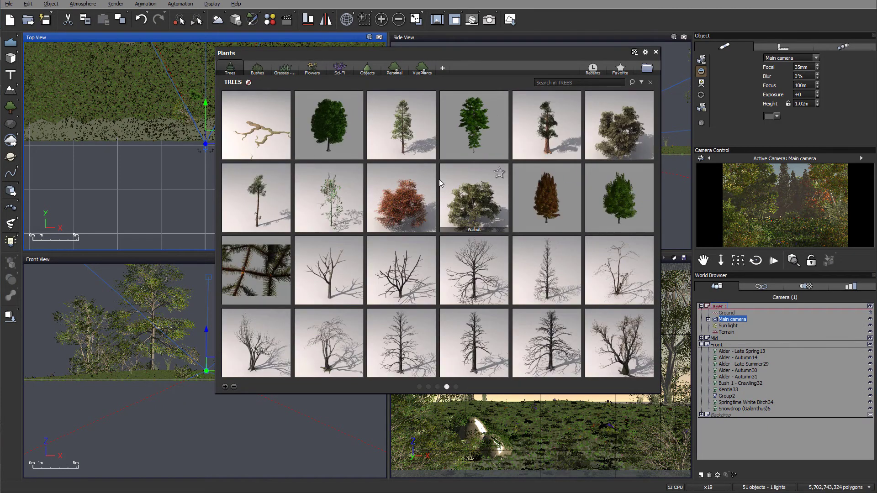
scroll(501, 219, up, 1)
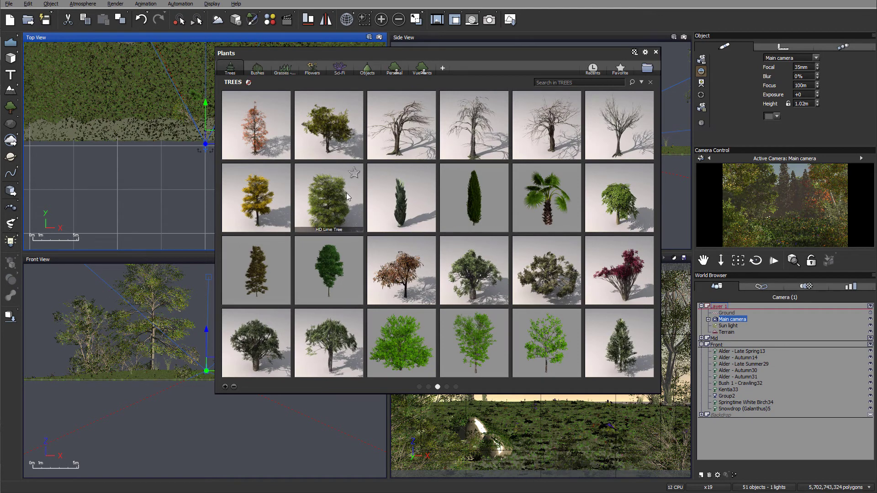
mouse_move(338, 199)
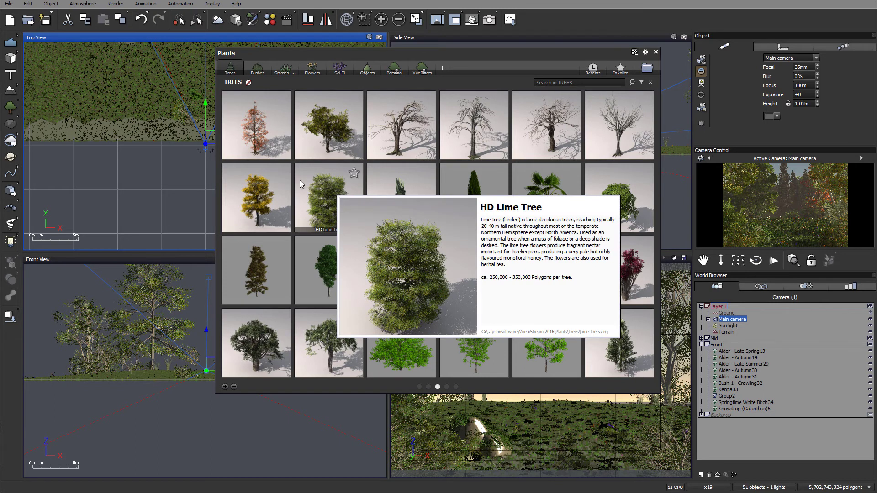
double_click(326, 194)
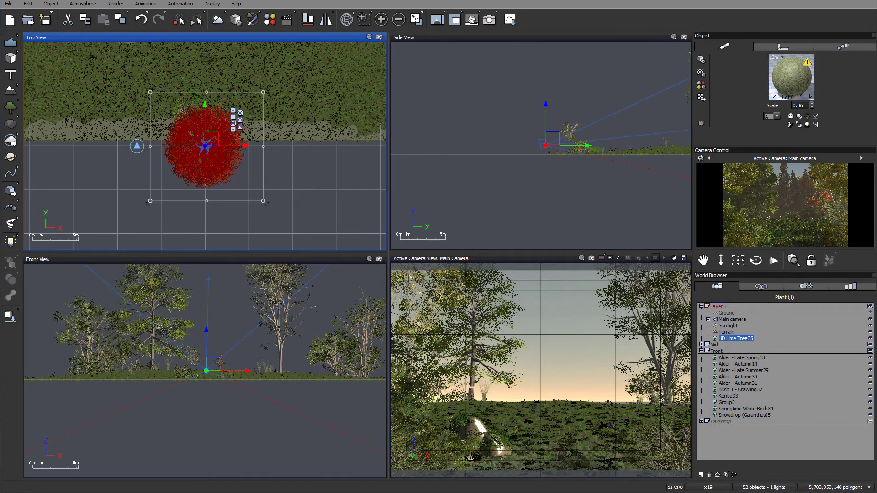
Step: Move the lime tree to the camera's right along the terrain's front edge and sink its base slightly below ground
drag(251, 190, 250, 165)
mouse_move(528, 157)
mouse_down()
mouse_move(531, 197)
mouse_move(533, 174)
mouse_up()
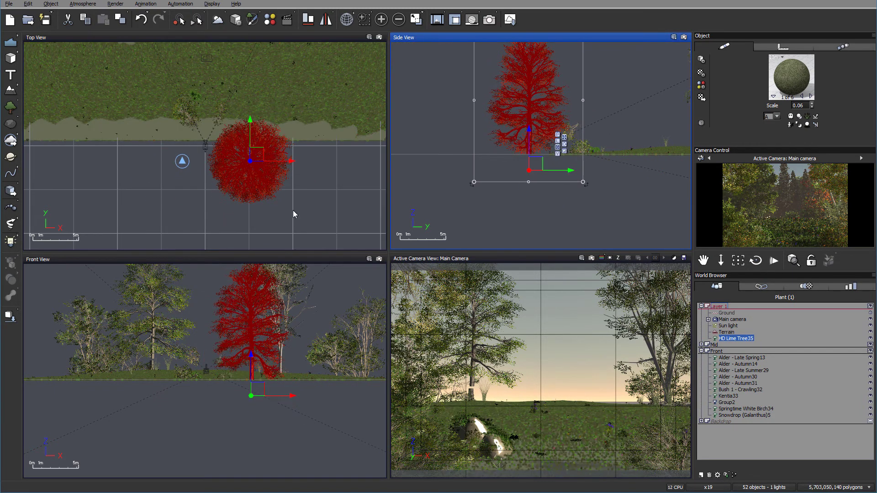
drag(262, 158, 300, 131)
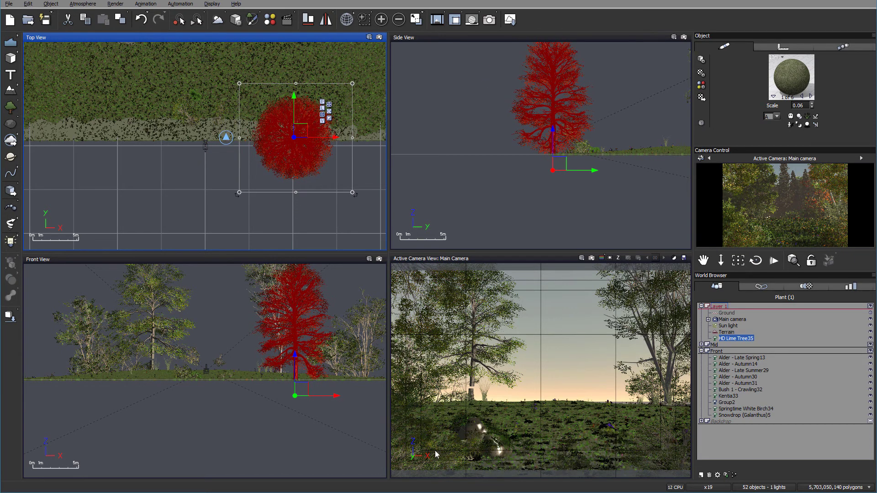
Step: Duplicate the lime tree and place the copy directly behind the first one, farther into the terrain
right_drag(374, 123, 330, 209)
drag(254, 214, 264, 159)
key(ctrl+d)
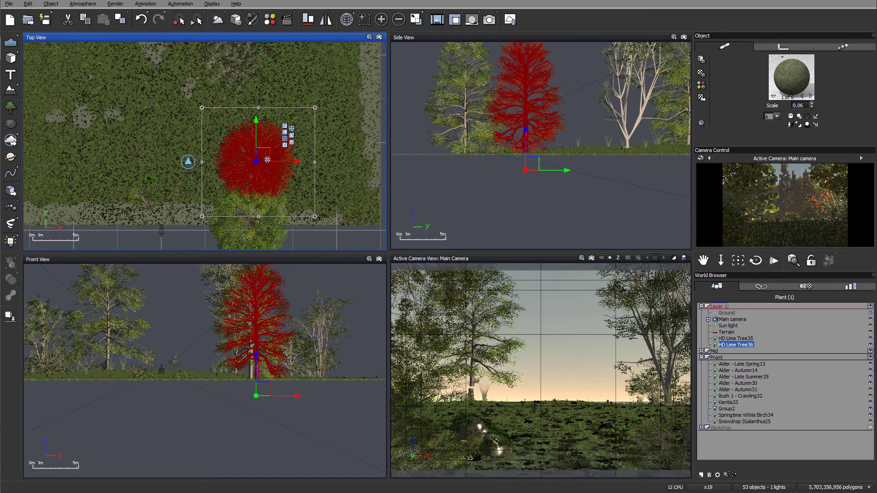
Step: Duplicate the second lime tree, move the copy back toward the terrain's right edge, and raise its base to ground level
key(ctrl+d)
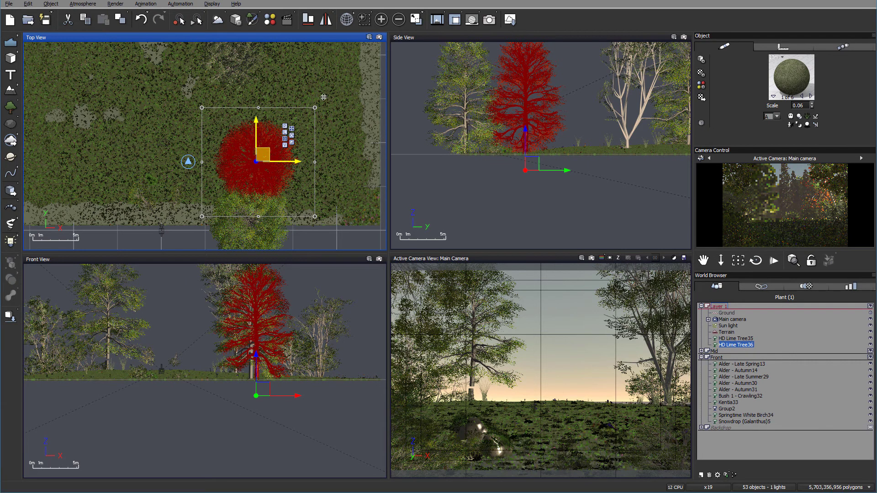
drag(266, 156, 332, 71)
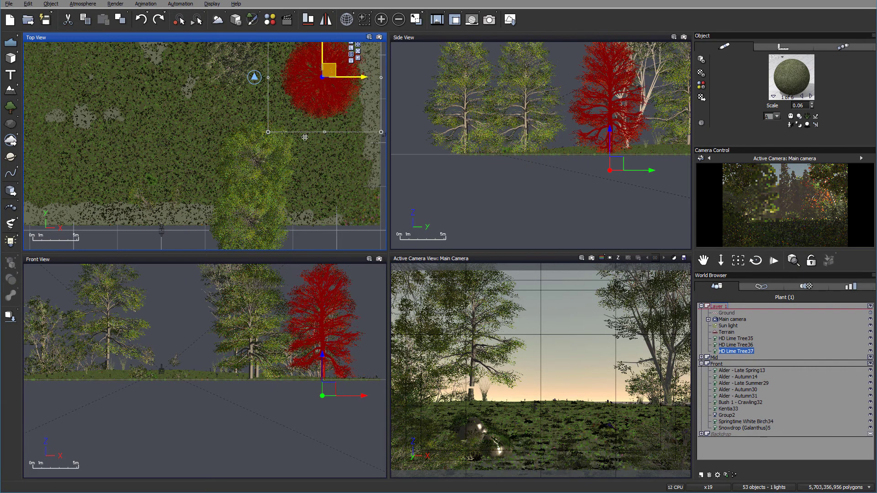
right_drag(332, 71, 284, 152)
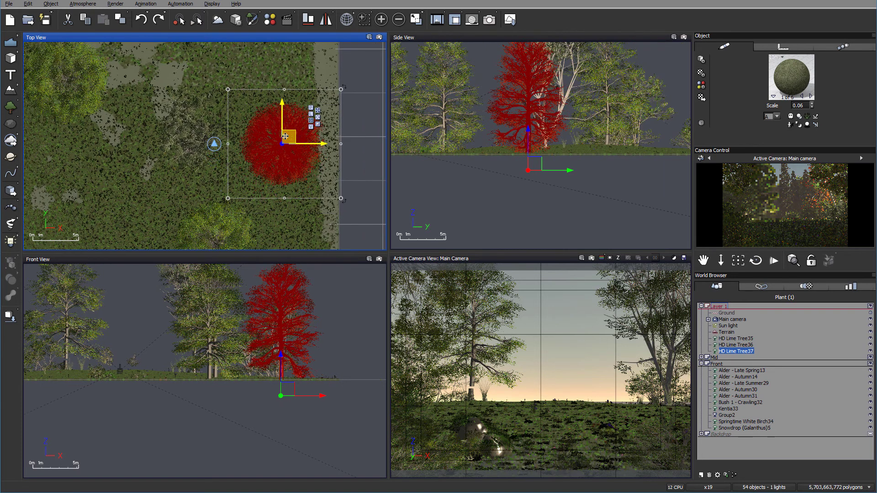
drag(553, 149, 552, 133)
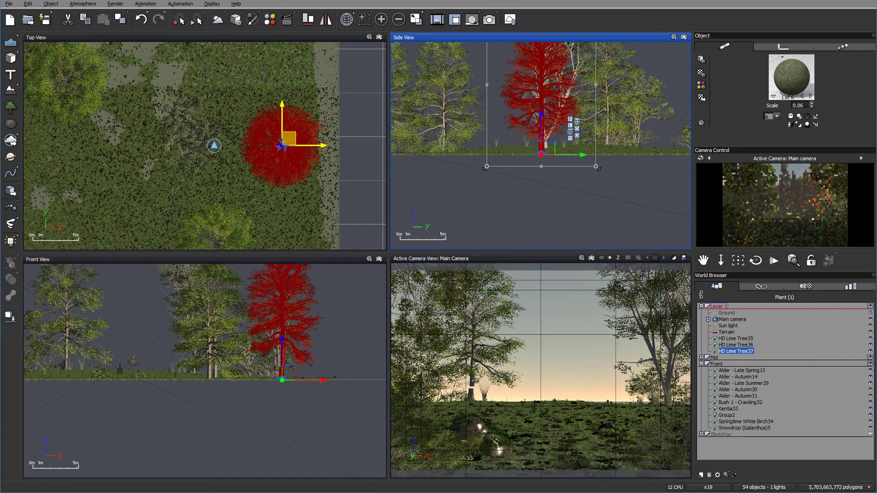
Step: Add a quadratic spot light and place it in the clearing among the lime trees on the right
right_drag(239, 203, 331, 113)
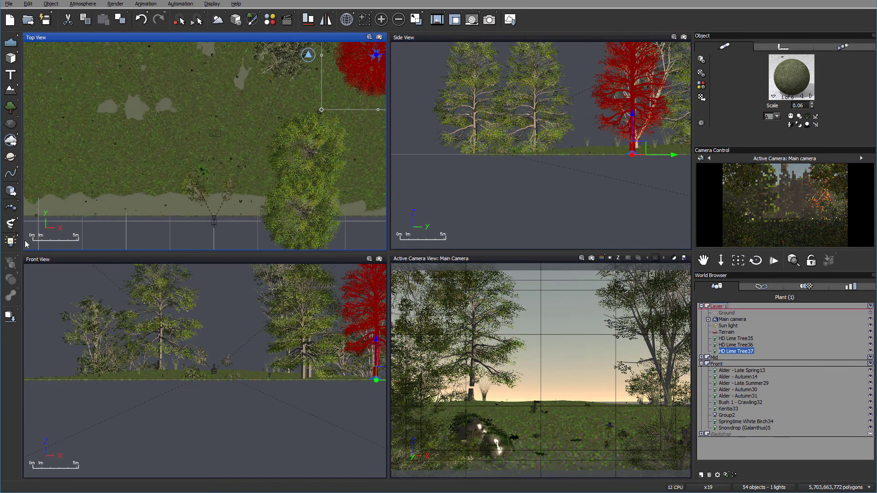
click(15, 240)
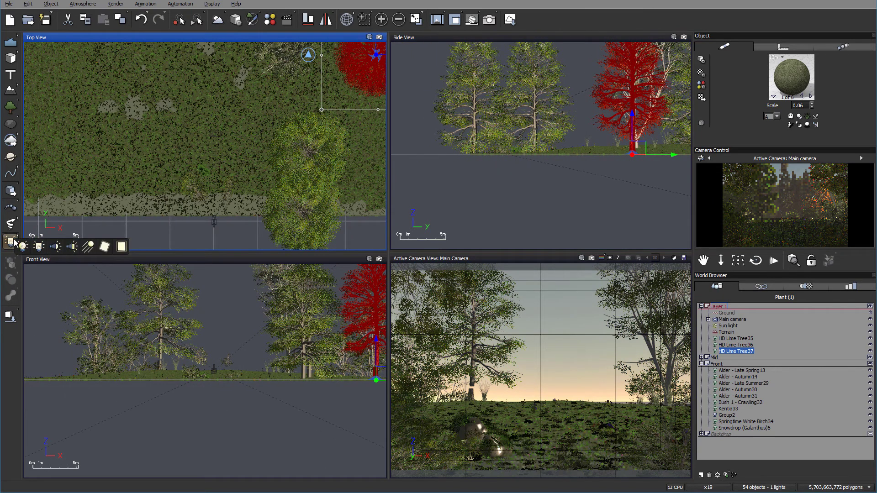
click(72, 247)
drag(216, 137, 281, 96)
click(480, 183)
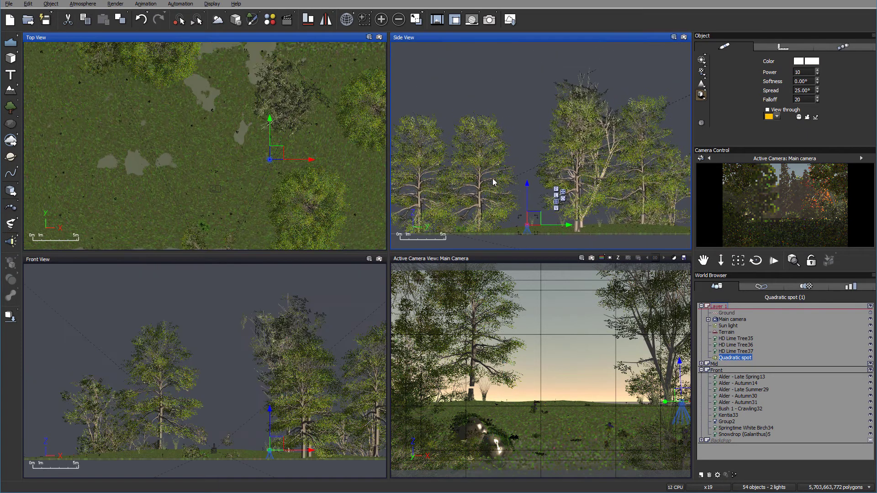
Step: Raise the quadratic spot light above the treetops, shift it right over the lime trees, and aim its beam back across the clearing
drag(537, 215, 515, 55)
right_drag(323, 151, 319, 98)
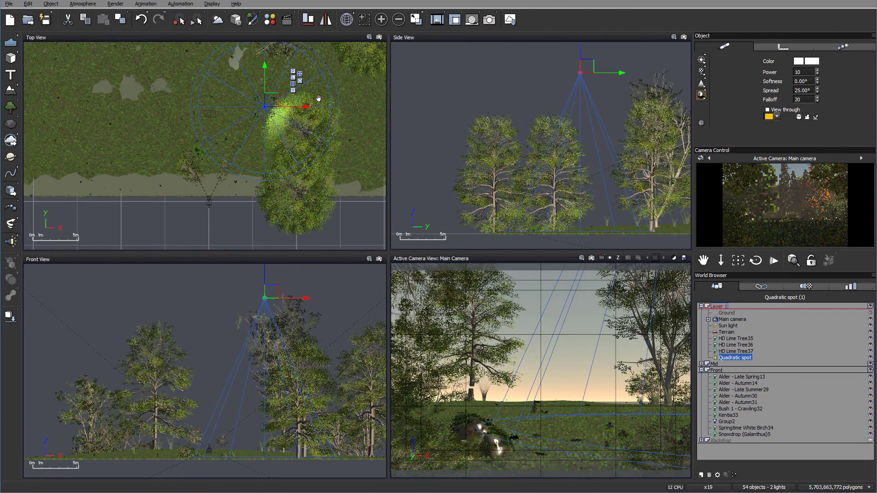
click(279, 295)
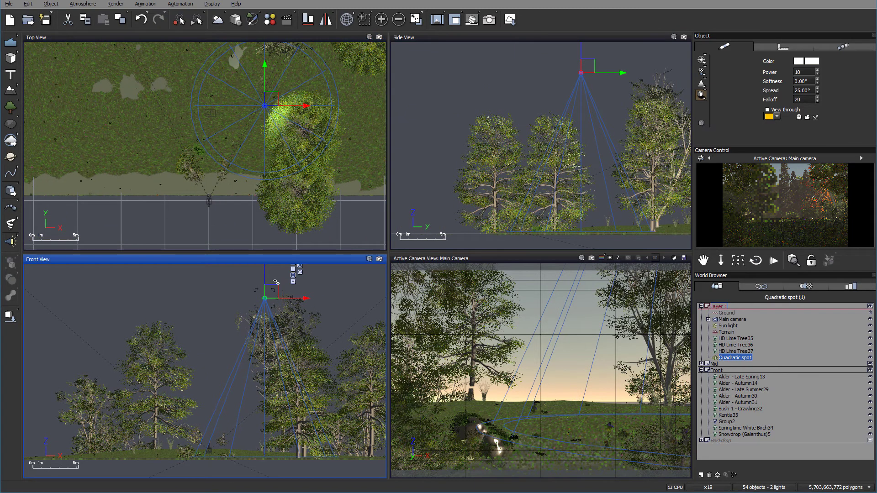
drag(269, 289, 314, 290)
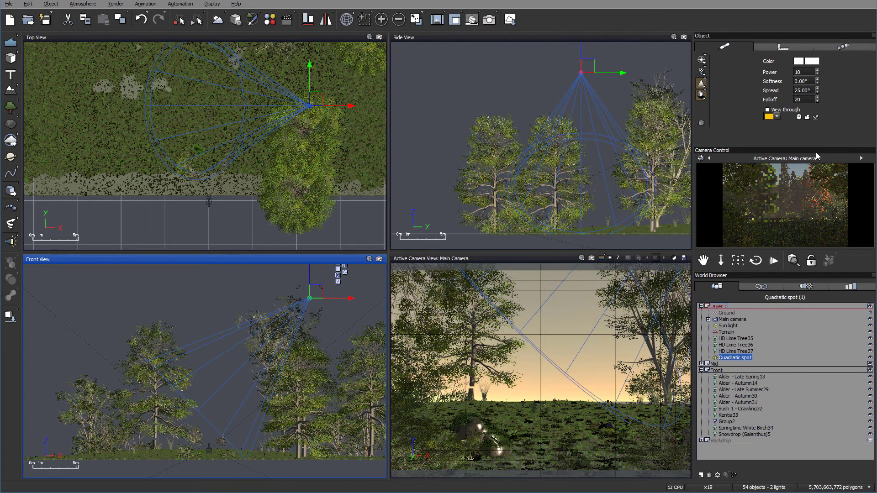
Step: Set the spot light's power to 20 and refresh the main camera preview
click(803, 175)
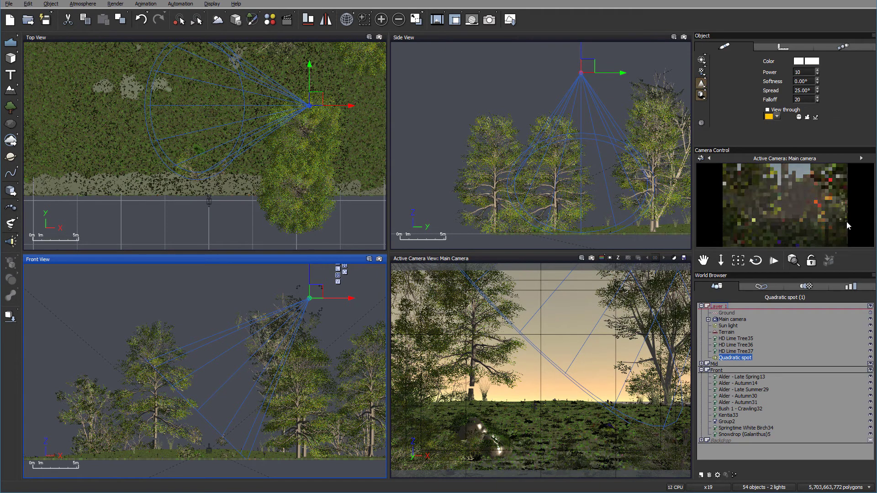
click(818, 72)
drag(817, 73, 816, 69)
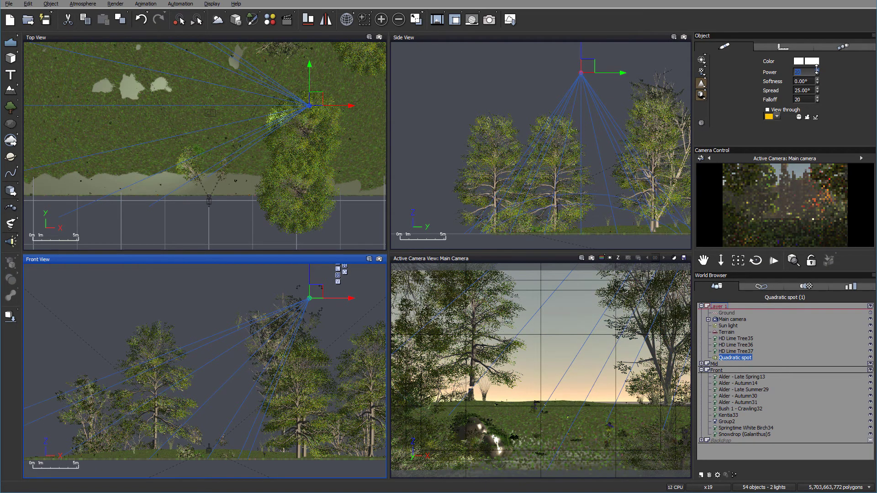
right_click(820, 218)
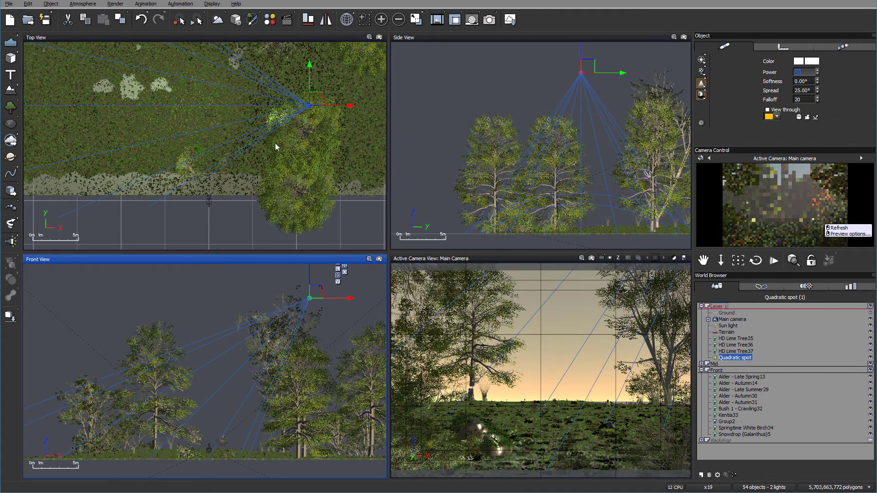
Step: Move the spot light farther right and deeper into the terrain, just behind the pair of lime trees
click(305, 96)
drag(305, 97, 311, 81)
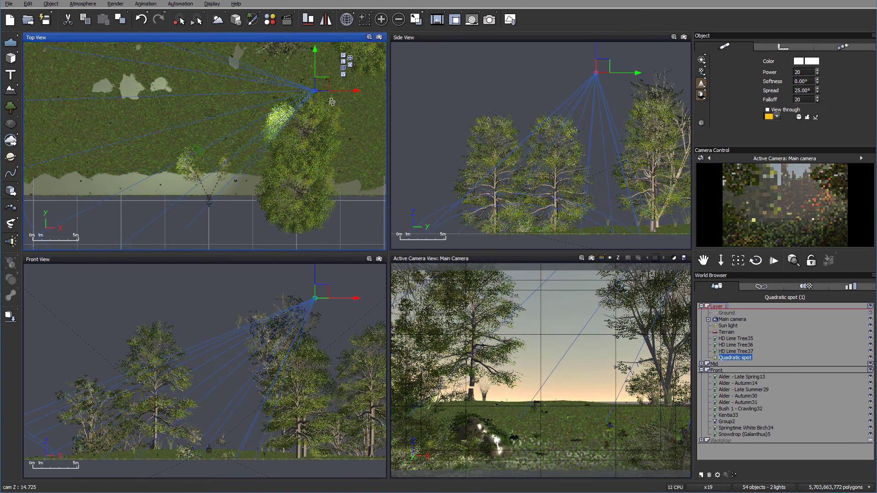
drag(324, 88, 334, 79)
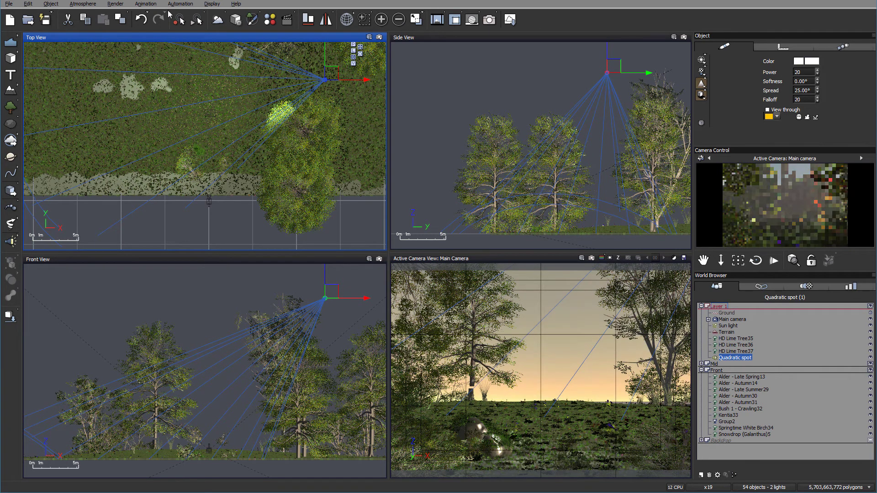
Step: Set the atmosphere's light balance to 57% and its sky mean altitude to 4.38 km
click(83, 4)
click(101, 63)
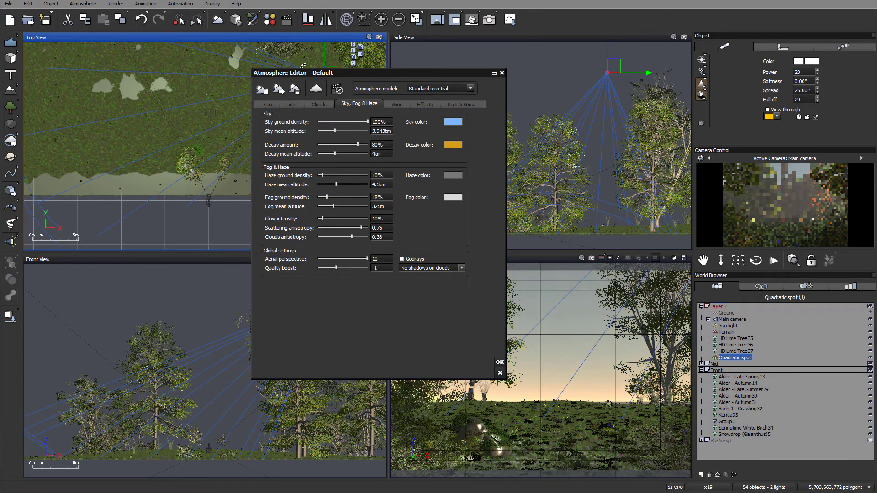
click(287, 105)
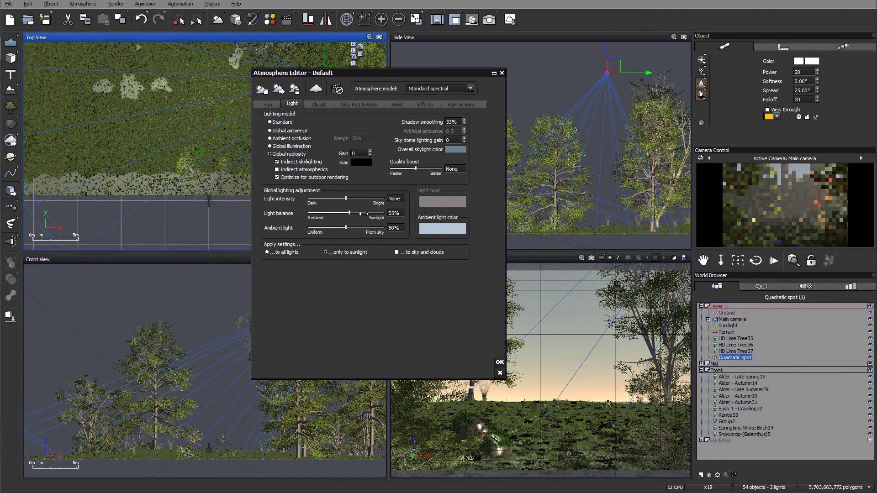
drag(359, 213, 364, 214)
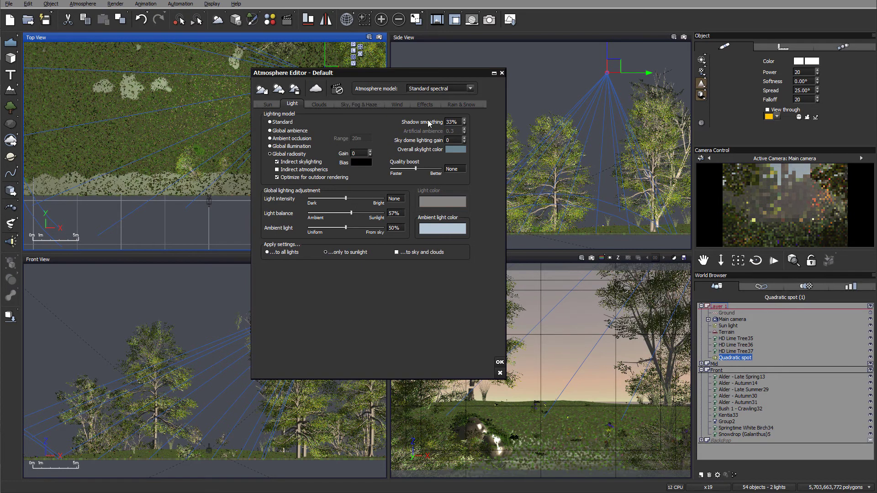
click(319, 104)
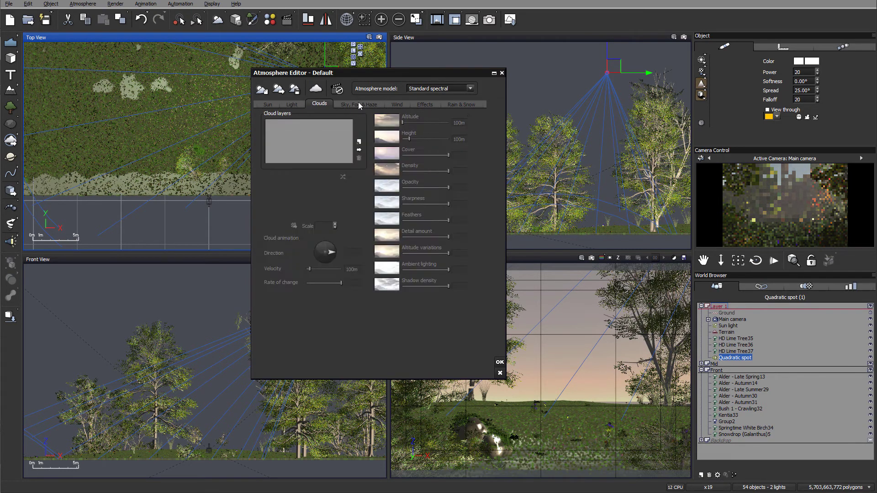
click(359, 104)
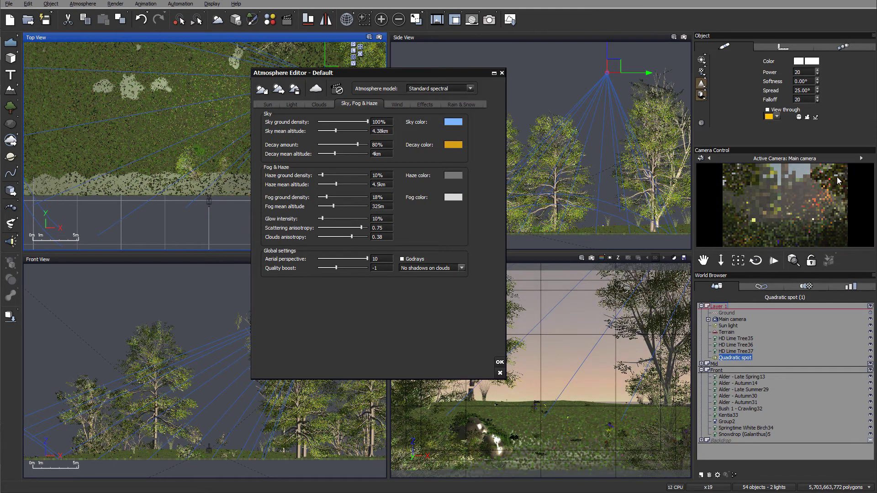
click(499, 363)
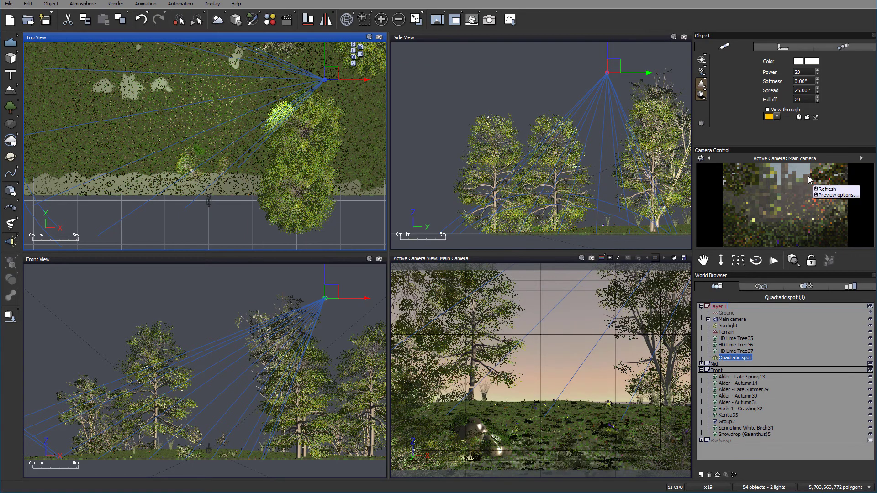
Step: Refresh the camera preview and shift the spot light farther back and right, beside the third lime tree
right_click(751, 173)
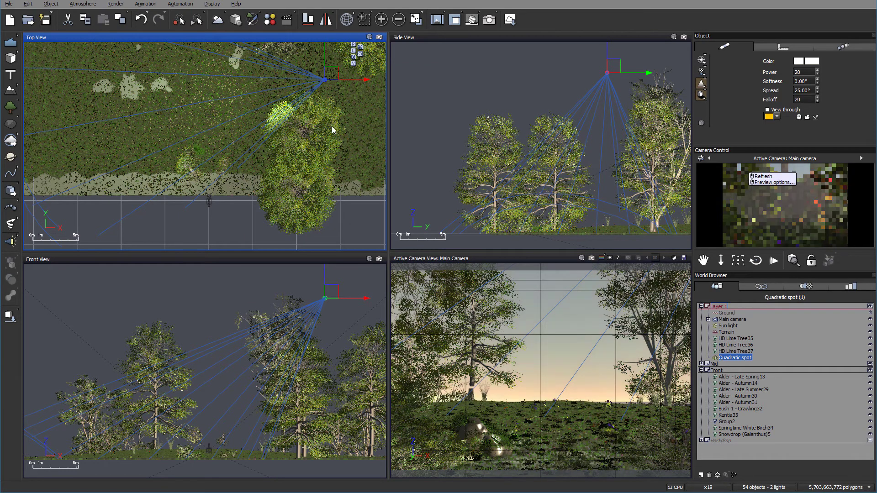
right_drag(297, 110, 299, 170)
drag(332, 131, 370, 120)
Step: Enable smoke or dust in the quadratic spot's volumetric light beam
click(700, 68)
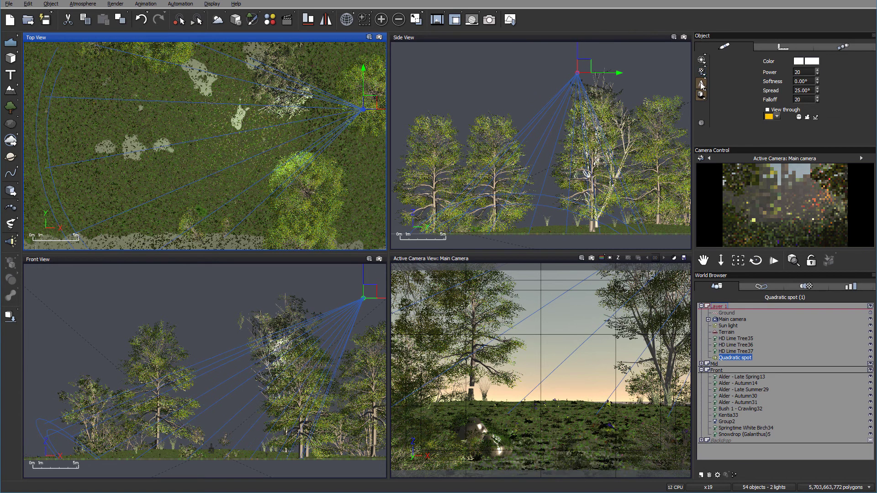
click(730, 104)
click(299, 160)
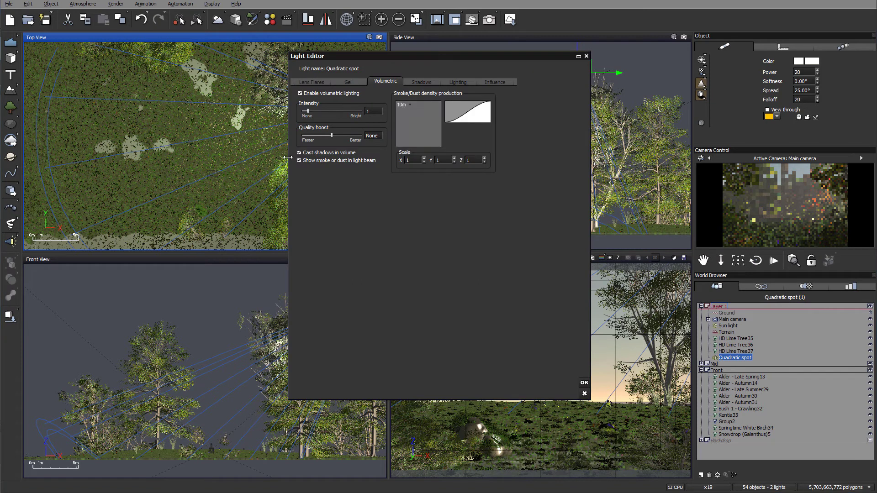
click(583, 383)
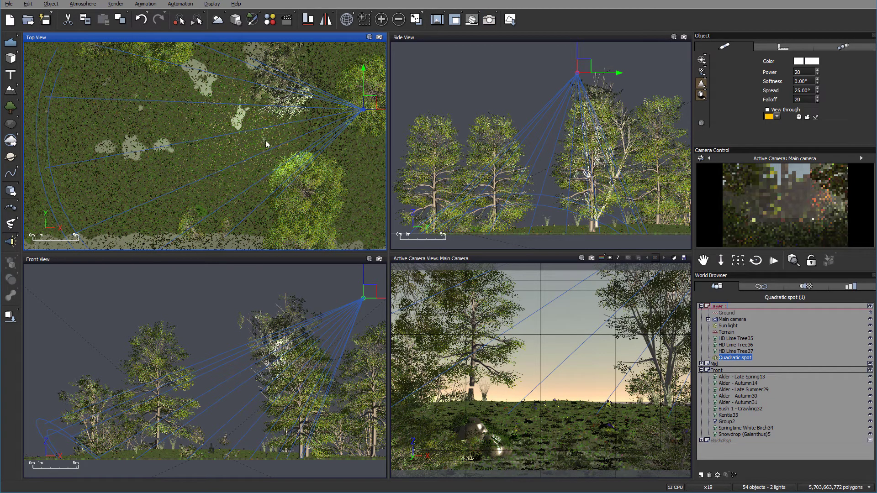
Step: Duplicate the spot light, place the copy beside the far right-hand trees, and raise it well above the first light
scroll(247, 184, down, 5)
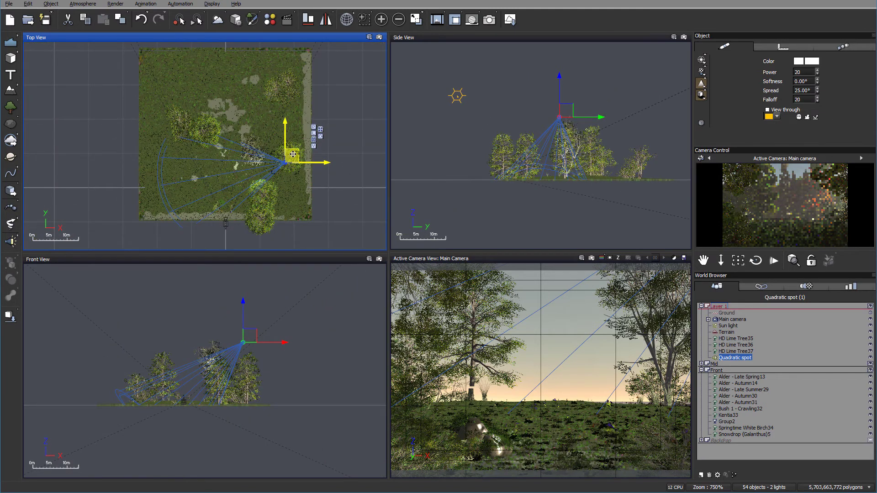
alt+drag(296, 90, 313, 75)
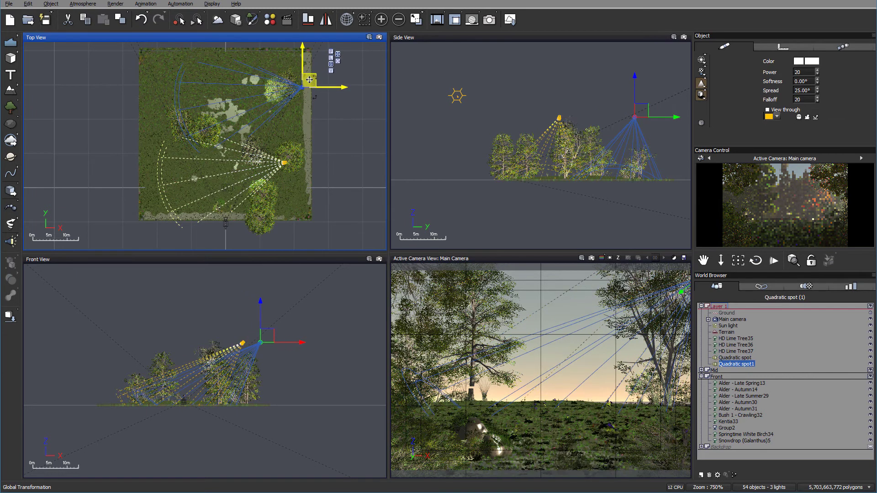
drag(634, 115, 637, 90)
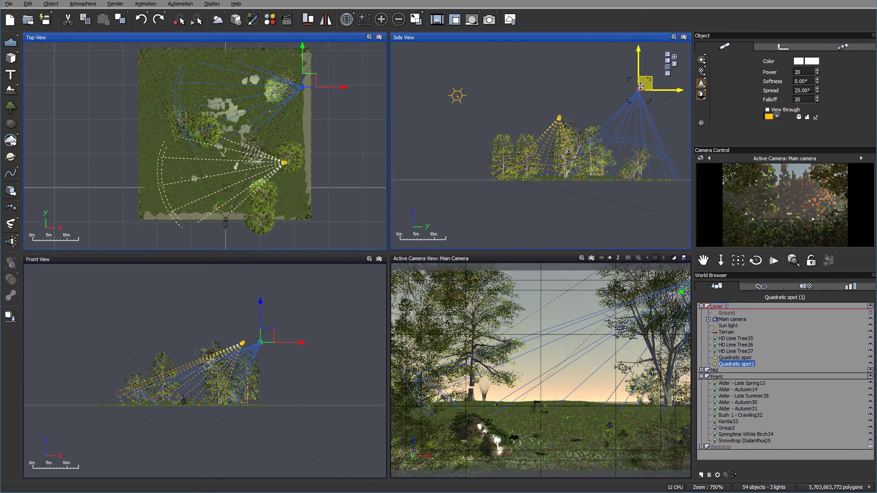
drag(314, 86, 288, 90)
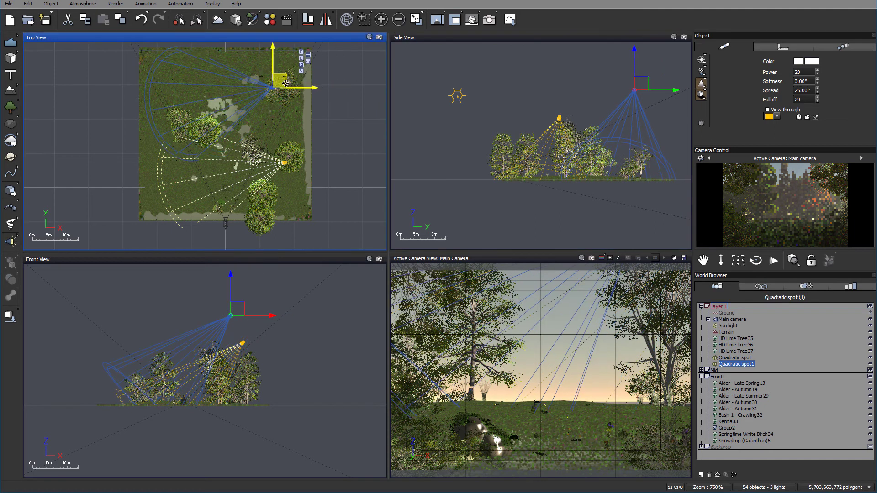
Step: Tilt the duplicated spot light more steeply downward and move it farther back toward the terrain's rear edge
click(243, 308)
click(247, 302)
click(236, 317)
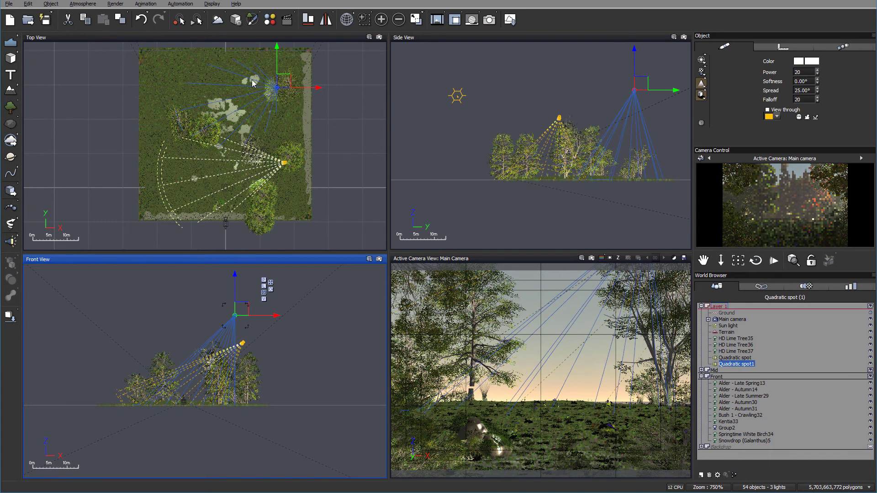
drag(280, 83, 284, 63)
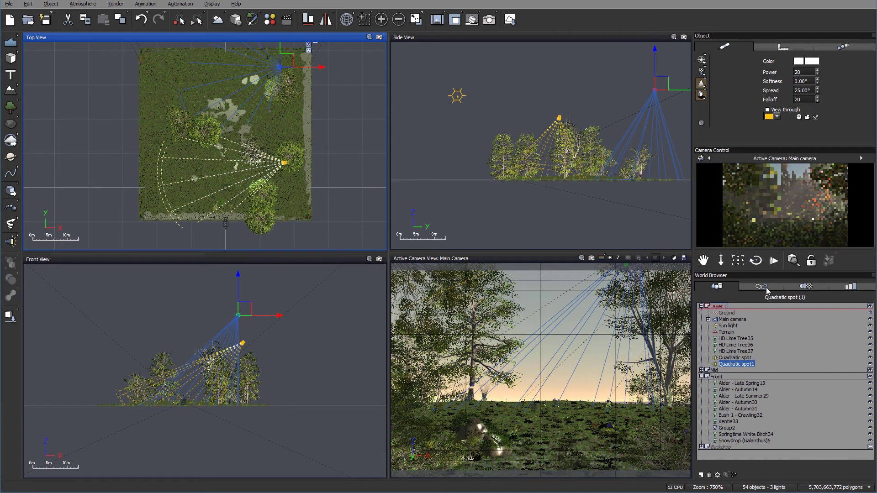
Step: Set the power of the original quadratic spot to 30
click(736, 358)
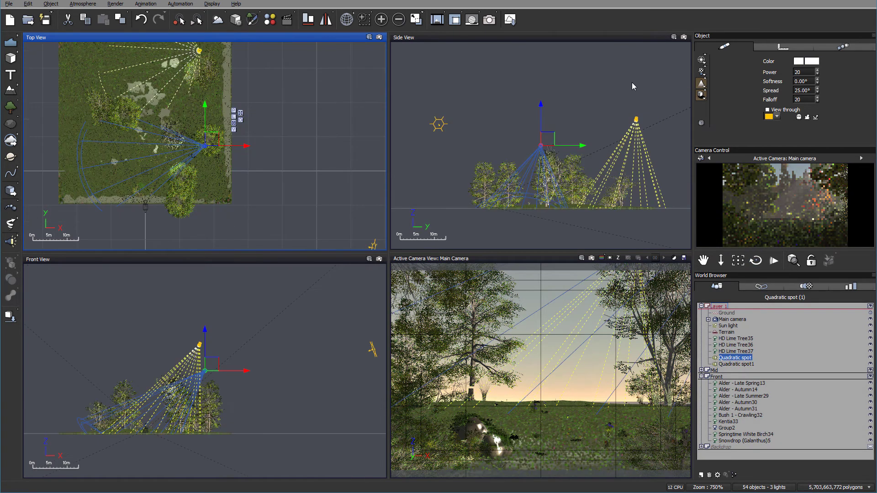
click(818, 70)
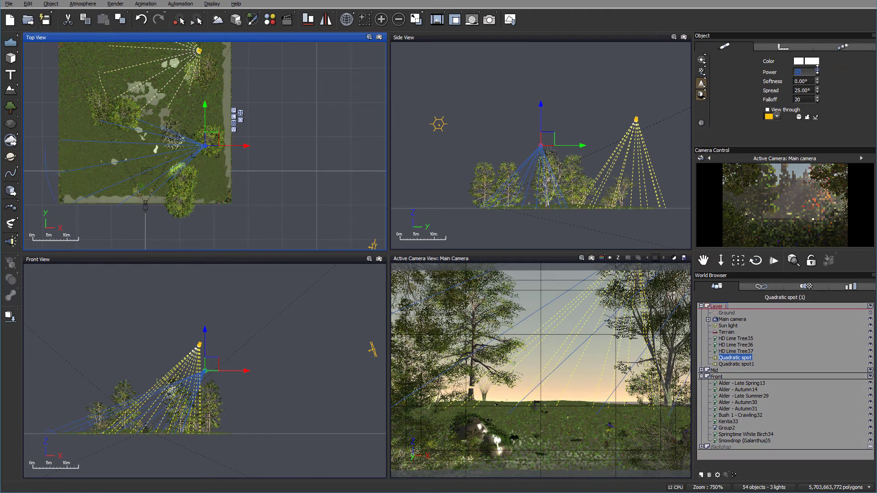
click(817, 69)
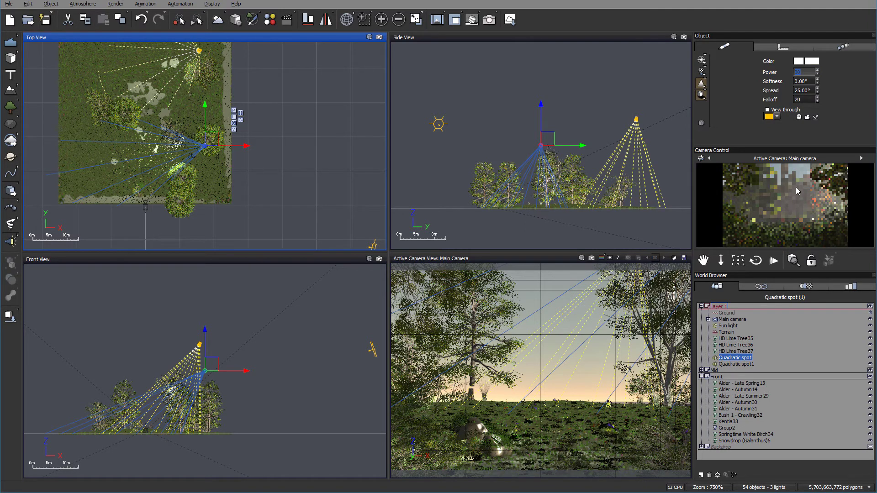
Step: Move the sun light left along the X axis, closer to the terrain's right edge
click(729, 326)
right_drag(492, 162, 513, 157)
right_drag(182, 201, 261, 215)
drag(299, 128, 157, 115)
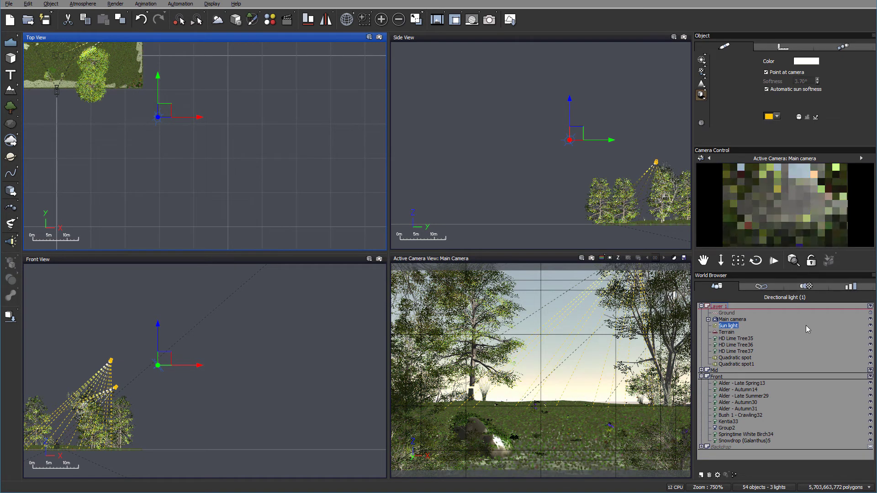
Step: Change the second colour of both quadratic spots to a warm cream, RGB 254, 237, 203
click(733, 357)
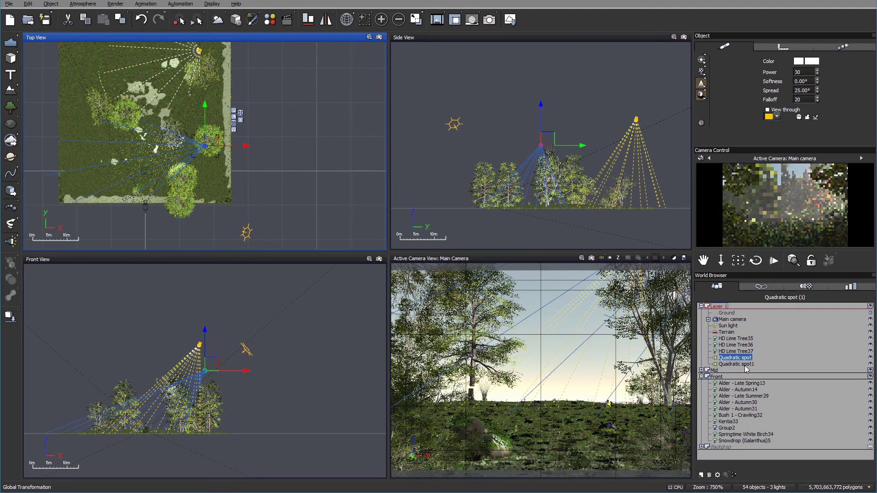
ctrl+click(745, 365)
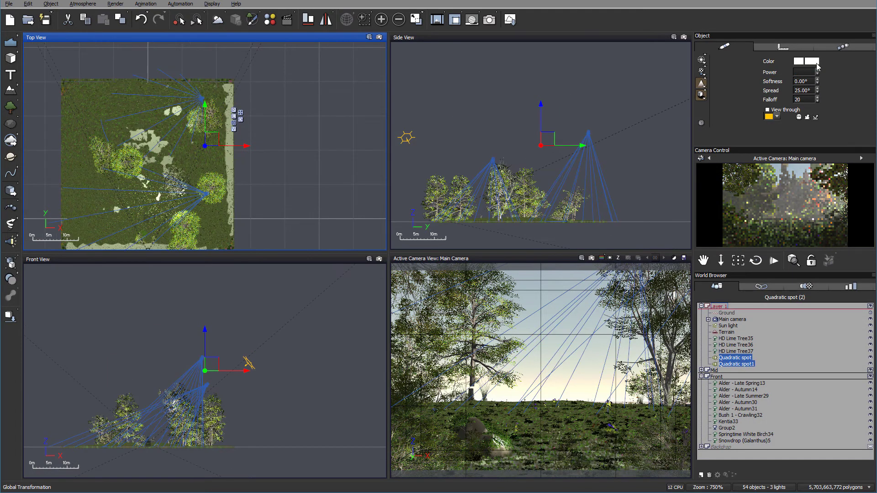
click(816, 63)
click(645, 64)
click(722, 68)
click(646, 62)
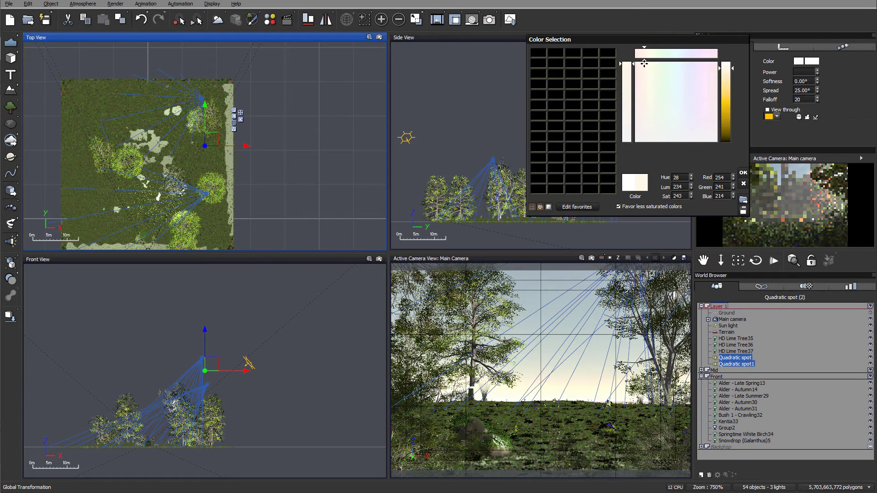
click(728, 70)
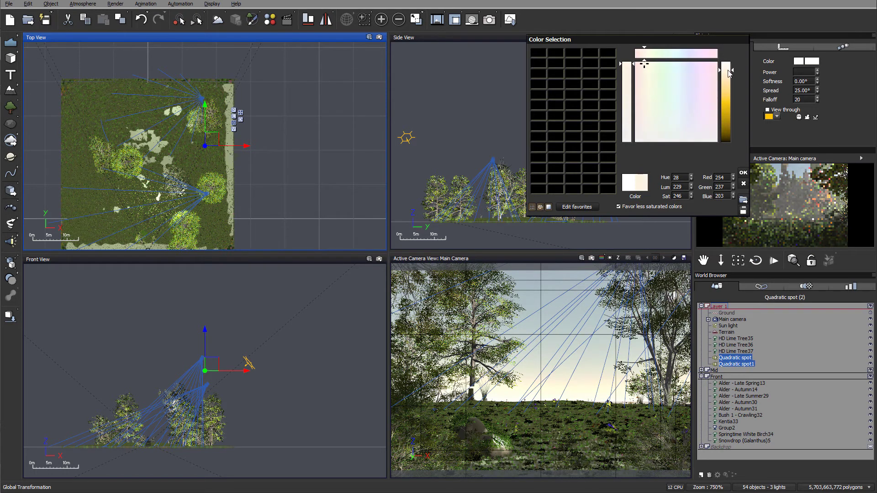
click(743, 171)
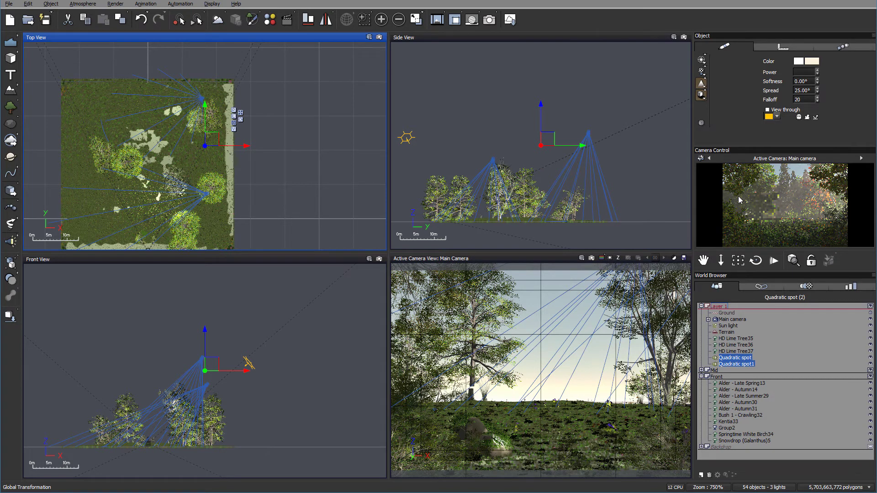
Step: Move the lime tree near the terrain's right edge forward and inward, close behind the front lime tree and beside the lower spot light
click(736, 339)
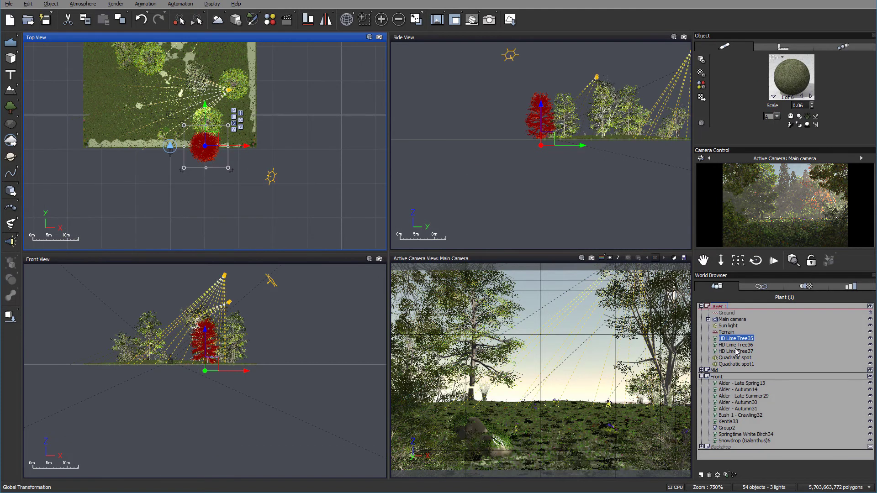
click(737, 351)
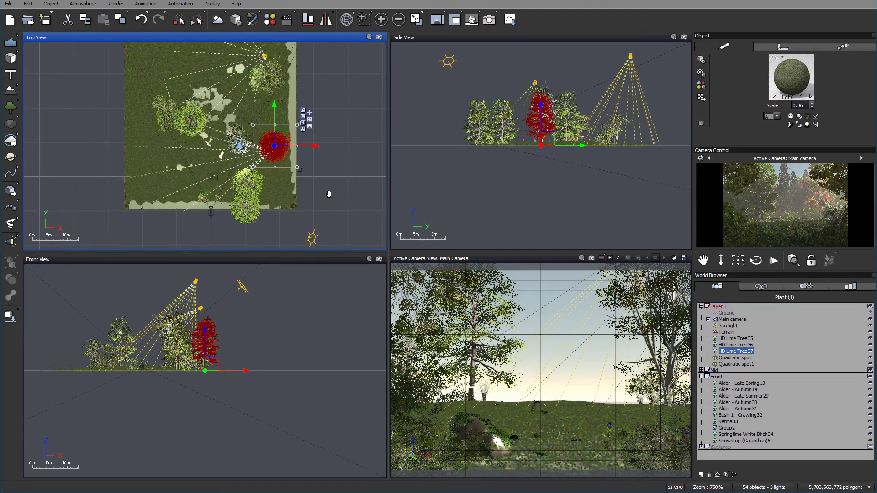
drag(279, 135, 246, 152)
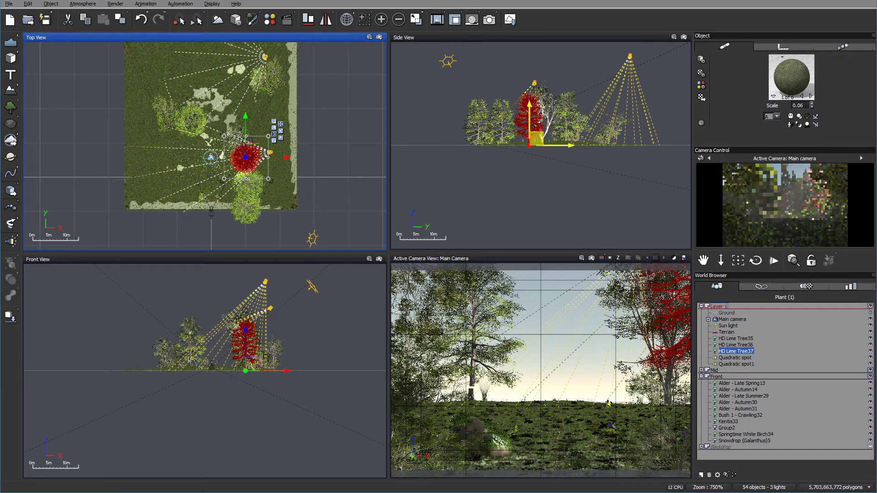
drag(249, 162, 254, 160)
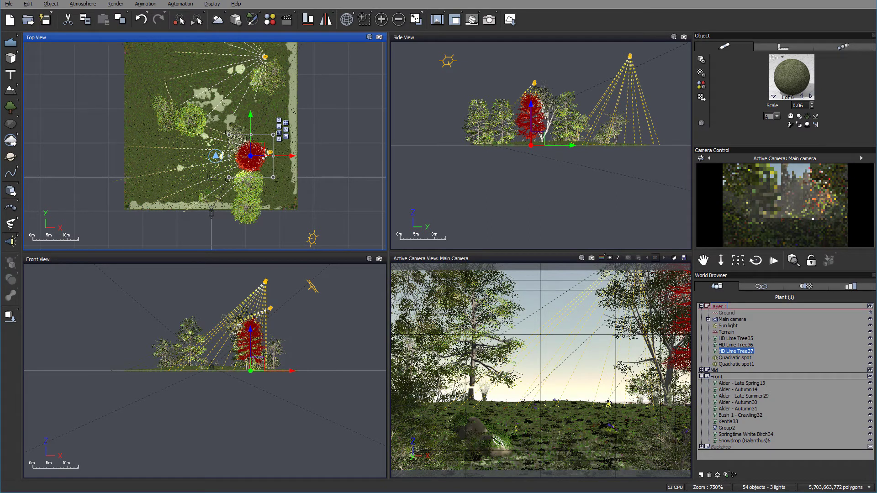
Step: Lower the sun light, refresh the preview, and readjust it to slightly below its original height and nearer the trees
click(726, 326)
drag(550, 158, 550, 189)
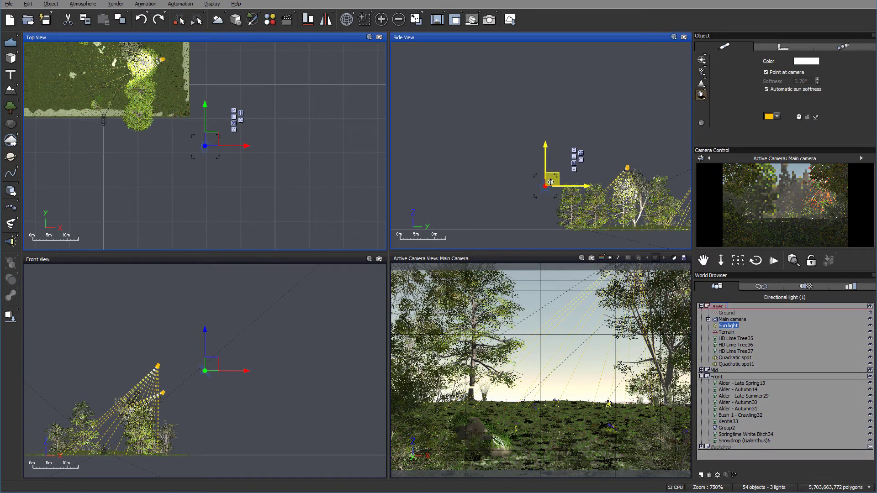
right_click(808, 214)
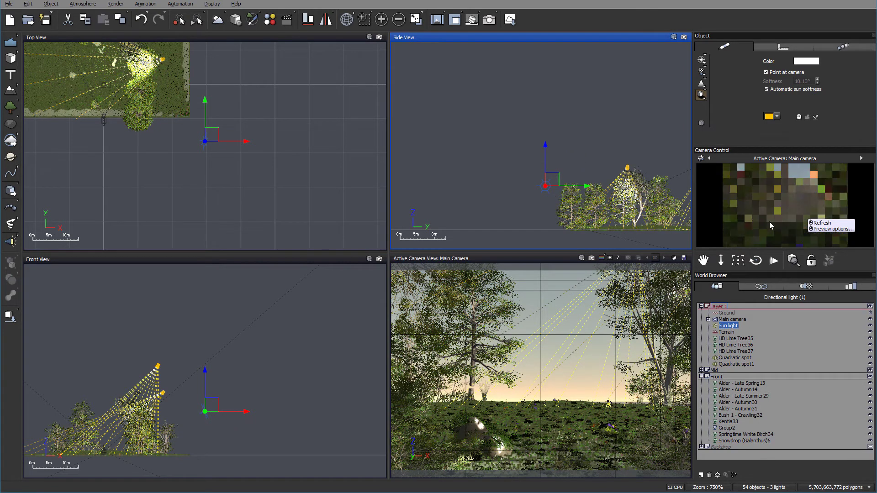
click(827, 181)
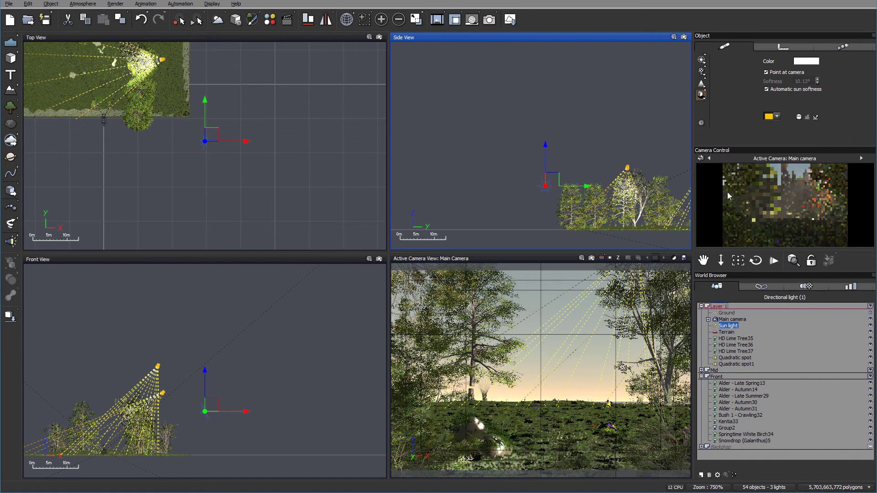
drag(553, 179, 570, 145)
Step: Set the atmosphere's global light balance to 56%
click(82, 4)
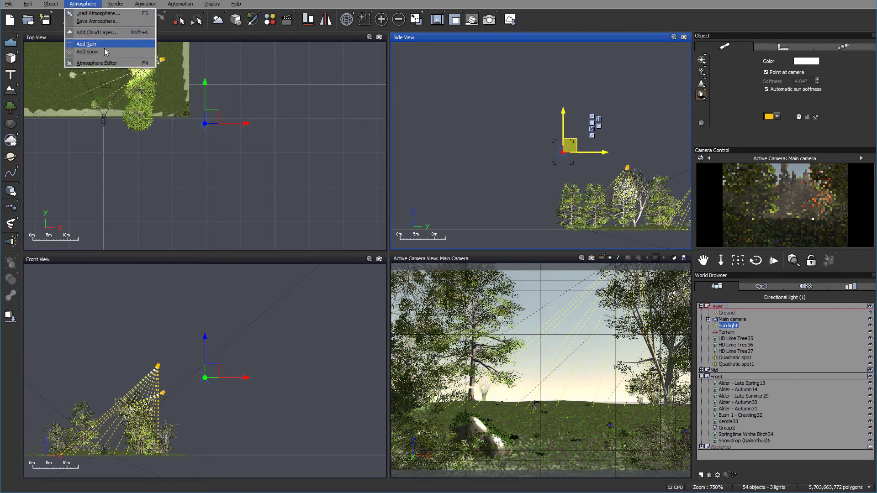
click(97, 63)
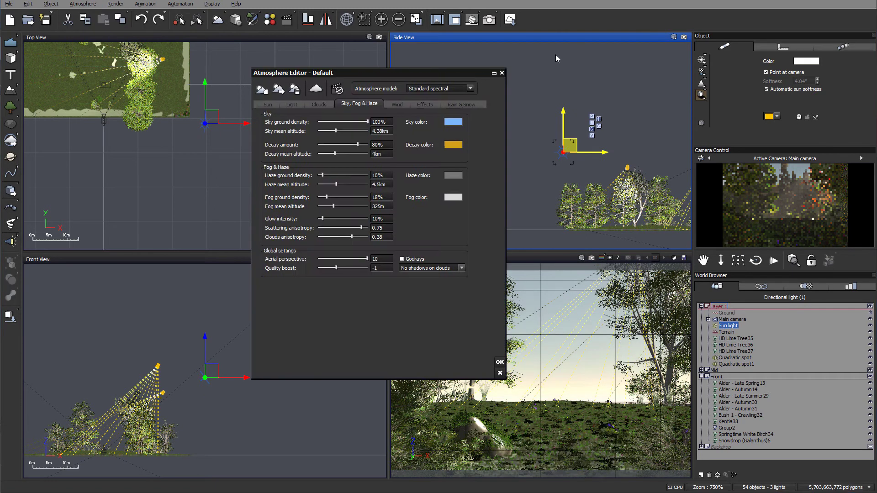
click(437, 88)
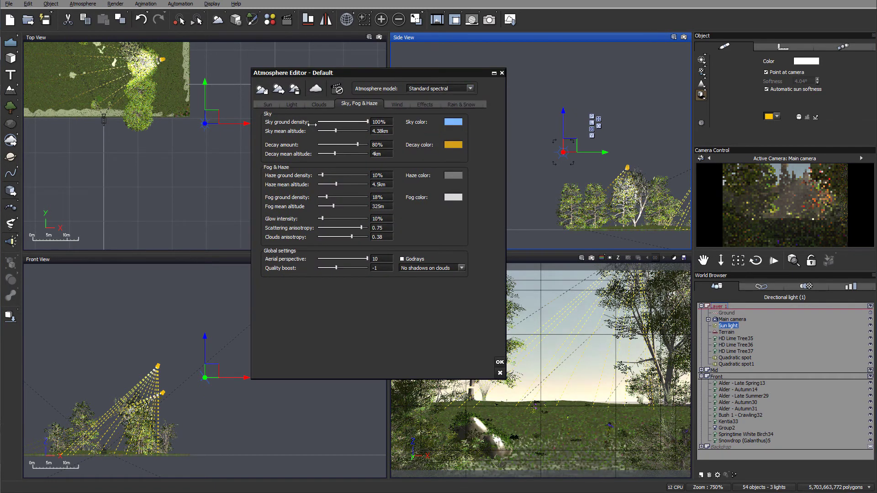
click(274, 106)
click(291, 105)
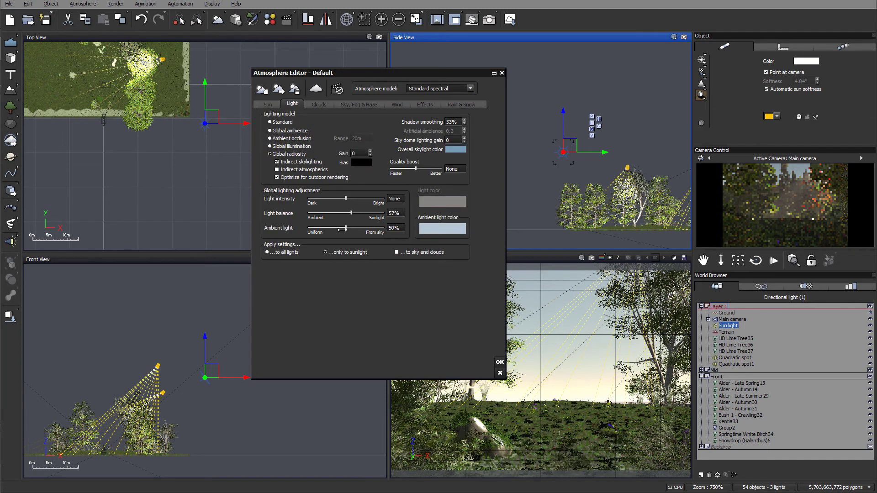
click(351, 213)
Step: Change the atmosphere's ambient light colour to a darker blue-grey, RGB 110, 132, 144, and accept the atmosphere settings
click(431, 235)
click(449, 234)
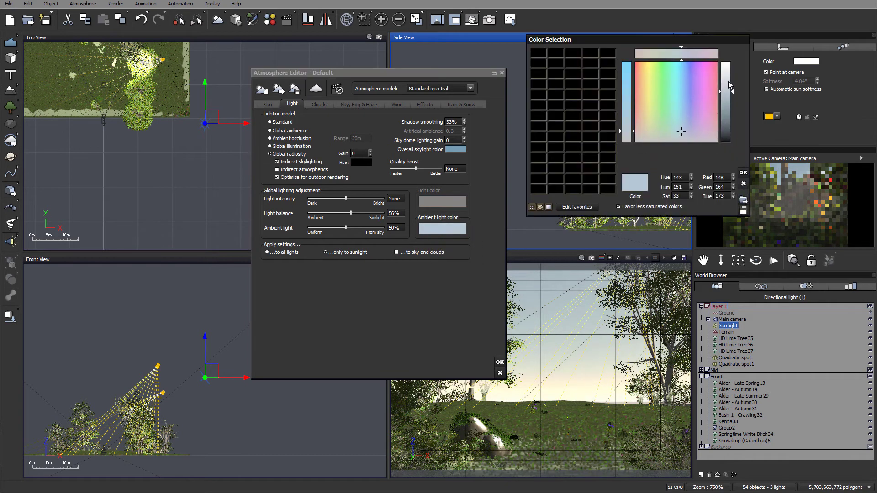
drag(727, 94, 725, 102)
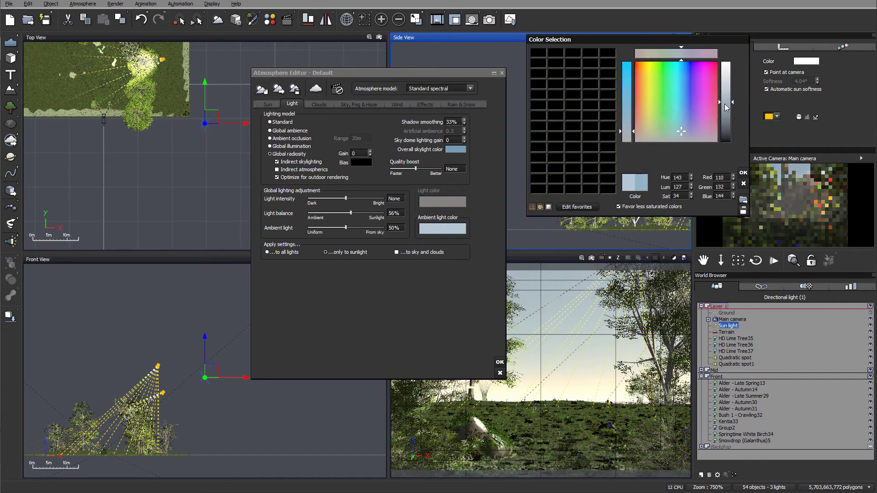
click(743, 173)
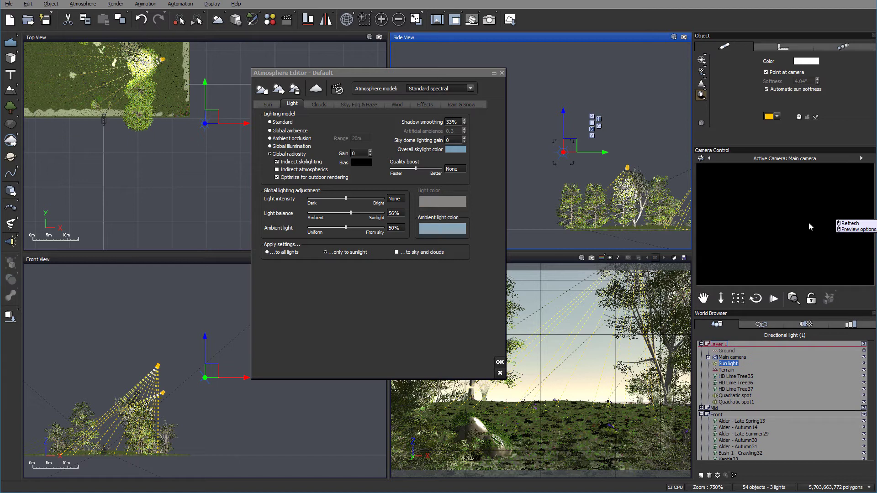
click(753, 207)
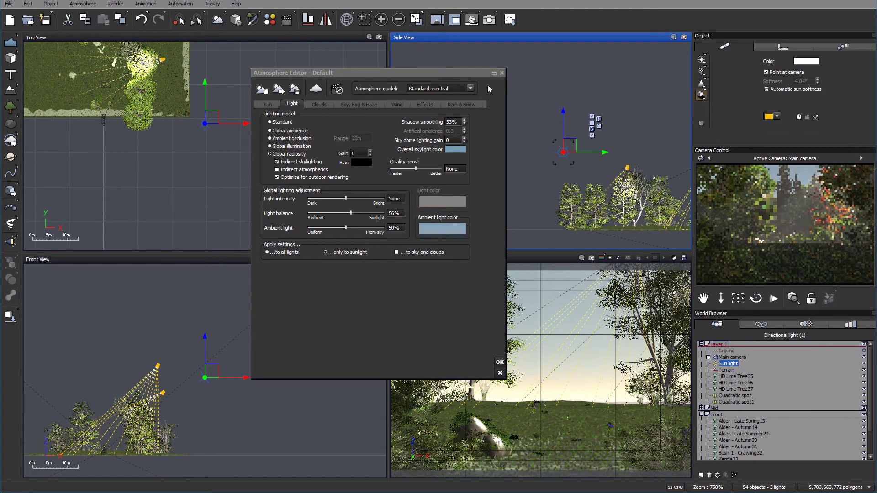
click(499, 362)
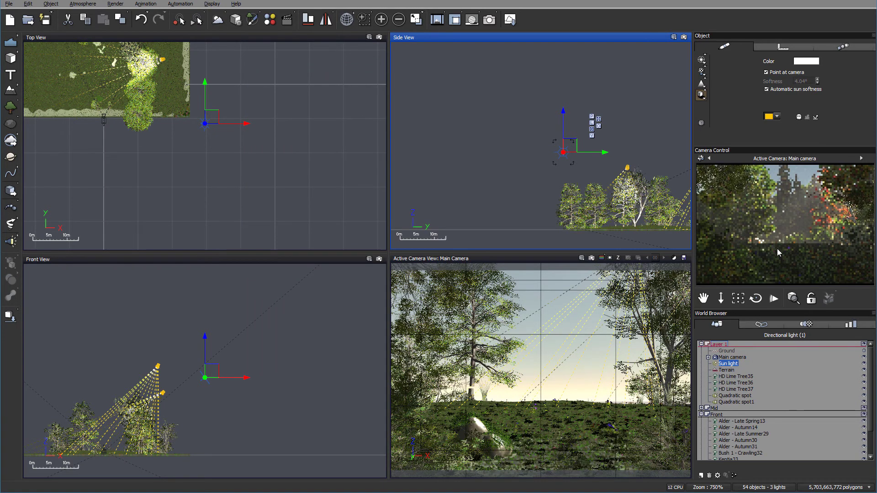
Step: Add a new quadratic spot and place it above the trees, in front of the camera and beside the lower spot's beams
click(11, 241)
right_drag(153, 144, 268, 194)
drag(313, 179, 223, 100)
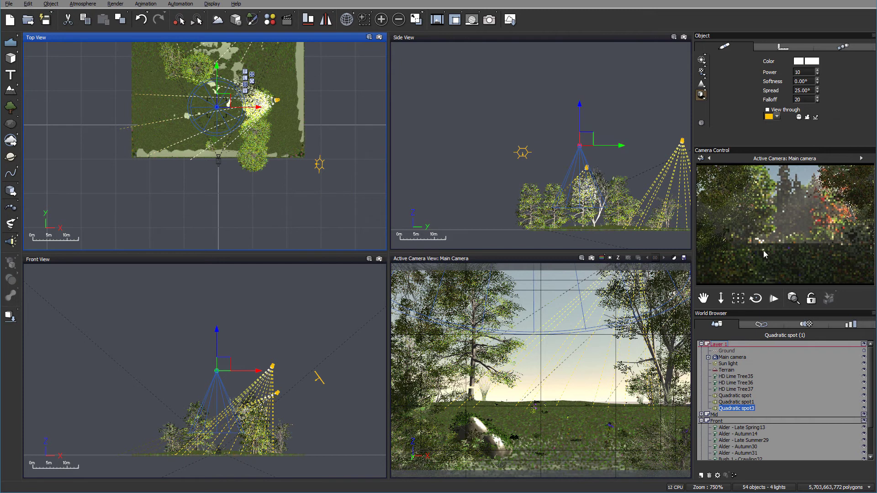
Step: Set the new quadratic spot's power to 20 and its second colour to a pale yellow cream, refreshing the preview
click(816, 70)
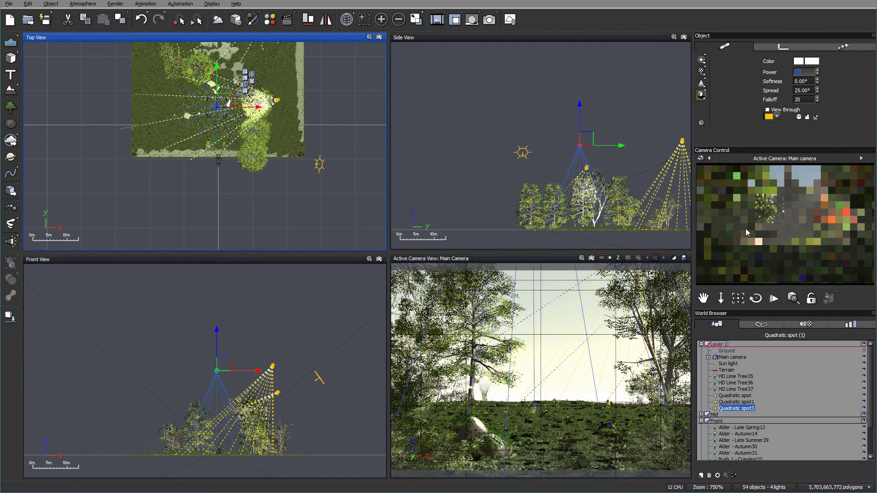
right_click(812, 273)
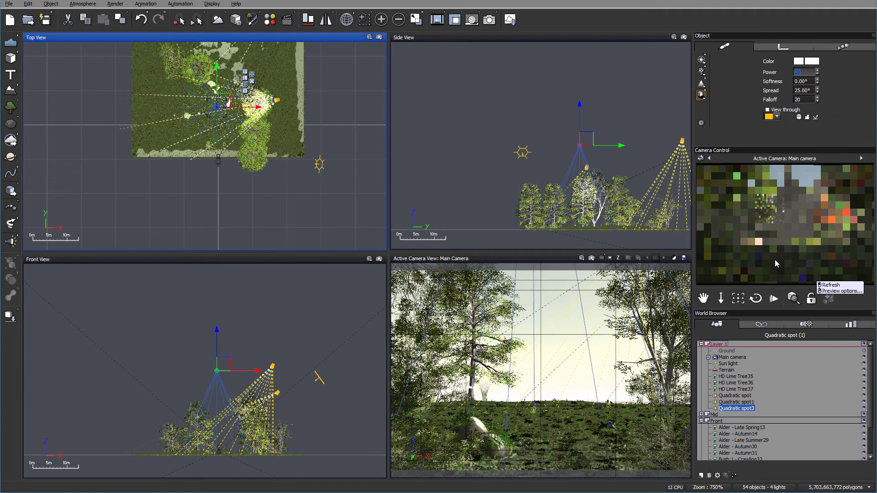
click(829, 284)
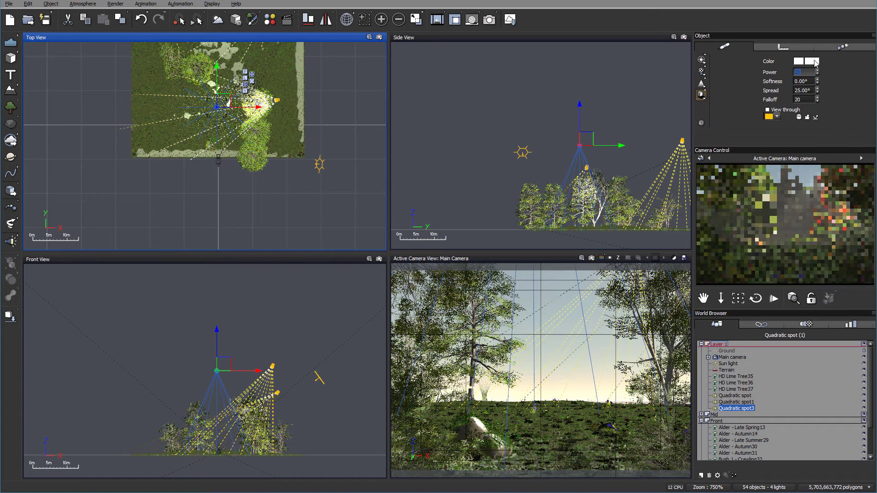
click(809, 61)
click(837, 281)
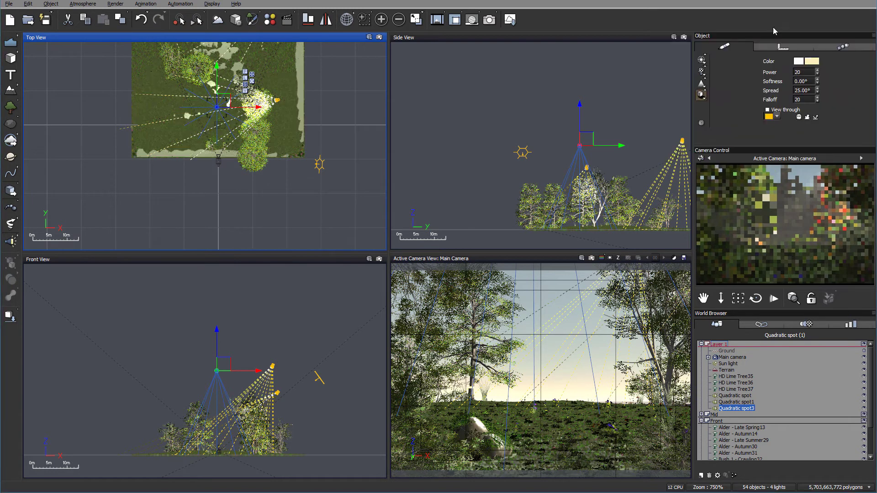
right_click(792, 172)
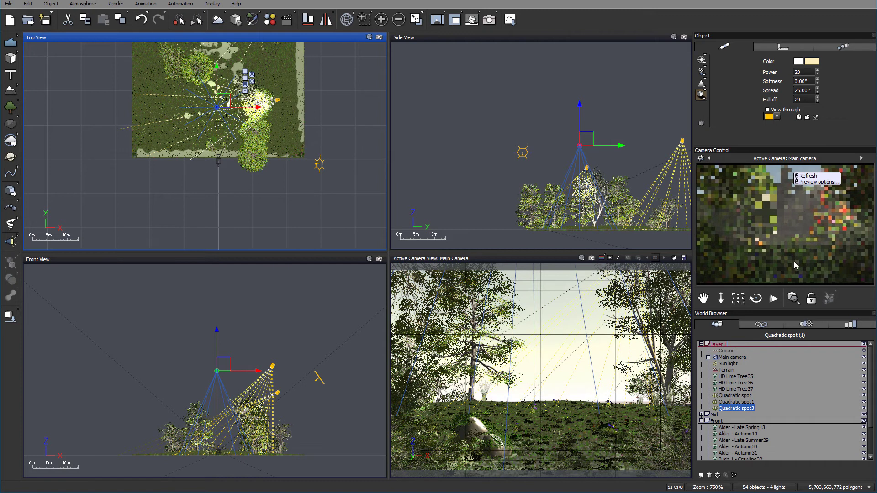
click(808, 176)
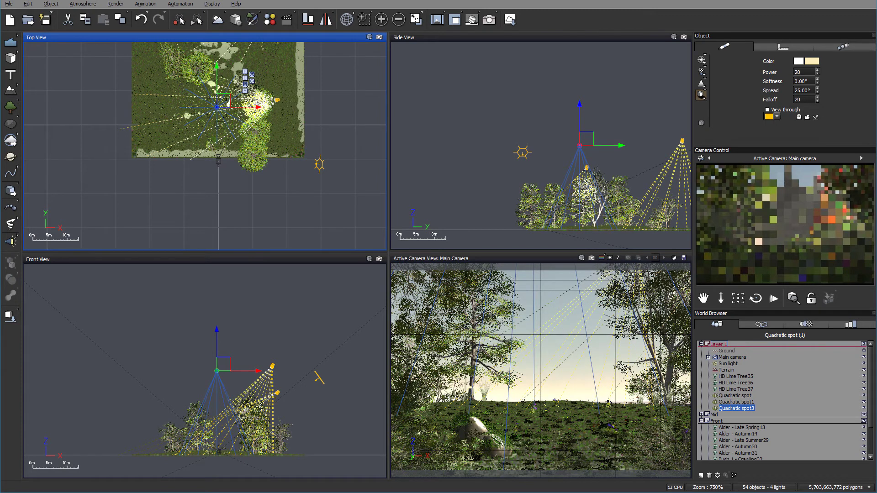
Step: Set the new quadratic spot's power to 30 and nudge it slightly right and toward the terrain's rear
click(818, 70)
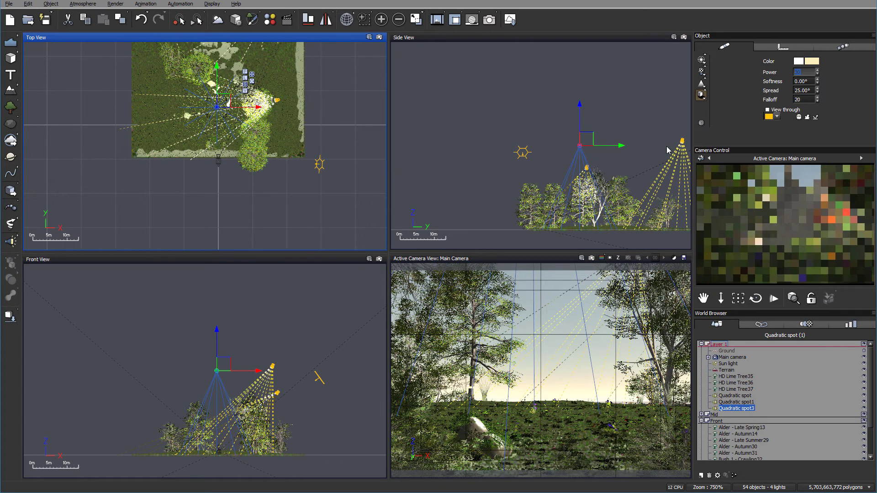
drag(222, 102, 227, 109)
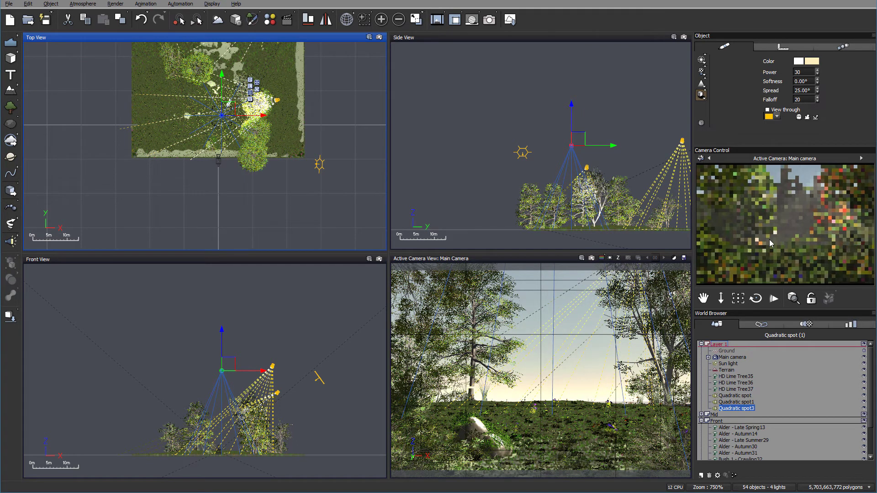
drag(222, 109, 226, 94)
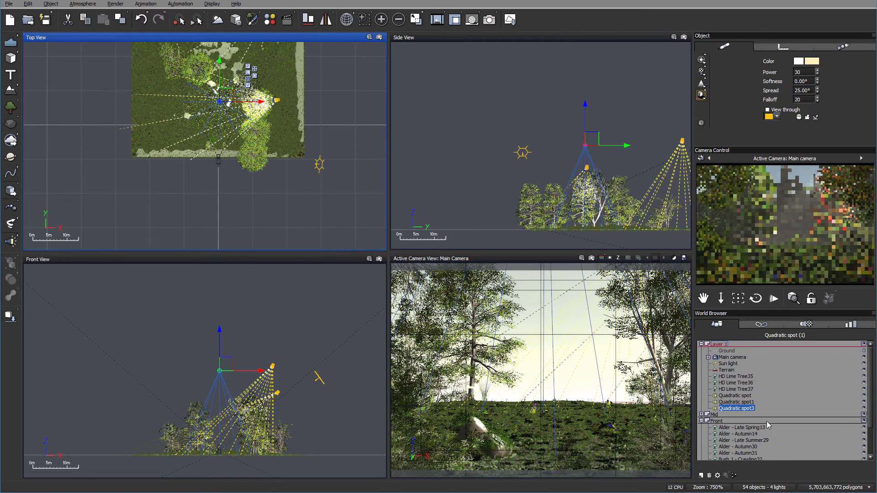
Step: Set the rear quadratic spot's power to 35 and move it outward to the terrain's rear-right corner
click(736, 402)
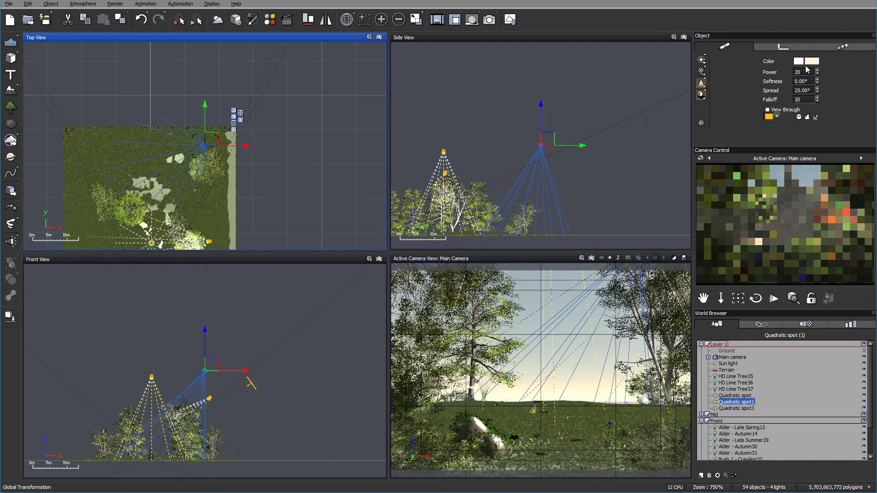
click(817, 72)
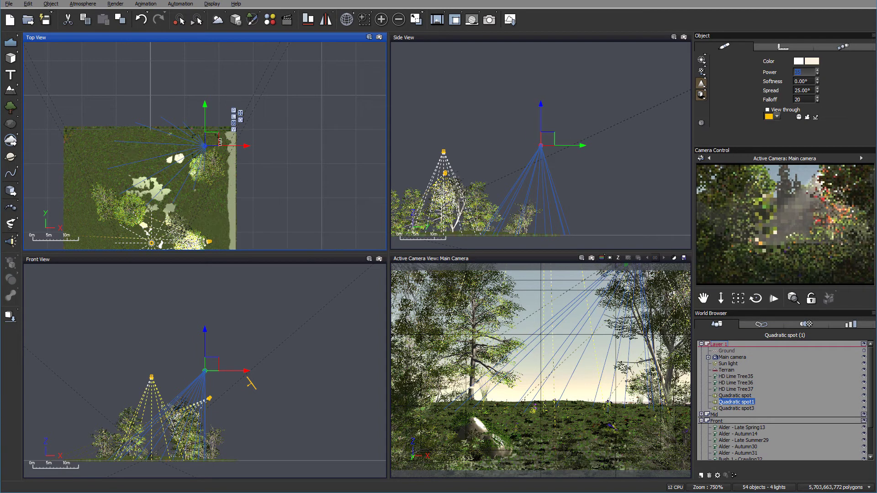
drag(212, 139, 231, 118)
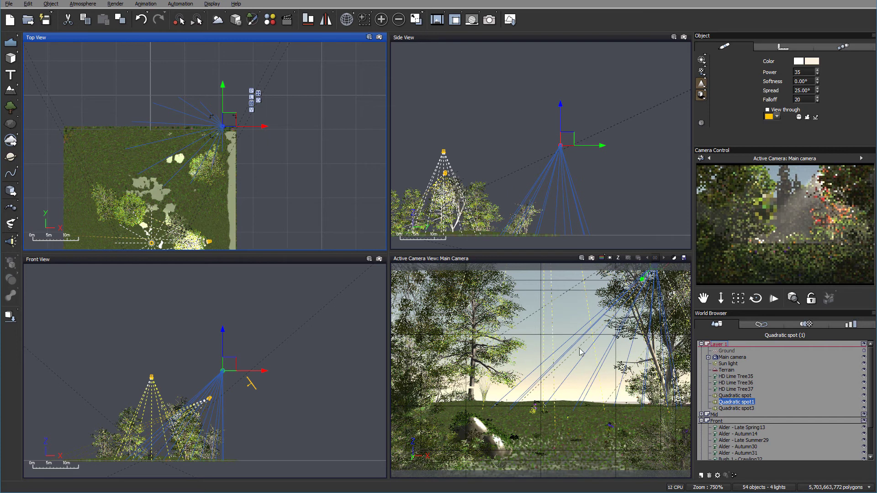
Step: Widen the rear quadratic spot's spread to 40° and rotate it so its beams sweep farther across the scene toward the front
click(228, 363)
drag(238, 357, 246, 363)
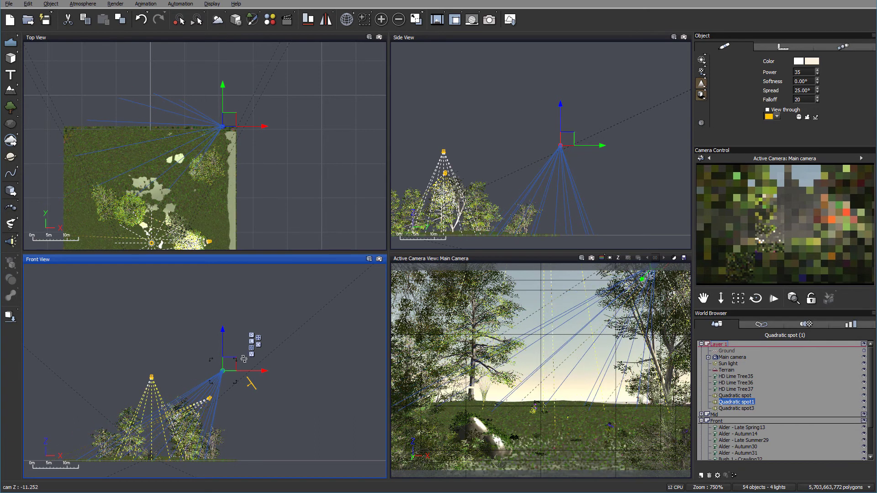
click(817, 88)
click(817, 88)
click(817, 88)
click(817, 88)
click(817, 88)
click(817, 88)
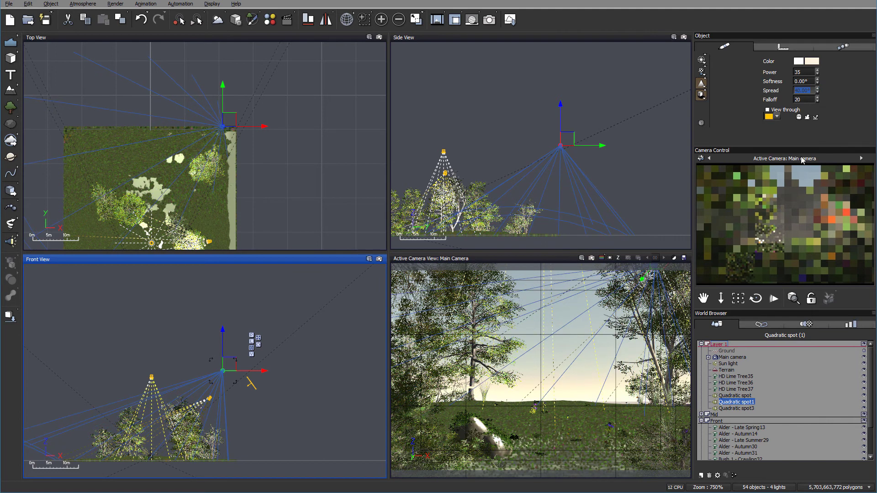
click(224, 126)
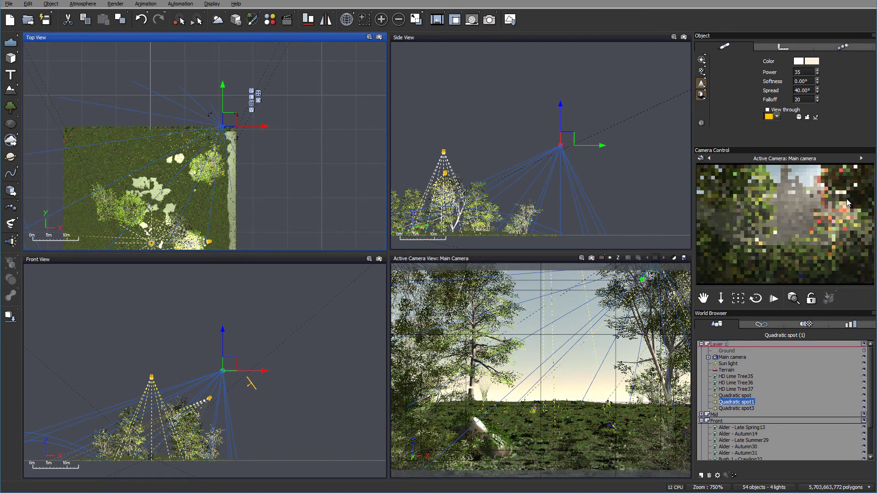
Step: Move the rear quadratic spot diagonally beyond the terrain's rear-right corner and set its power to 30
drag(232, 118, 251, 102)
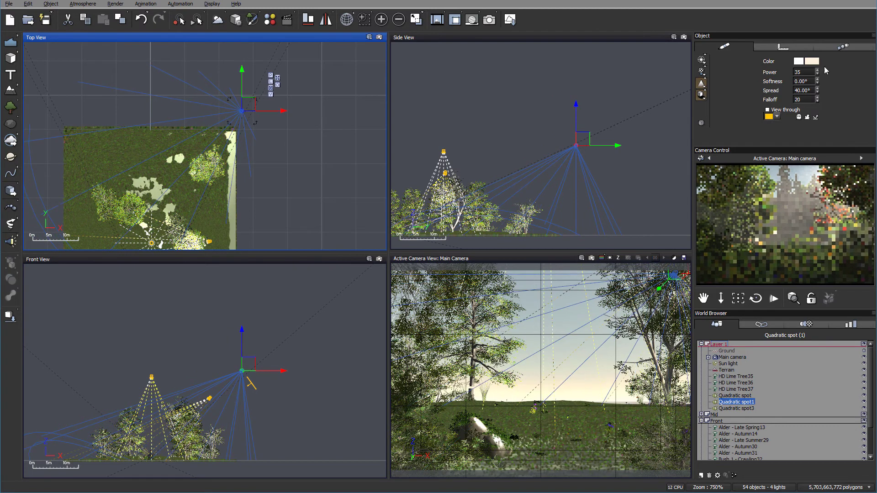
drag(817, 72, 817, 71)
Step: Render the main camera view and acknowledge the gamma correction notice
click(488, 20)
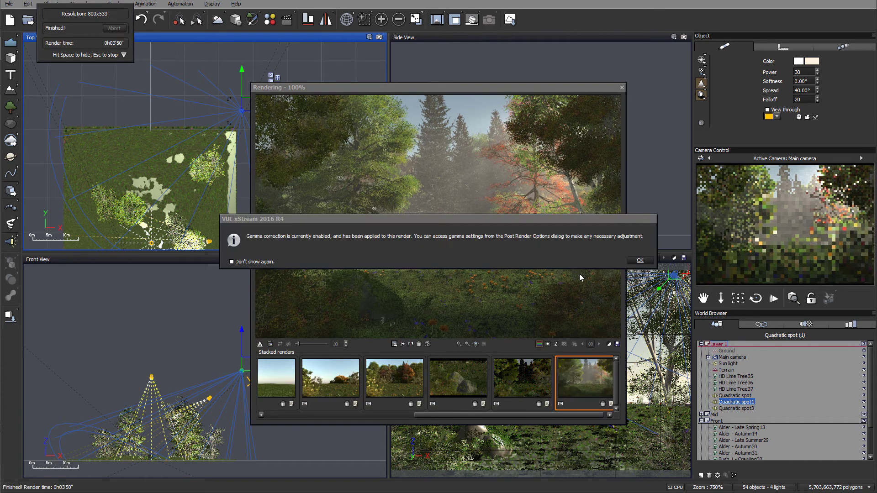
click(640, 261)
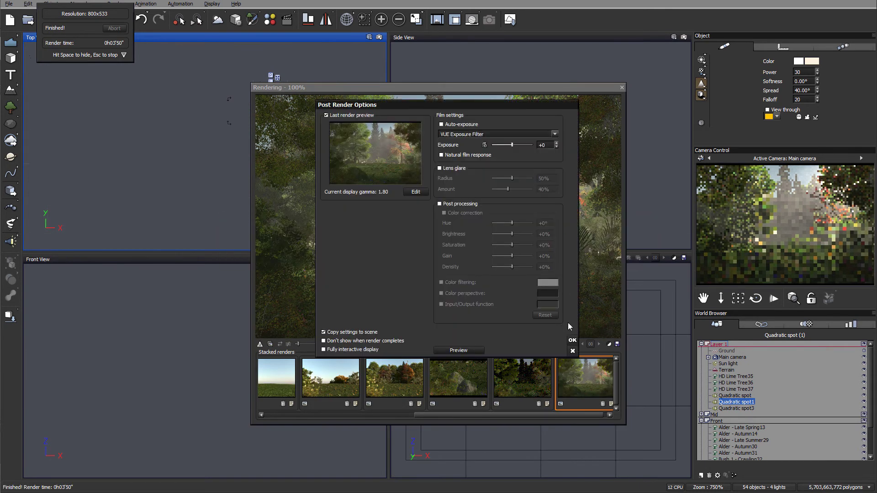
Step: Accept the post render options, compare the new render with the previous stacked render, and close the render display
click(572, 341)
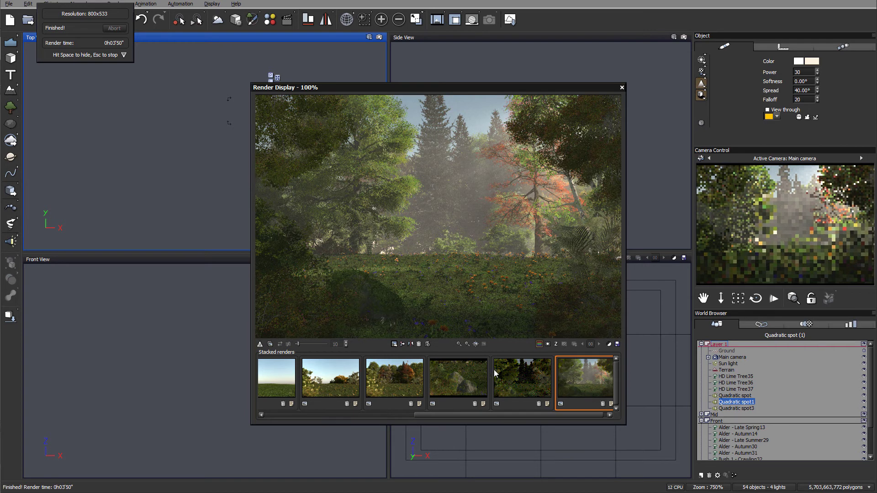
click(524, 381)
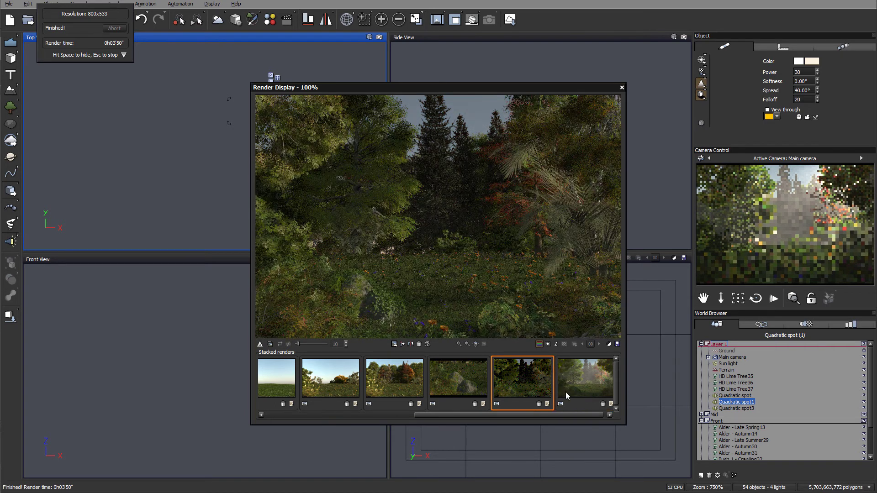
click(574, 391)
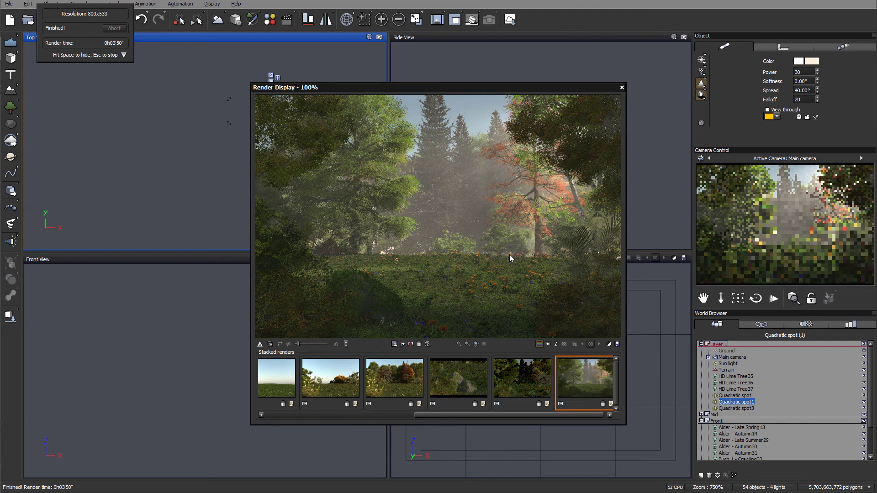
click(499, 371)
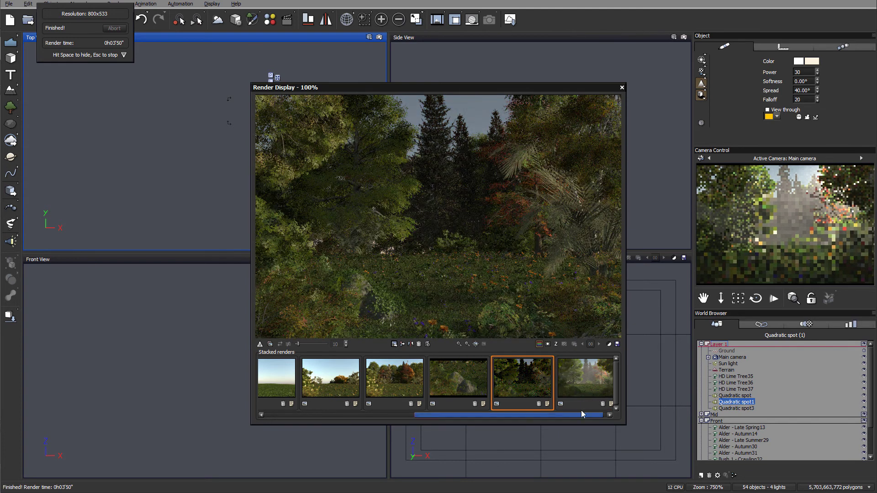
click(586, 386)
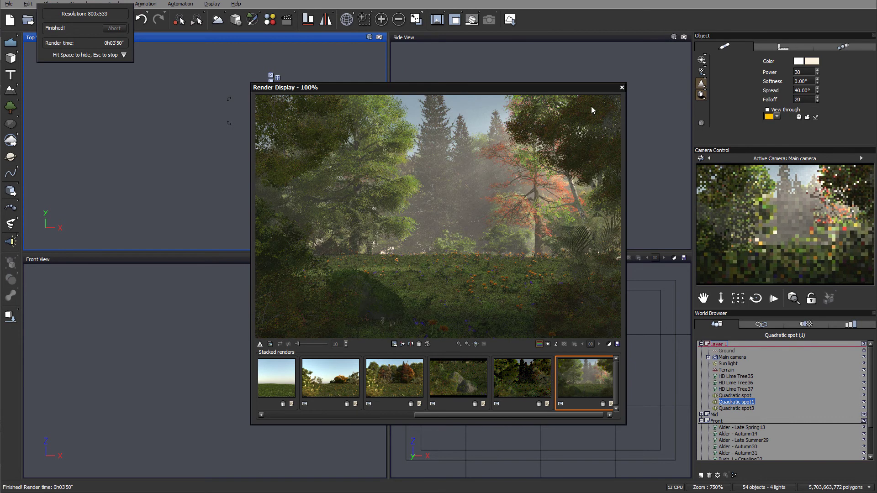
click(621, 88)
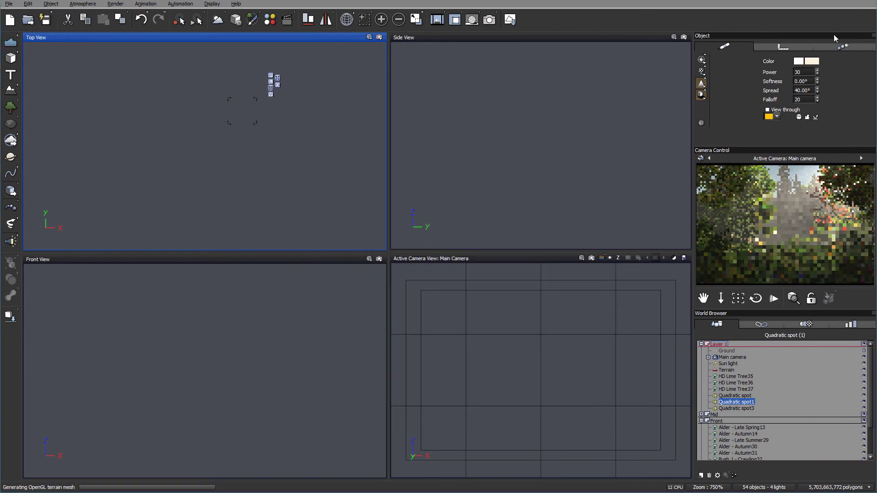
Step: Add an Alder - Late Summer to the Mid layer, shrink and sink it into a bush, and shift it toward the left-hand trees
click(702, 416)
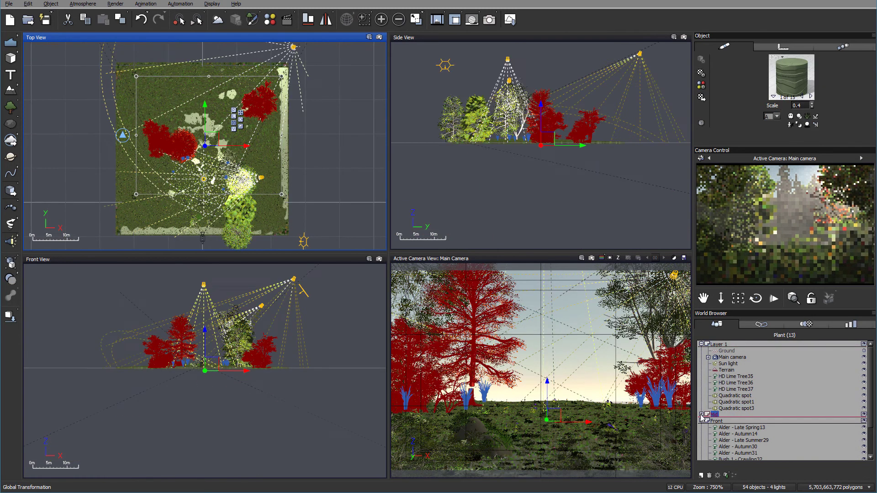
click(701, 414)
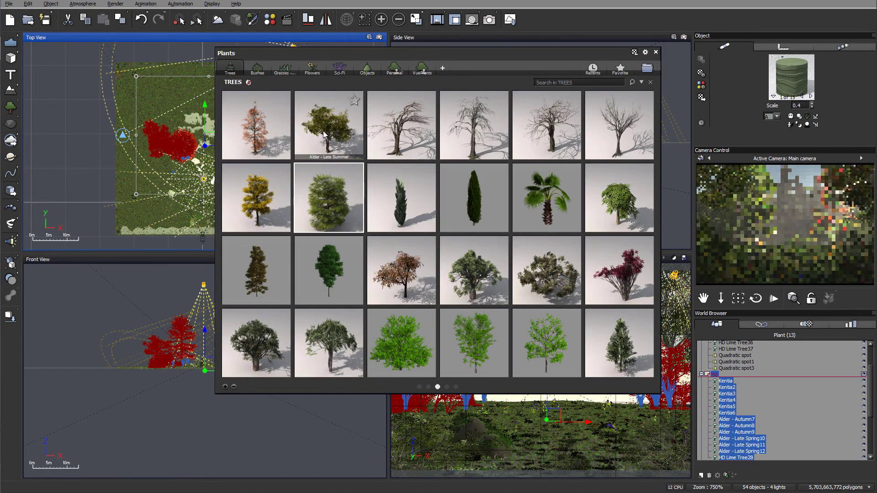
double_click(325, 116)
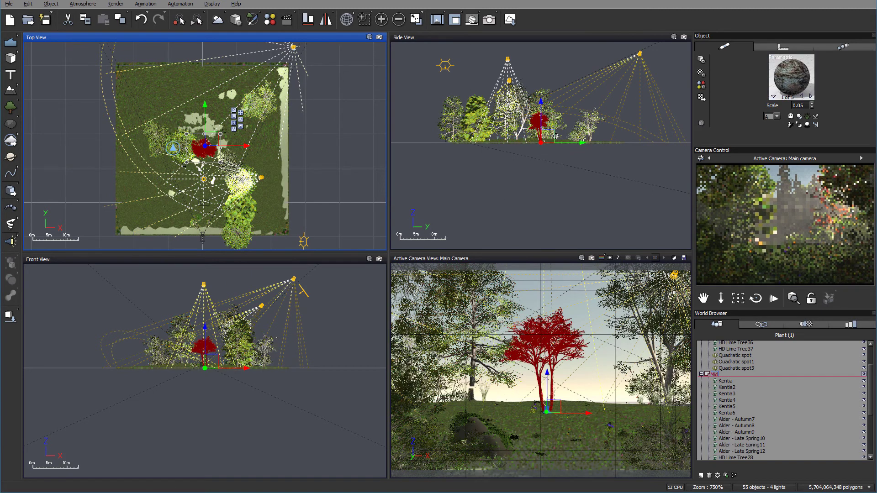
drag(555, 137, 495, 143)
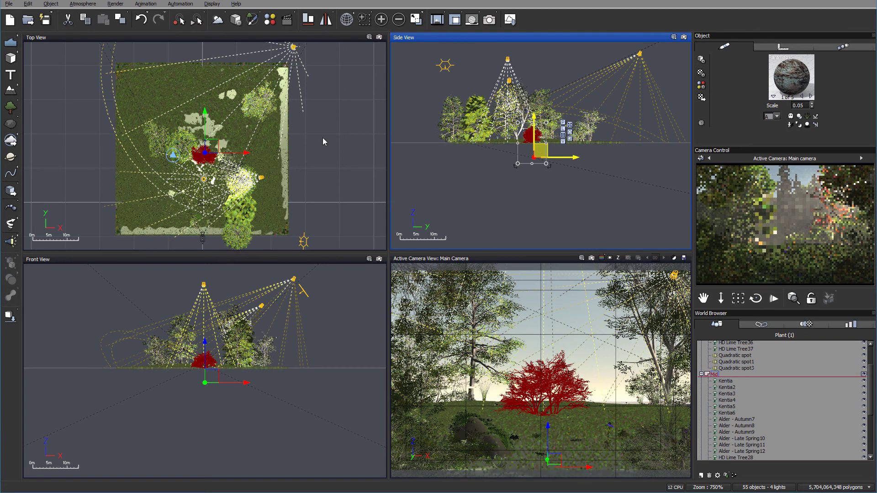
scroll(246, 171, up, 5)
drag(152, 133, 139, 154)
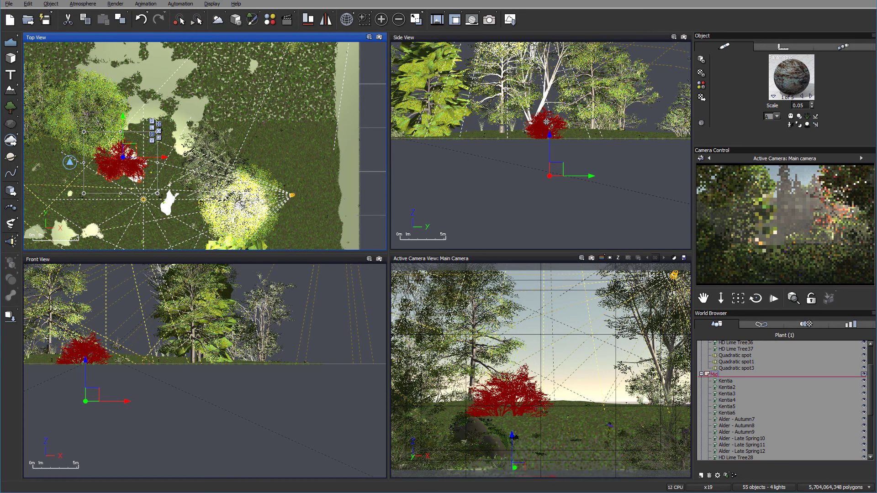
Step: Add an Alder - Autumn tree to the Mid layer, scale it down and sink its trunk below the terrain to form a bush
click(16, 106)
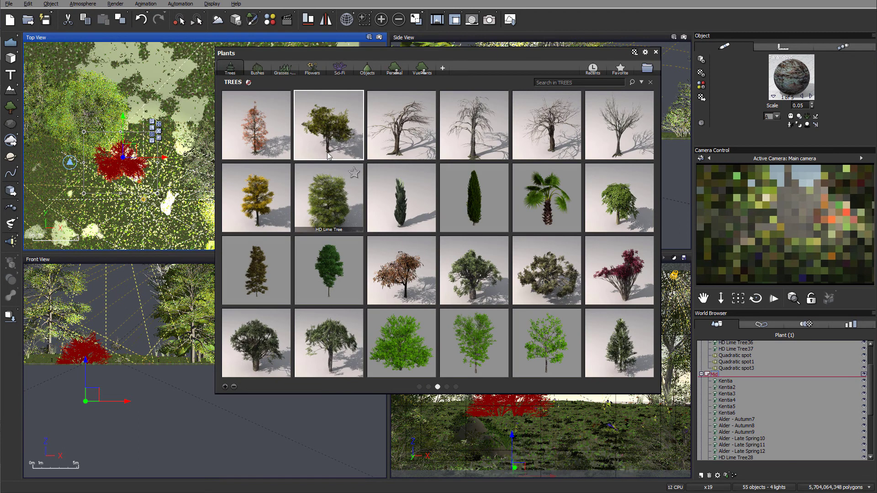
scroll(327, 170, up, 1)
double_click(248, 116)
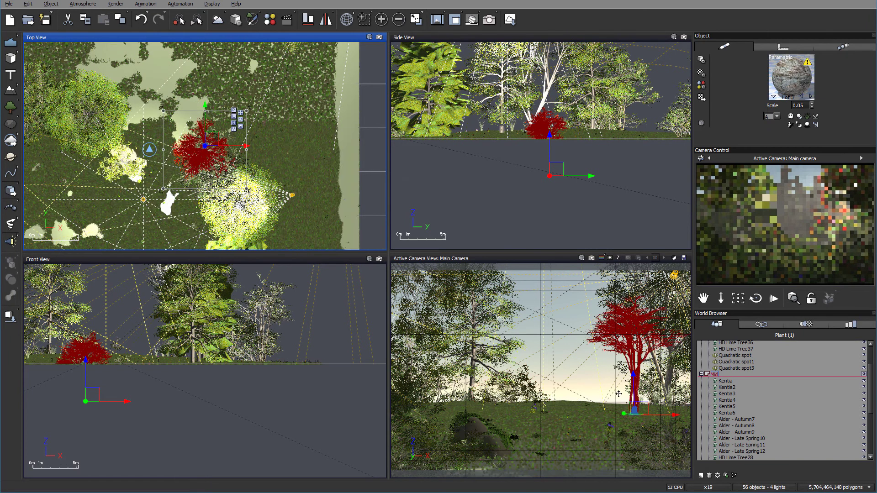
click(579, 86)
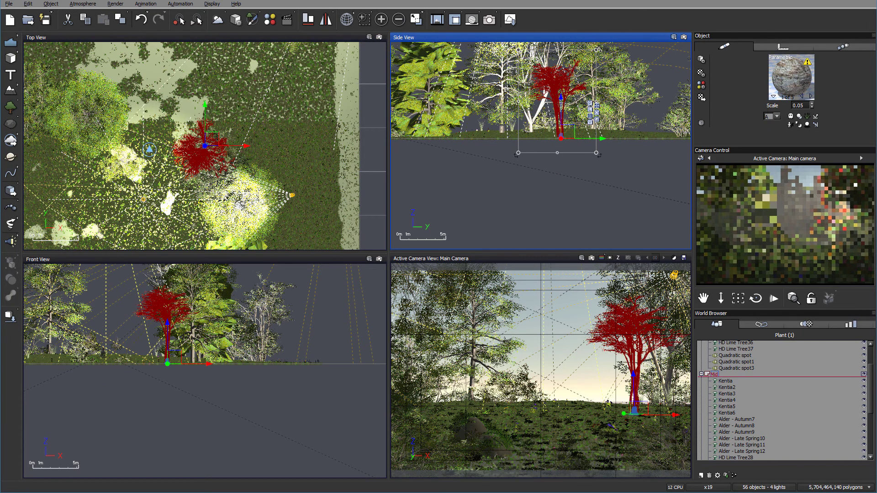
drag(592, 52, 571, 82)
drag(556, 137, 557, 161)
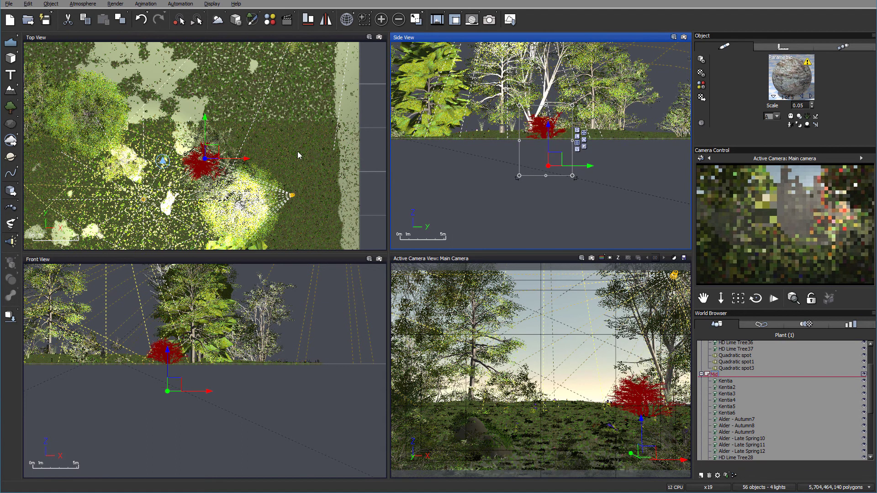
Step: Move the autumn alder bush beside the late summer alder bush and scale it down slightly
drag(214, 152, 152, 164)
click(544, 123)
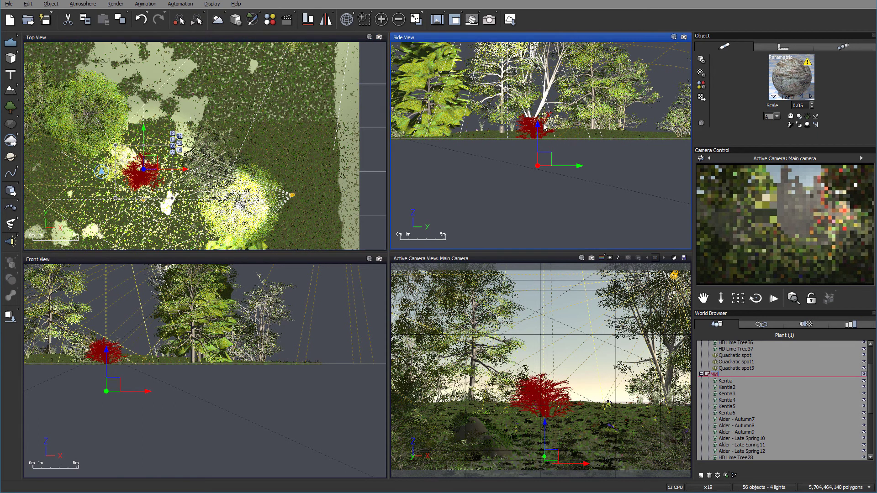
key(ctrl+z)
drag(507, 175, 511, 168)
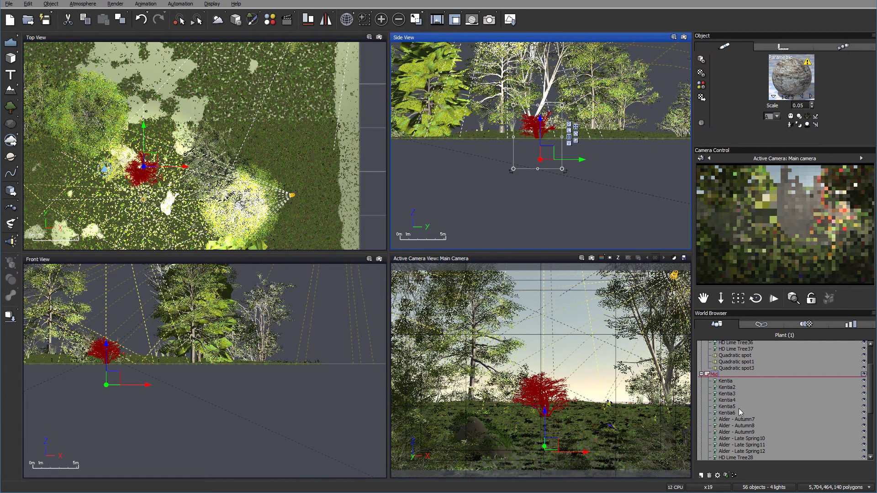
Step: Check the Kentia plants in the Mid layer, collapse that layer, and delete Kentia33 from the Front layer
scroll(736, 407, down, 1)
scroll(727, 372, down, 3)
click(727, 357)
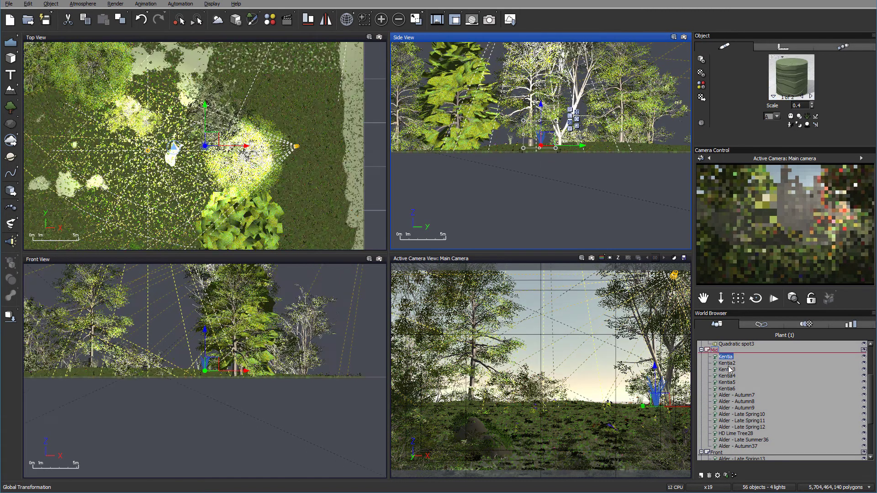
click(730, 388)
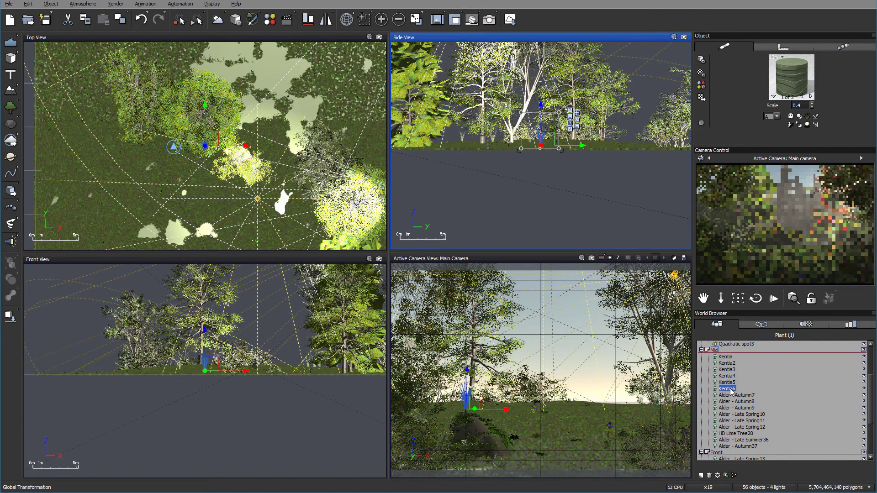
click(701, 350)
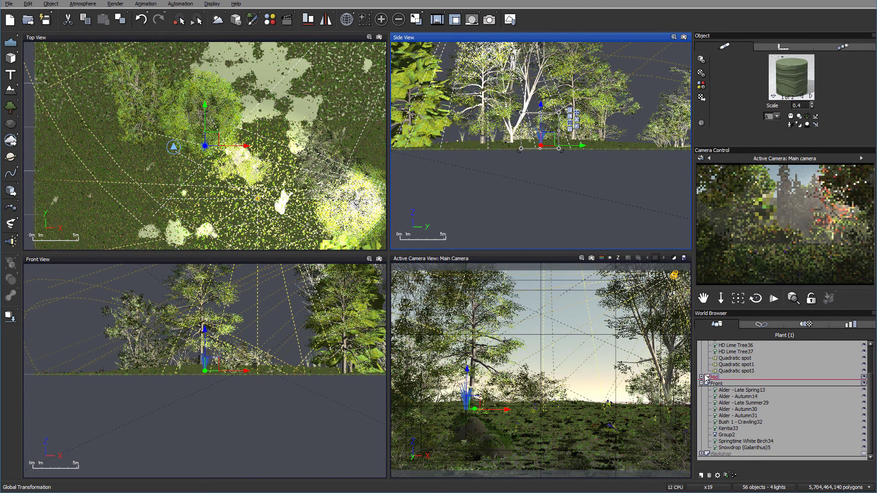
click(728, 429)
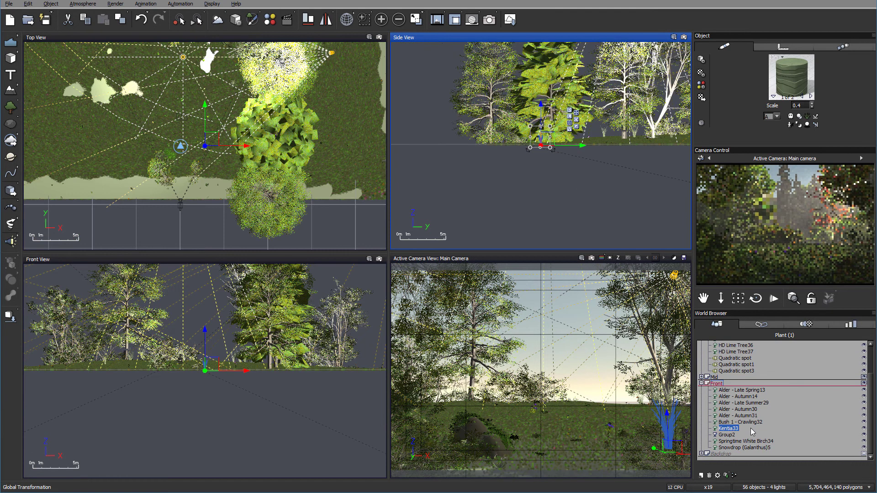
key(Delete)
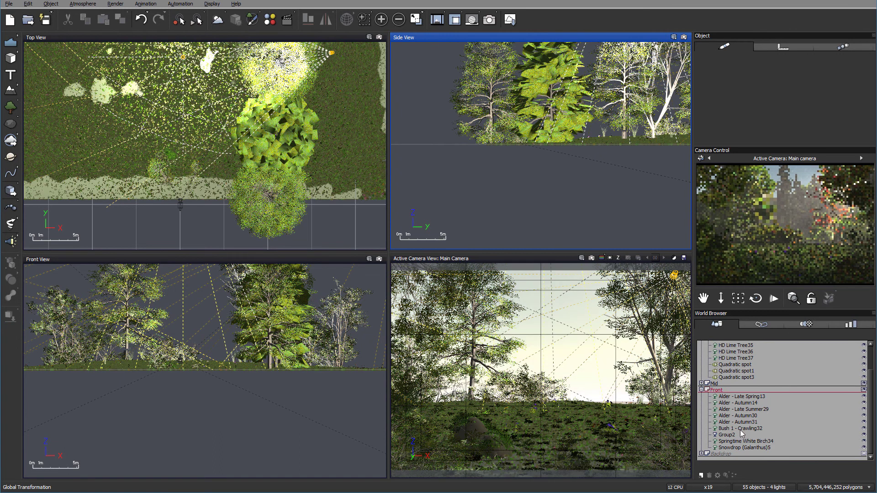
Step: Delete Bush 1 - Crawling32 and Springtime White Birch34 from the Front layer
click(740, 430)
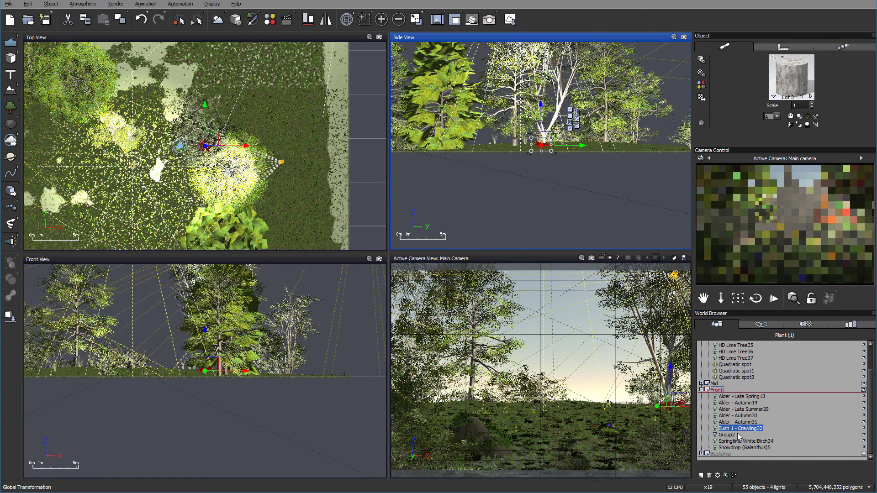
key(Delete)
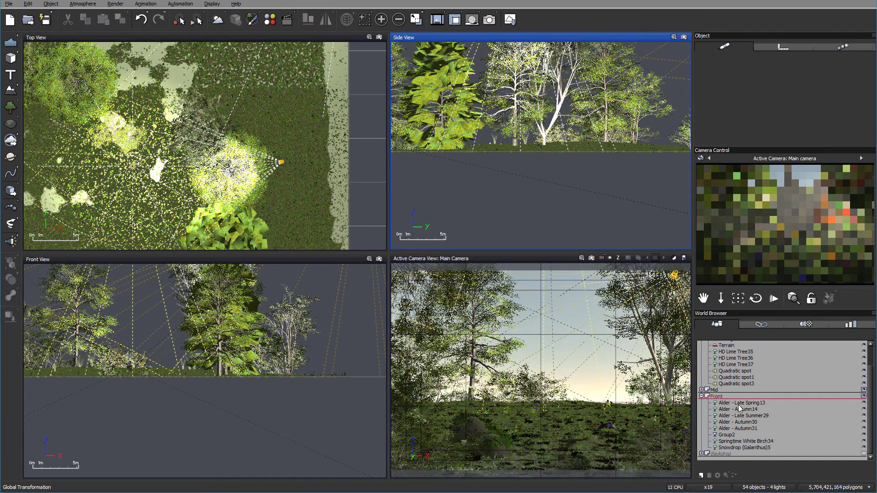
click(743, 442)
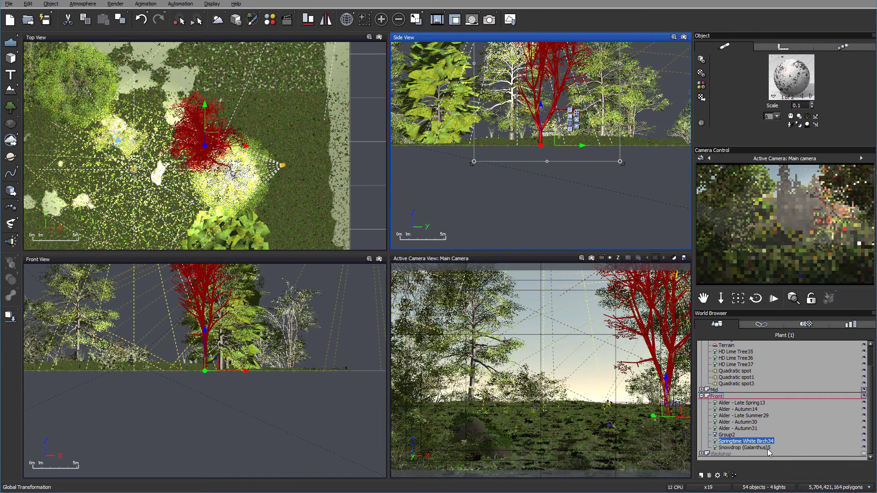
key(Delete)
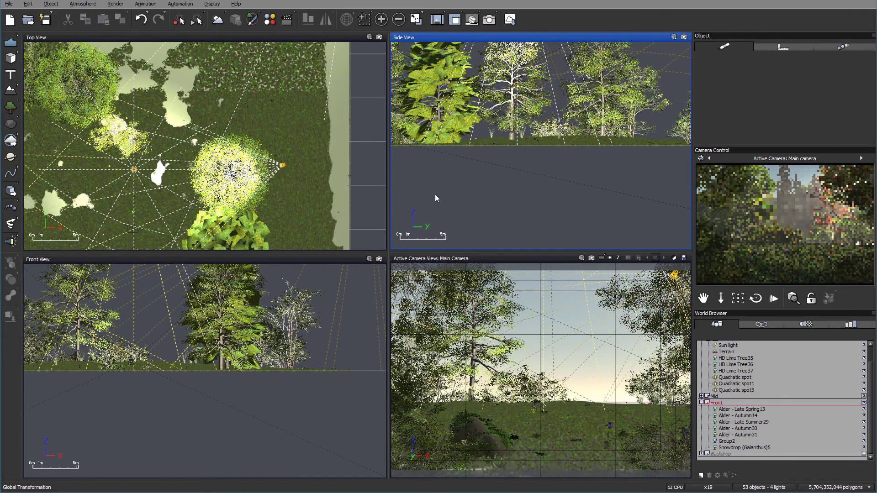
Step: Add a White Fir (Mature) (HD) to the Front layer, scale it down and place it against the lime tree lit by the low spot
click(10, 106)
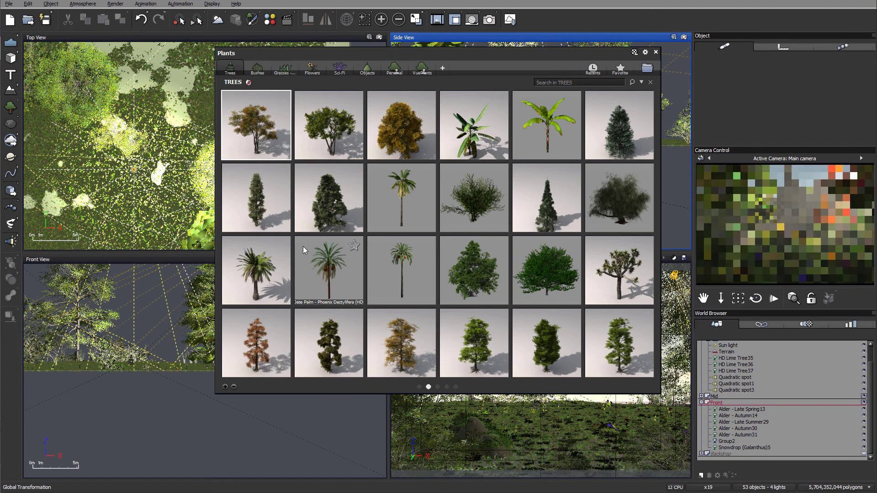
scroll(306, 245, down, 2)
double_click(265, 267)
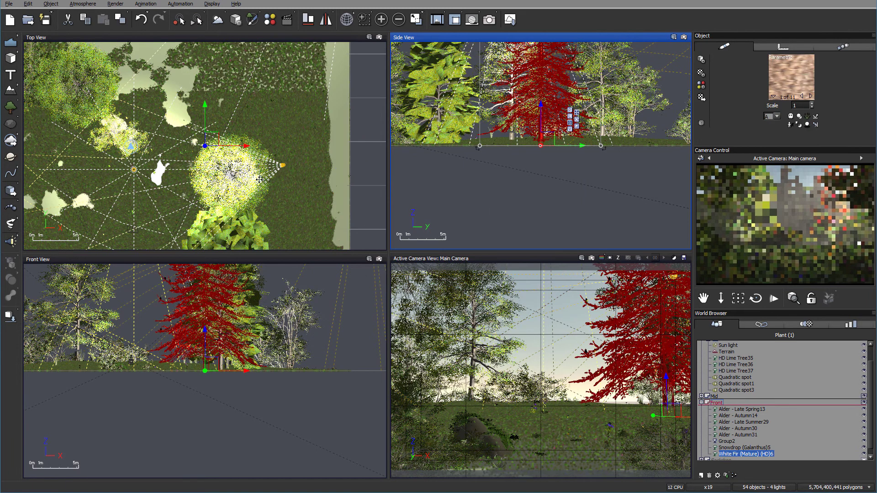
drag(209, 136, 206, 178)
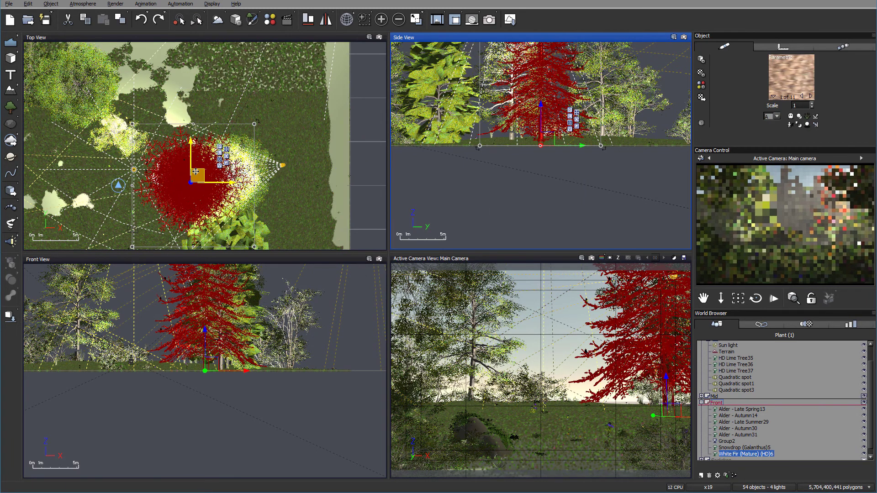
scroll(573, 182, down, 3)
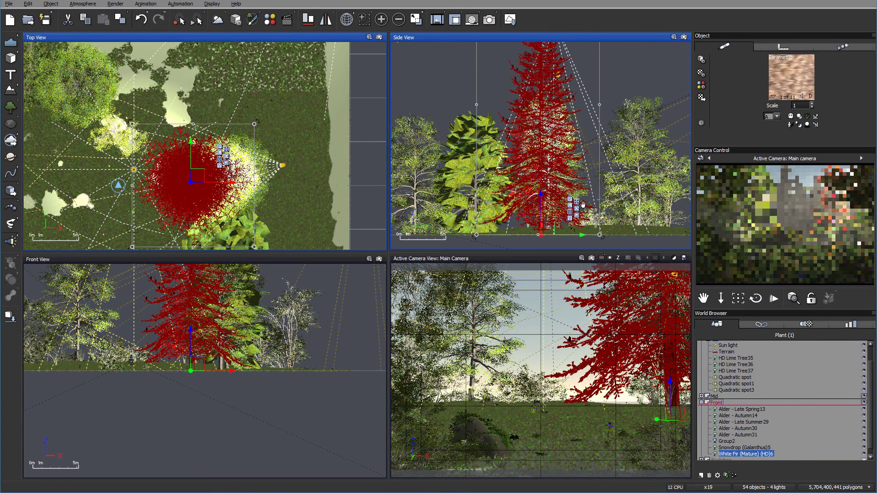
drag(593, 58, 539, 126)
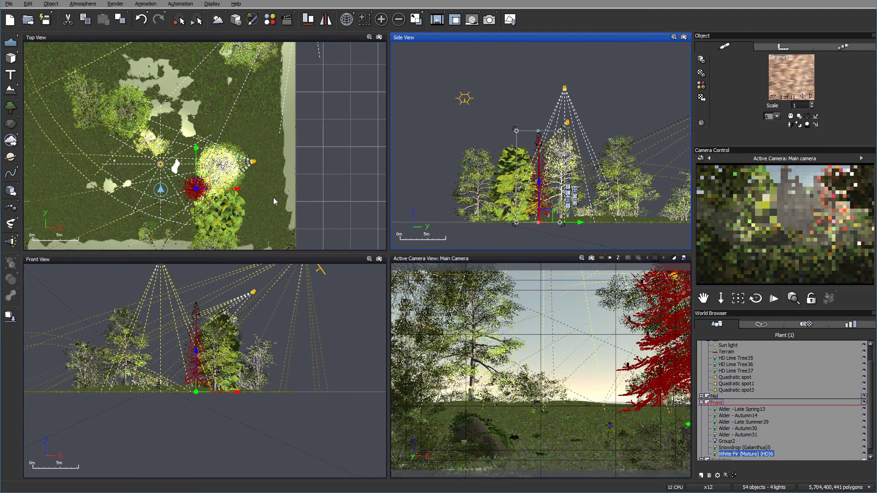
mouse_move(203, 182)
mouse_down()
mouse_move(204, 155)
mouse_move(213, 168)
mouse_up()
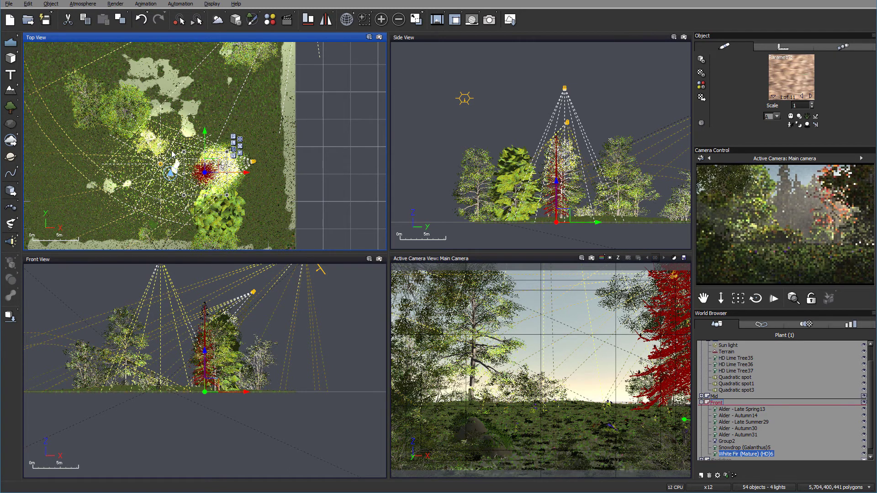
Step: Add a second White Fir (Mature) (HD) to the Front layer in front of the lime trees and scale it down
right_drag(157, 151, 191, 109)
scroll(192, 109, up, 4)
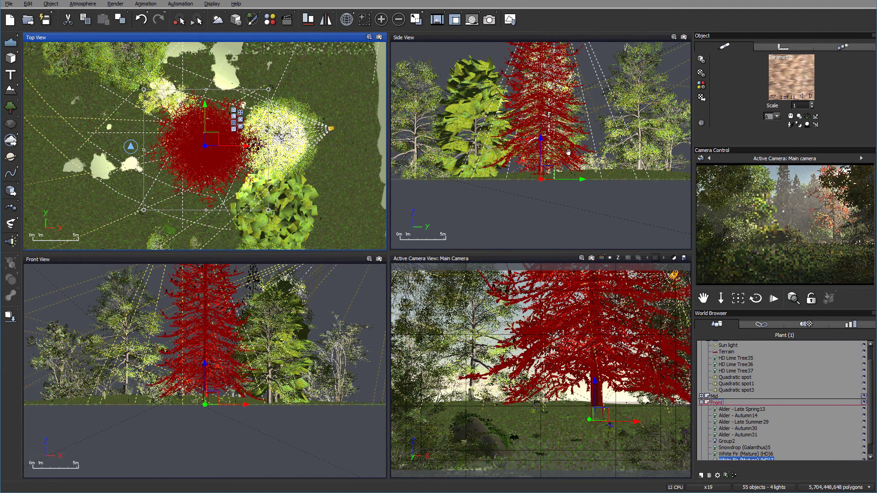
scroll(567, 145, down, 4)
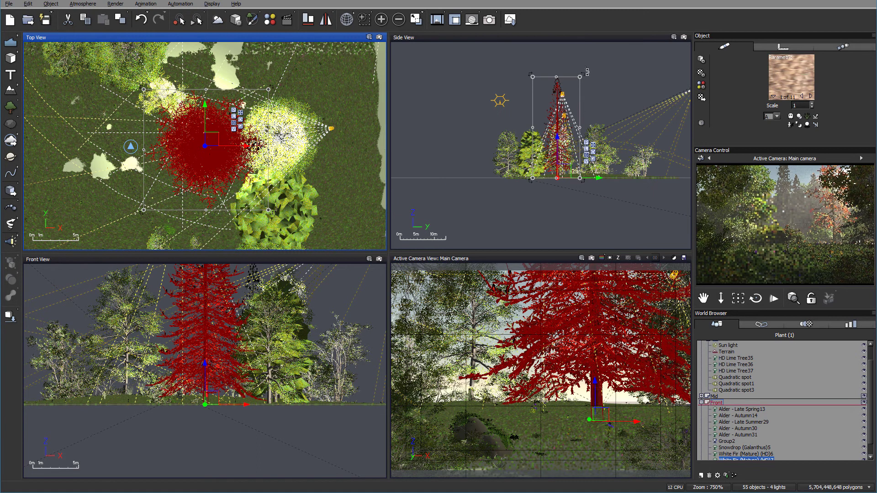
drag(580, 77, 560, 119)
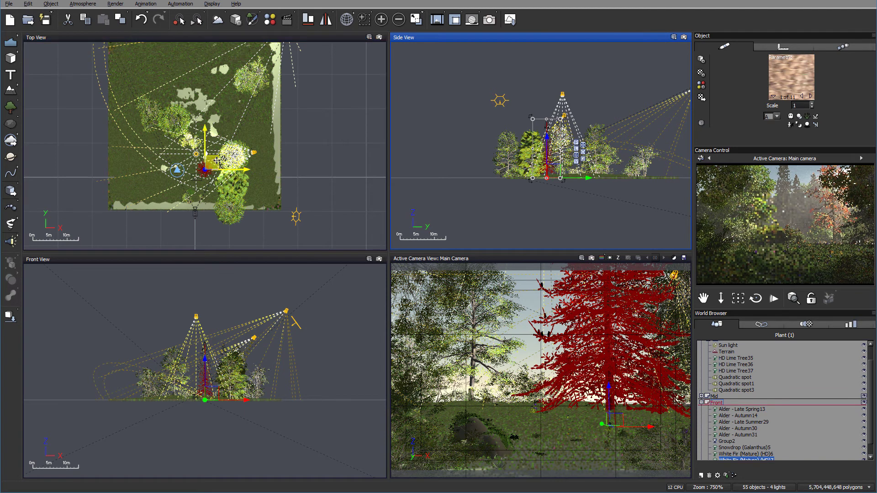
Step: Move the second White Fir (Mature) (HD) to the left side of the clearing, farther from the camera, and scale it down
mouse_move(199, 172)
mouse_down()
mouse_move(185, 175)
mouse_move(194, 168)
mouse_up()
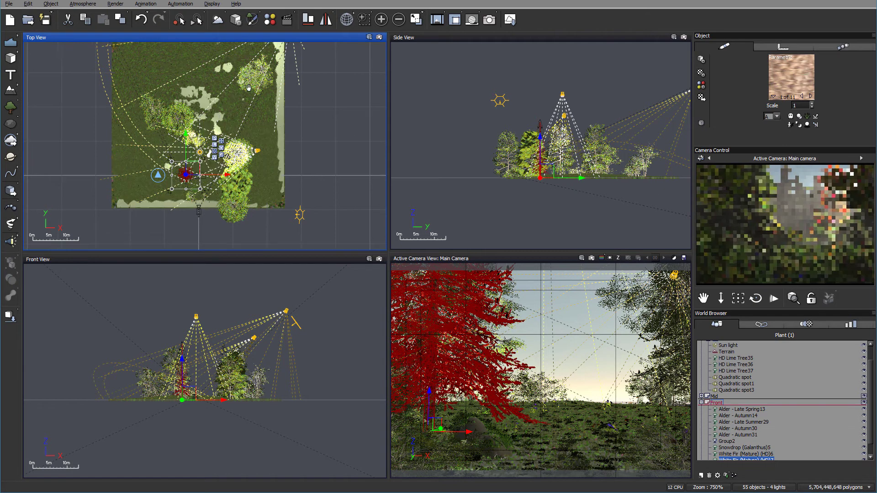
right_drag(228, 150, 249, 128)
scroll(250, 128, up, 5)
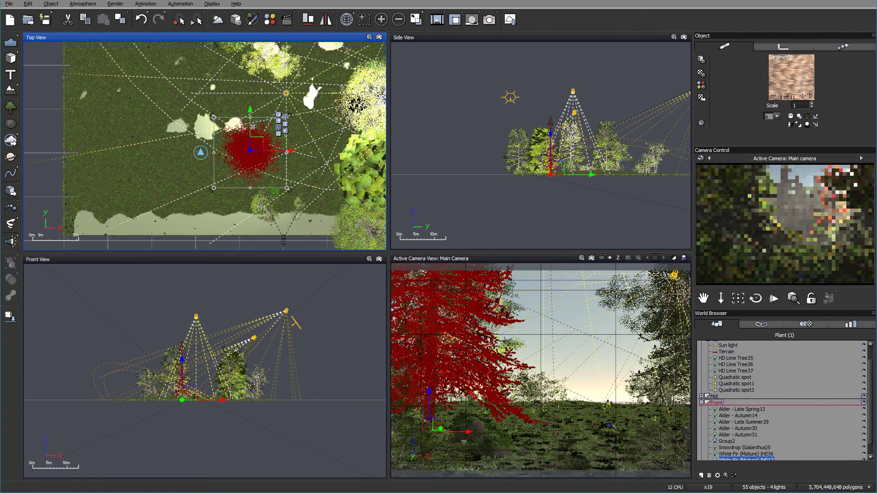
drag(280, 183, 235, 112)
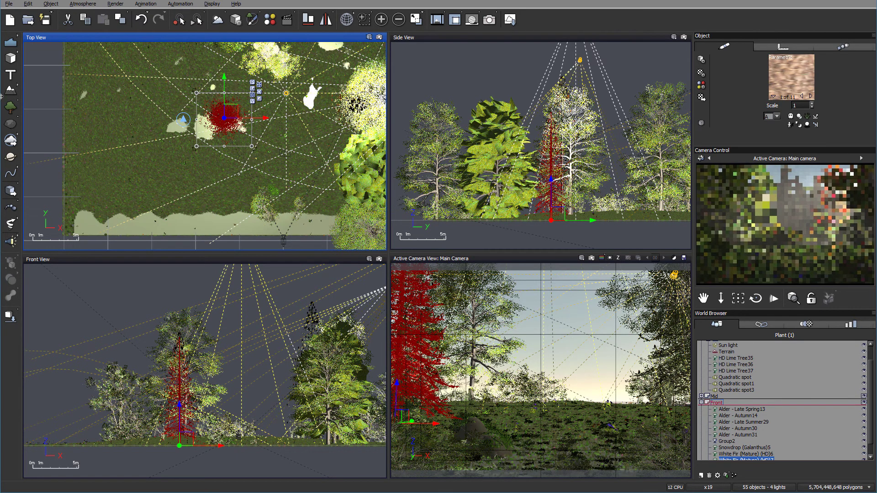
Step: Add a broad-crowned, multi-trunk tree from the Trees collection to the Front layer and scale it down to undergrowth size
click(11, 109)
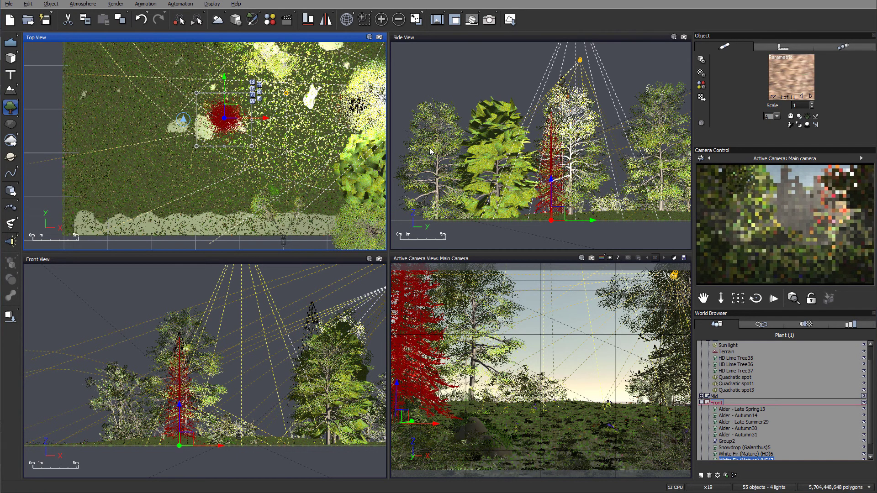
scroll(336, 177, up, 2)
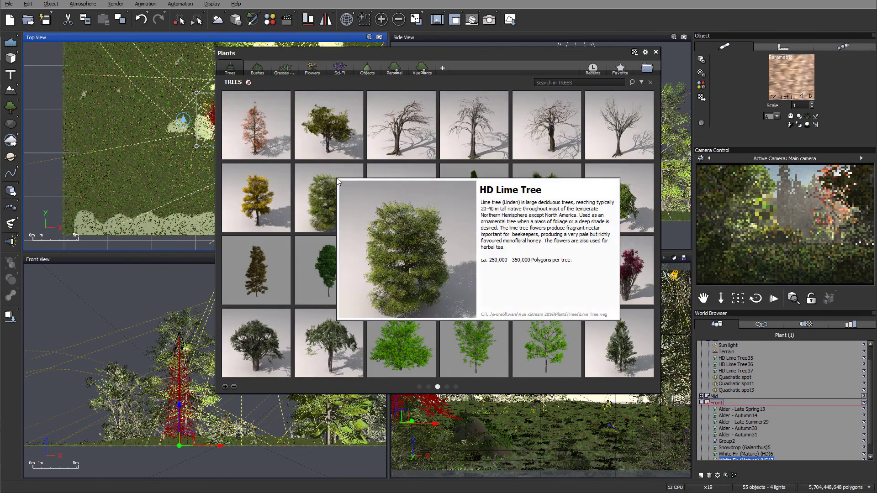
click(330, 137)
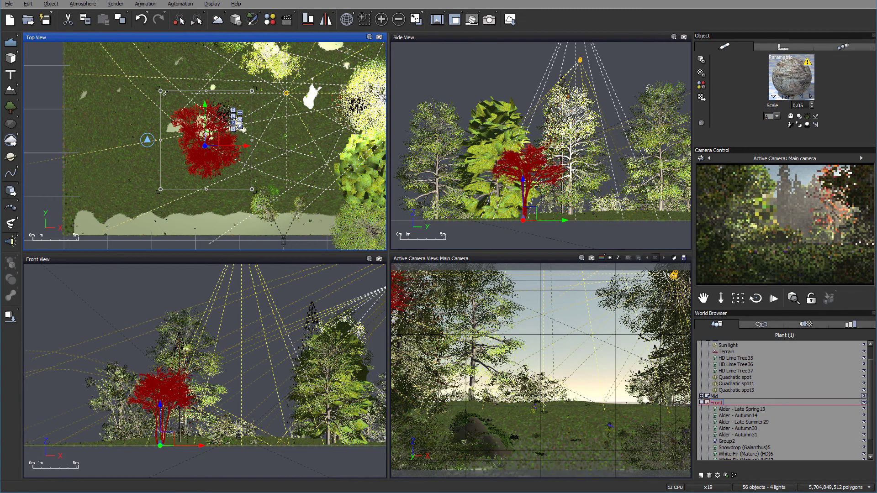
drag(162, 90, 216, 129)
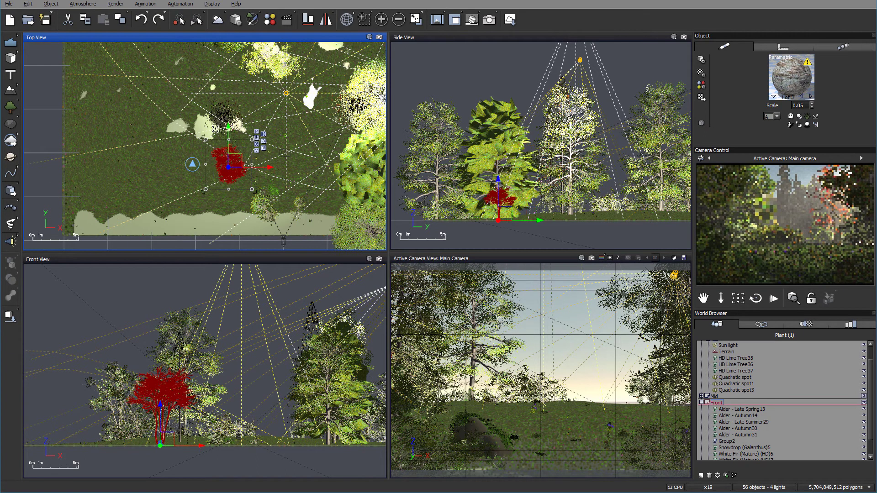
Step: Place the small multi-trunk tree near the rock on the left of the camera view, sinking its trunks below the terrain
drag(243, 176, 281, 170)
drag(507, 227, 512, 231)
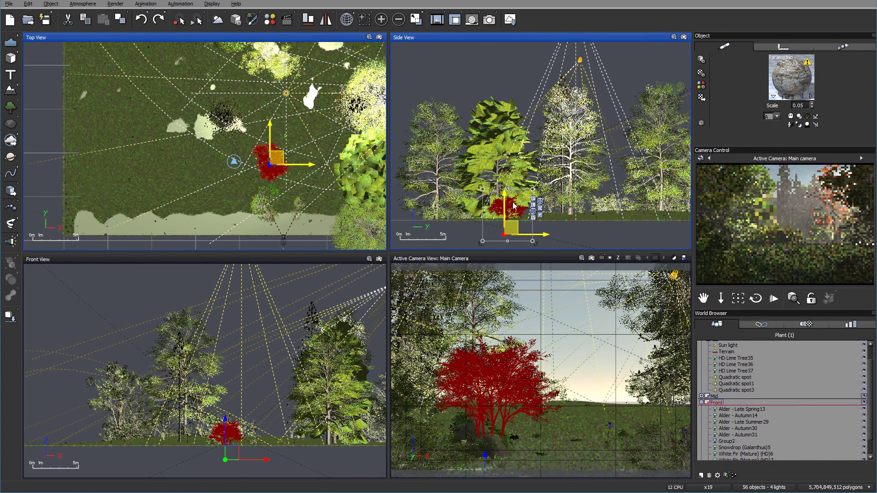
scroll(513, 205, up, 2)
drag(542, 183, 523, 203)
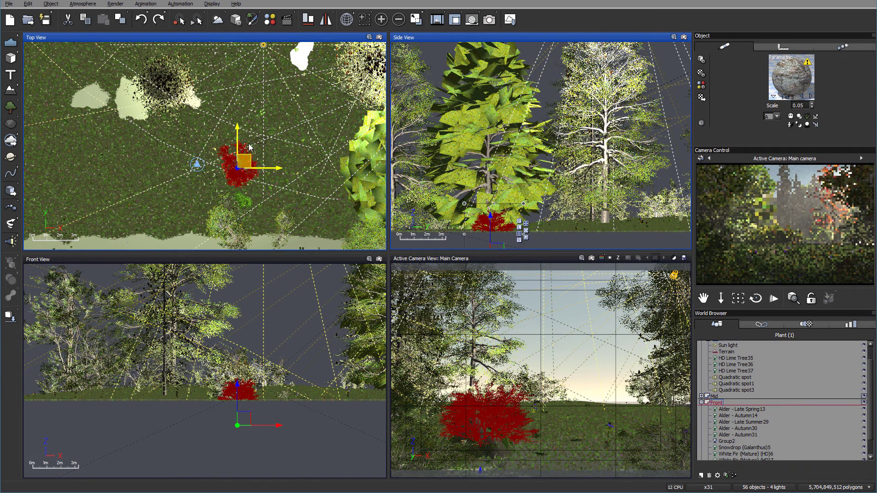
mouse_move(246, 131)
mouse_down()
mouse_move(246, 119)
mouse_move(236, 118)
mouse_up()
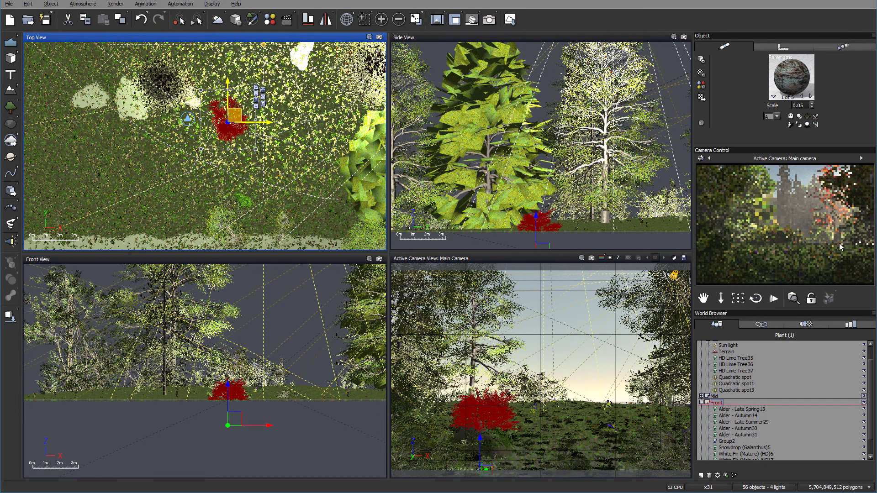
Step: Add a second multi-trunk tree, scale it down and sink it into the ground beside the large leafy tree on the right
right_drag(287, 111, 197, 121)
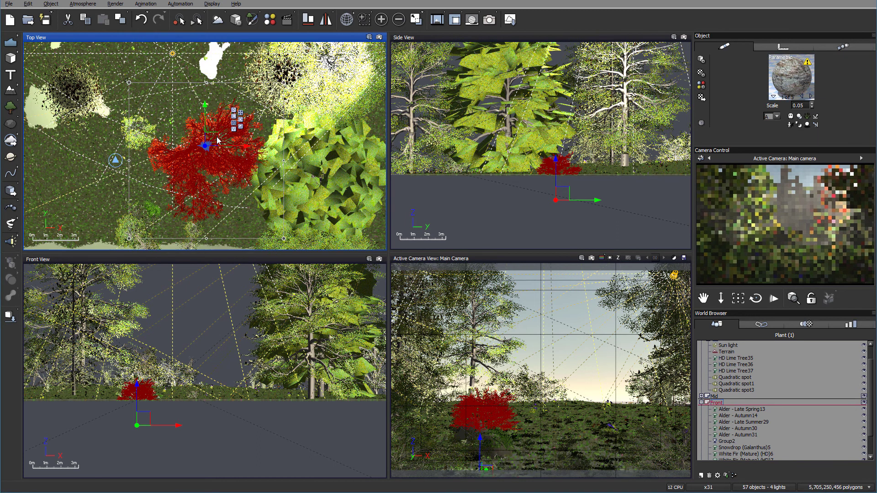
right_drag(566, 128, 566, 156)
drag(449, 57, 535, 158)
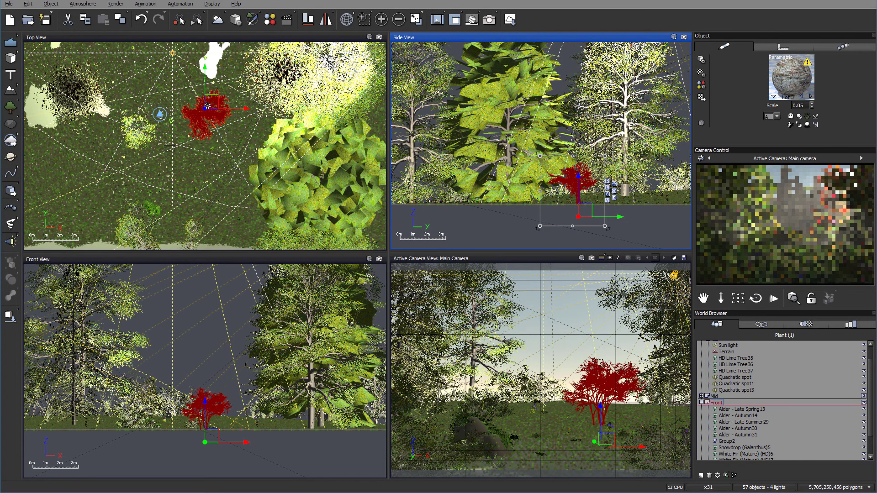
drag(207, 107, 245, 123)
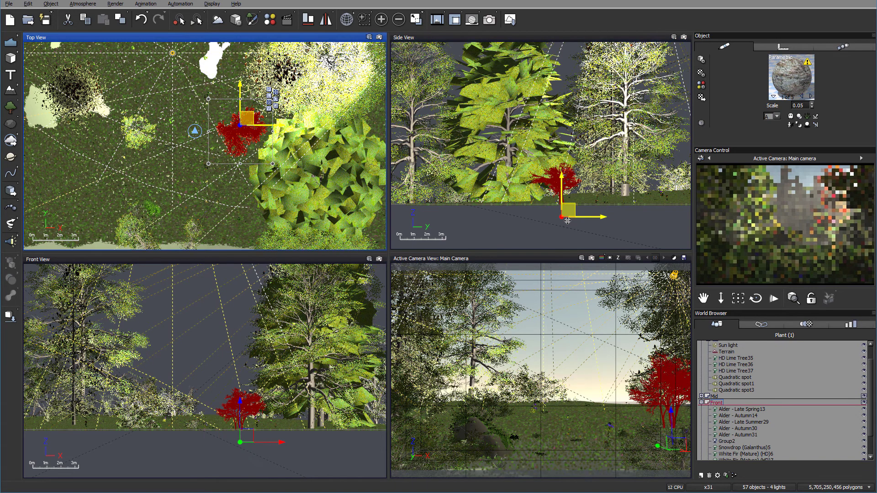
drag(568, 221, 568, 226)
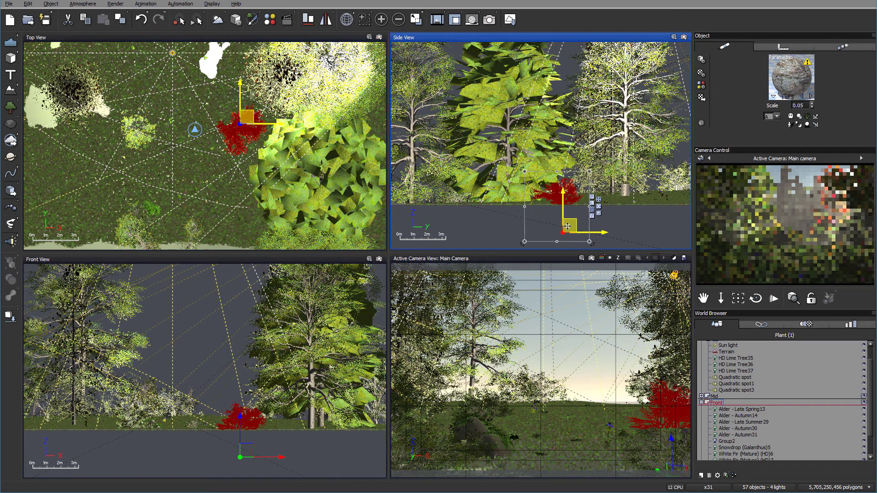
drag(247, 117, 231, 152)
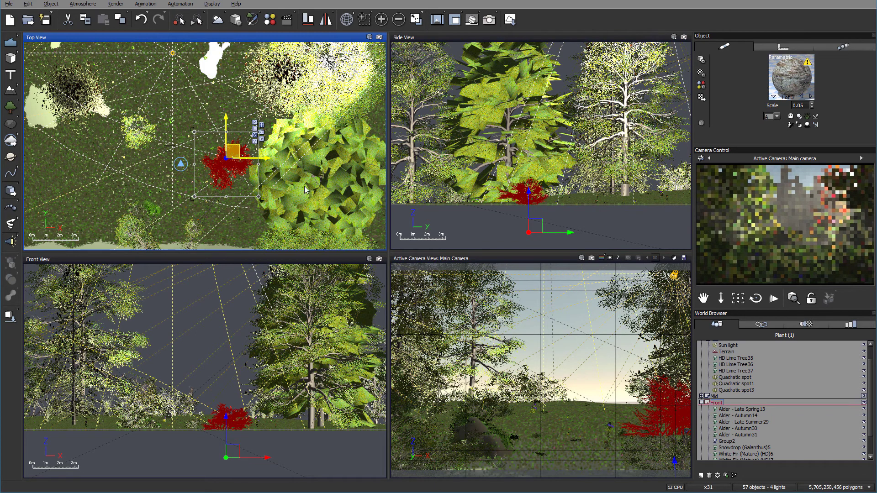
drag(232, 152, 226, 147)
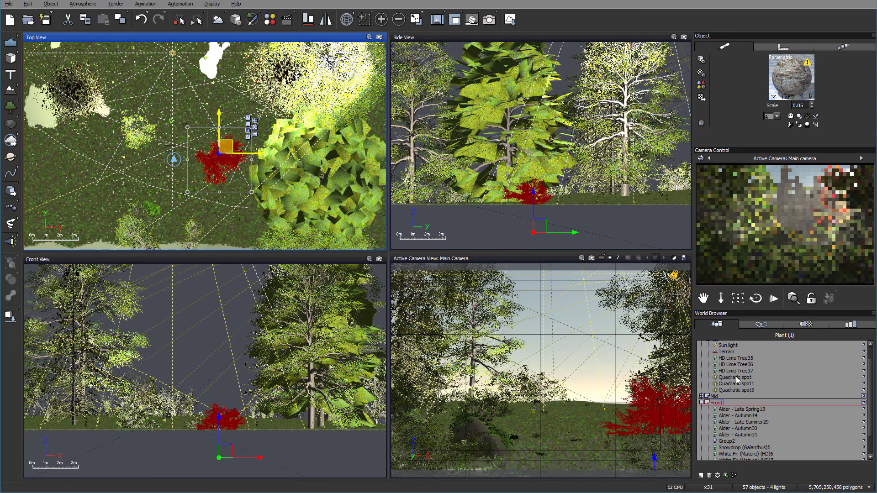
Step: Set Quadratic spot3's power to 40 and its spread to 20°, refreshing the camera preview
click(736, 377)
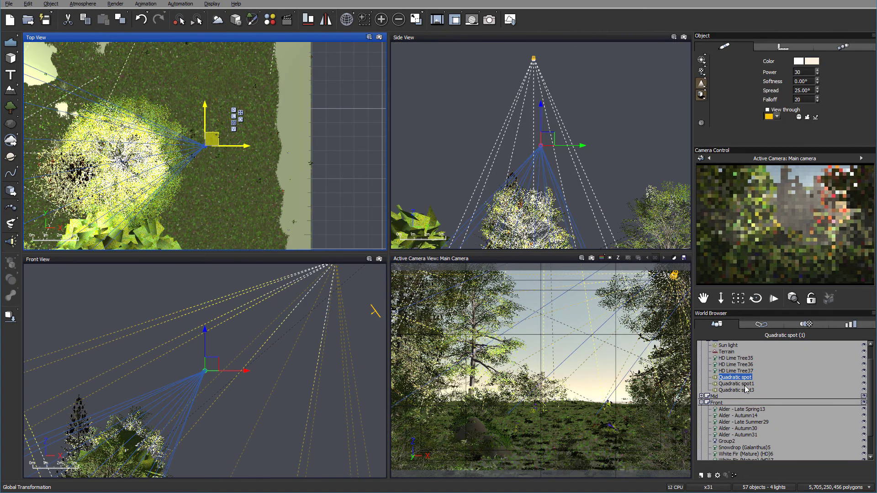
click(748, 389)
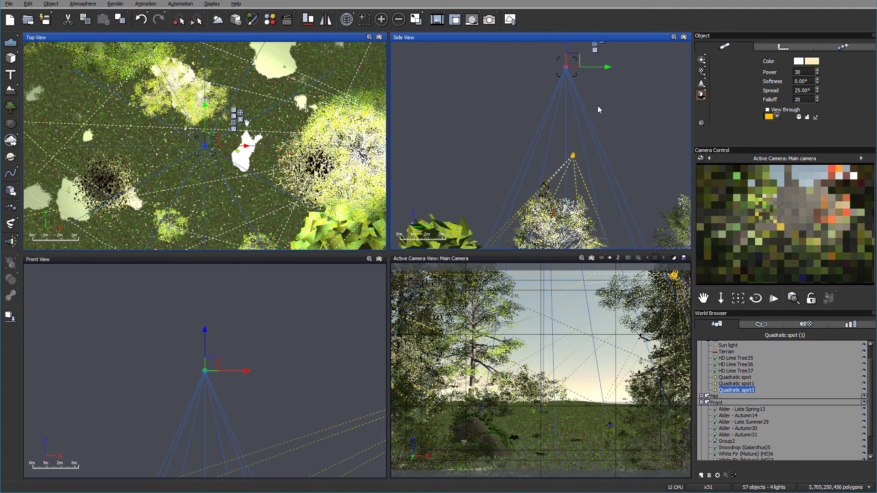
click(817, 70)
click(817, 71)
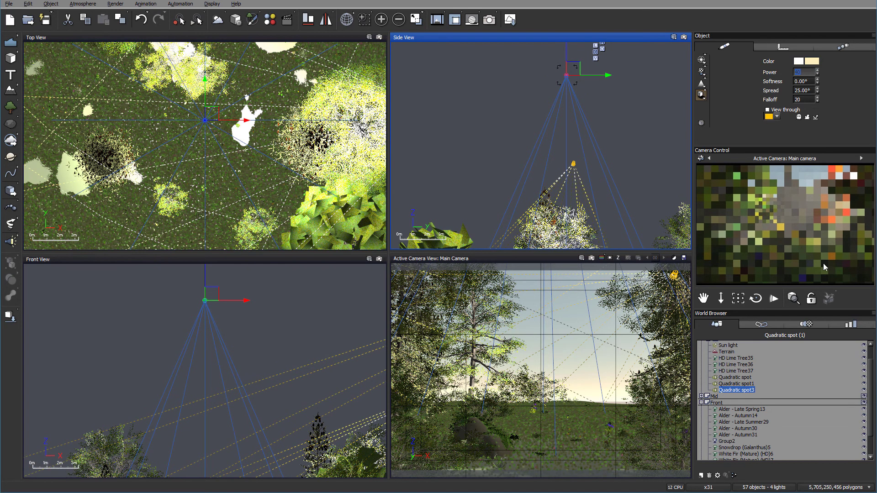
right_click(802, 248)
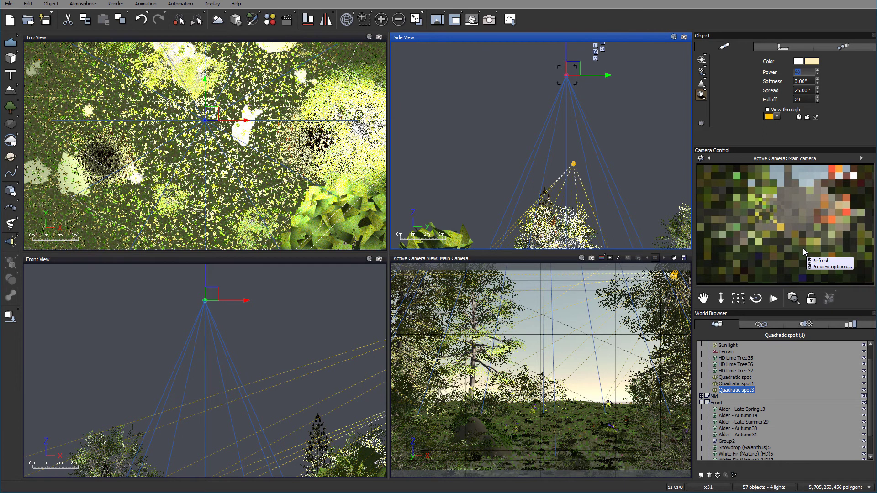
click(821, 261)
click(818, 90)
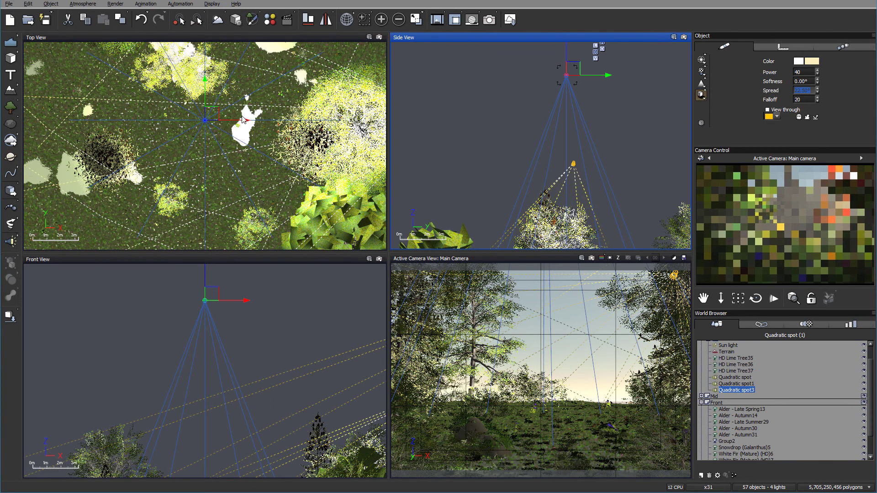
click(818, 92)
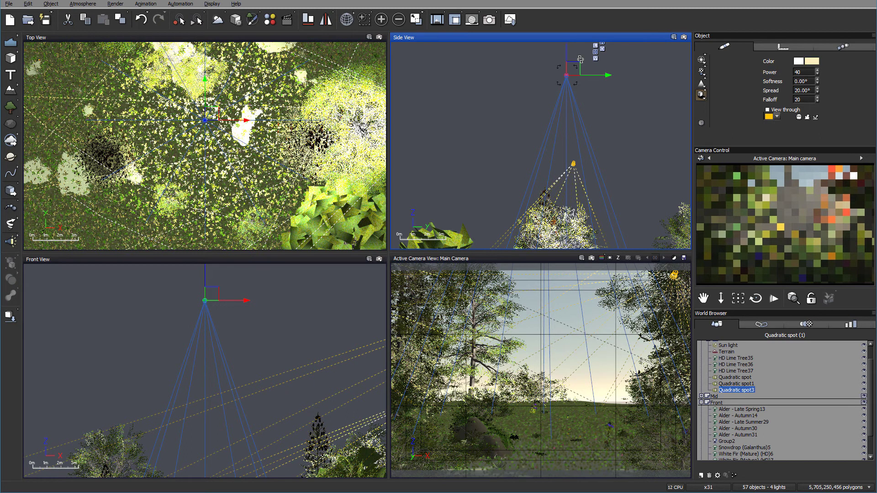
Step: Tilt Quadratic spot3 toward the camera side and shift the light deeper into the scene
key(ctrl+z)
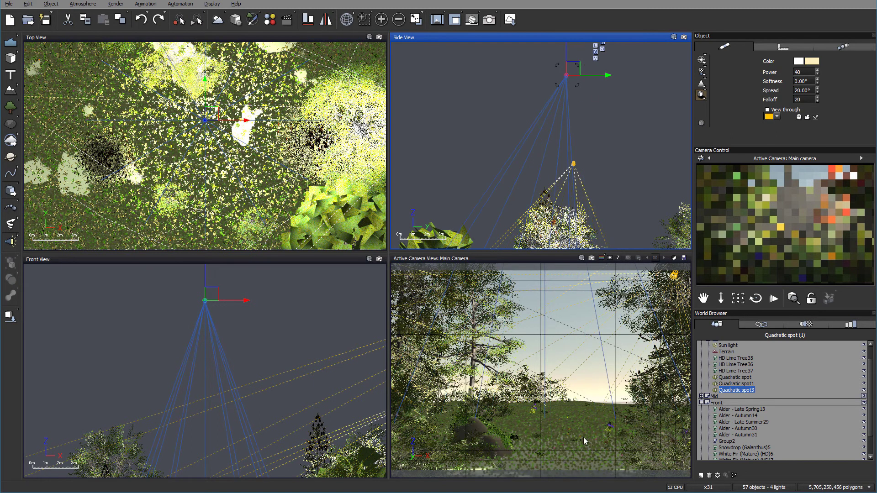
key(ctrl+y)
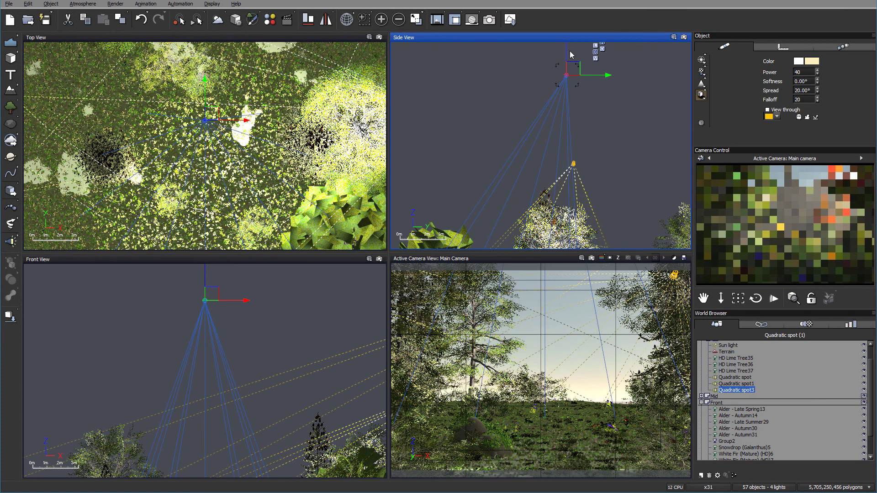
drag(576, 70, 600, 69)
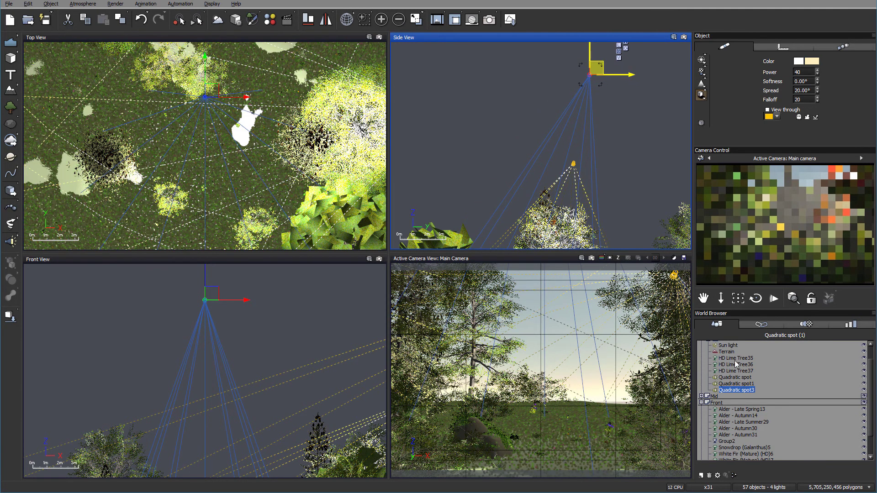
Step: Move the Sun light deeper into the scene, placing it just outside the terrain's right edge near the front corner
click(728, 346)
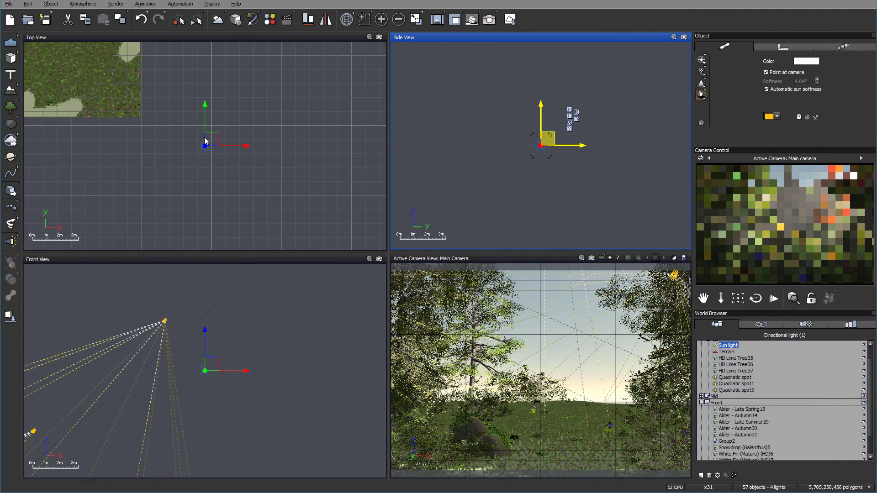
drag(208, 135, 196, 76)
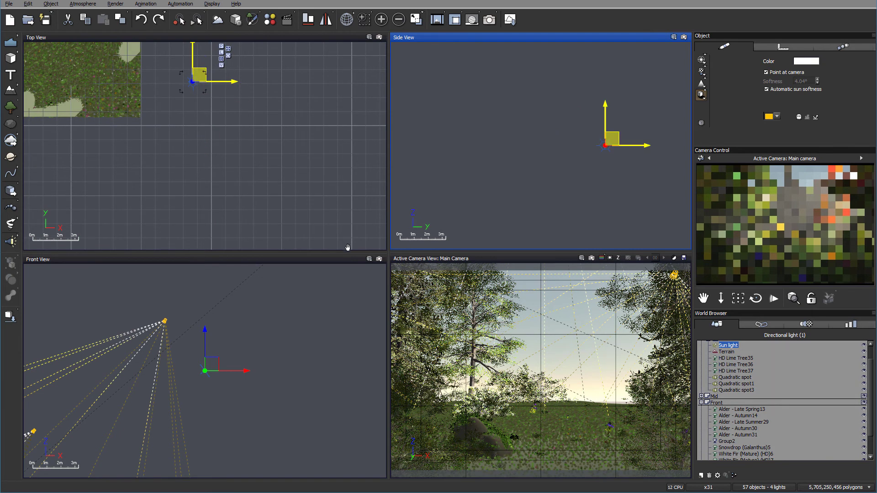
right_drag(347, 245, 353, 250)
right_drag(224, 139, 249, 168)
drag(278, 181, 271, 162)
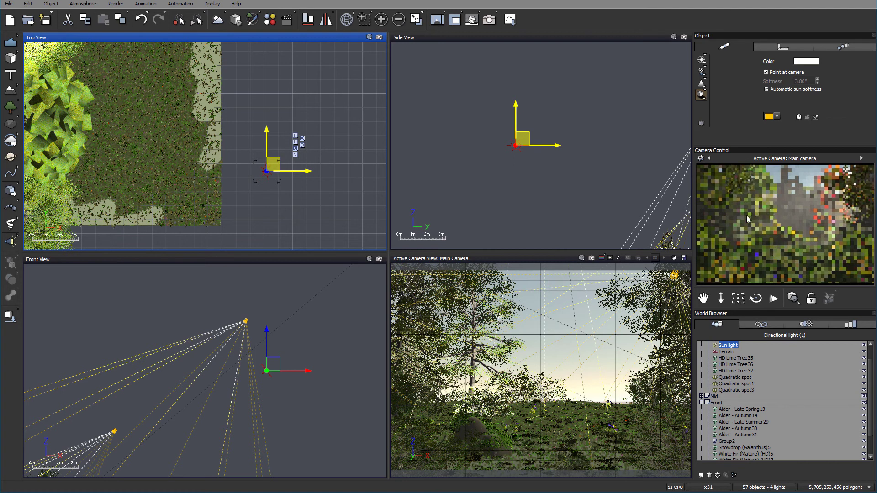
Step: Tilt Quadratic spot3 back toward vertical so its beam points more directly down at the ground
click(736, 390)
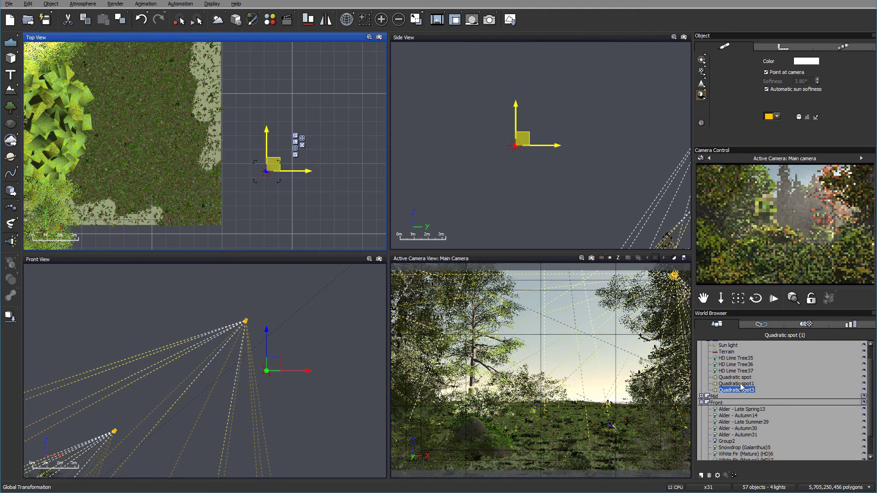
scroll(266, 101, down, 2)
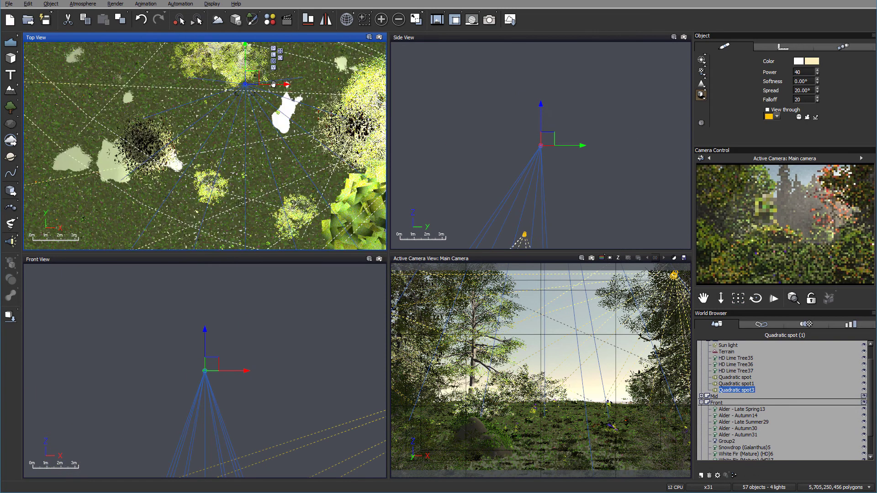
scroll(266, 101, down, 2)
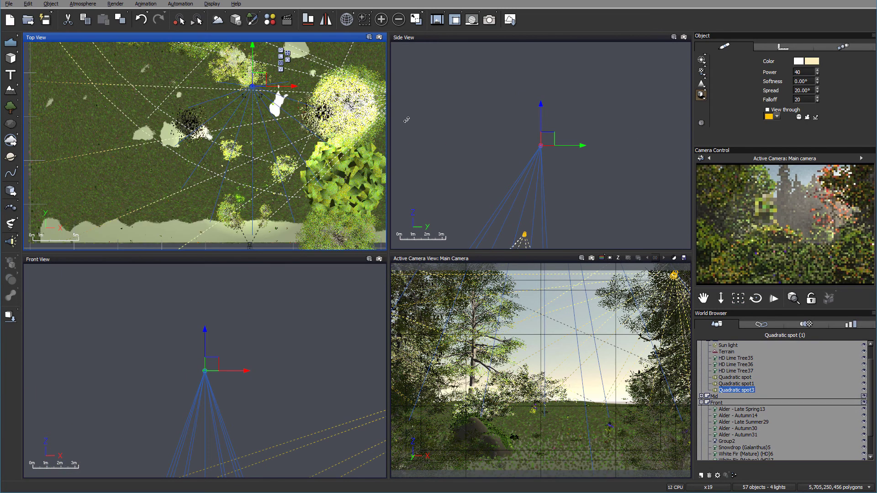
scroll(565, 136, down, 2)
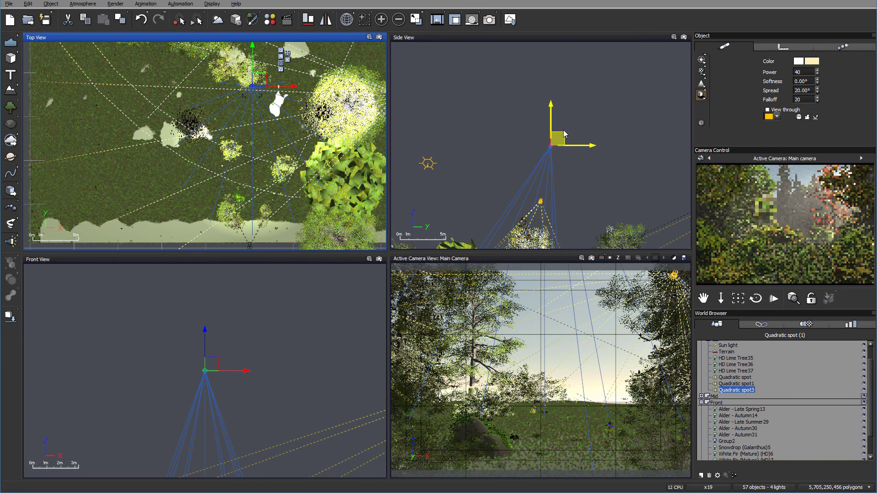
key(ctrl+z)
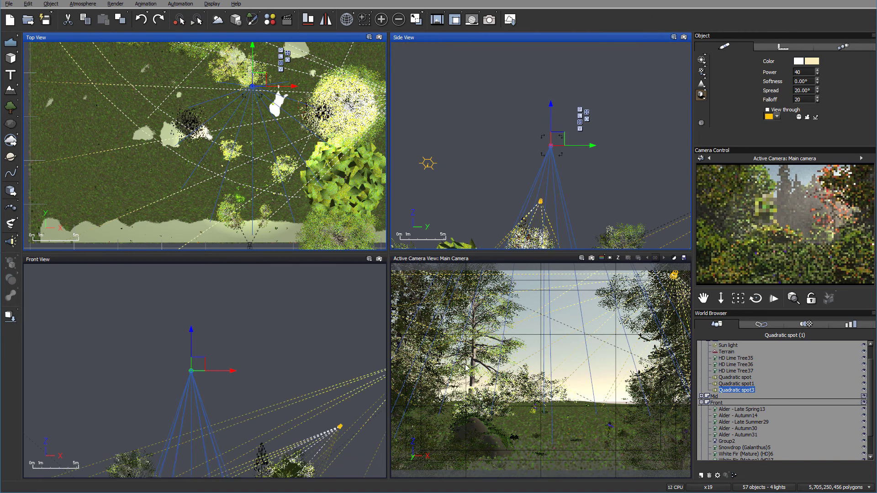
key(ctrl+y)
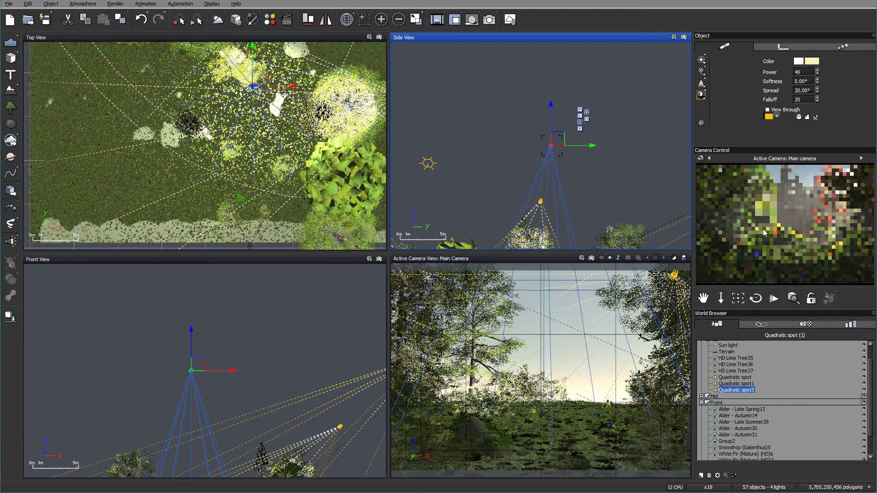
Step: Set Quadratic spot3's falloff to 40 and reduce its spread to 17°
click(818, 97)
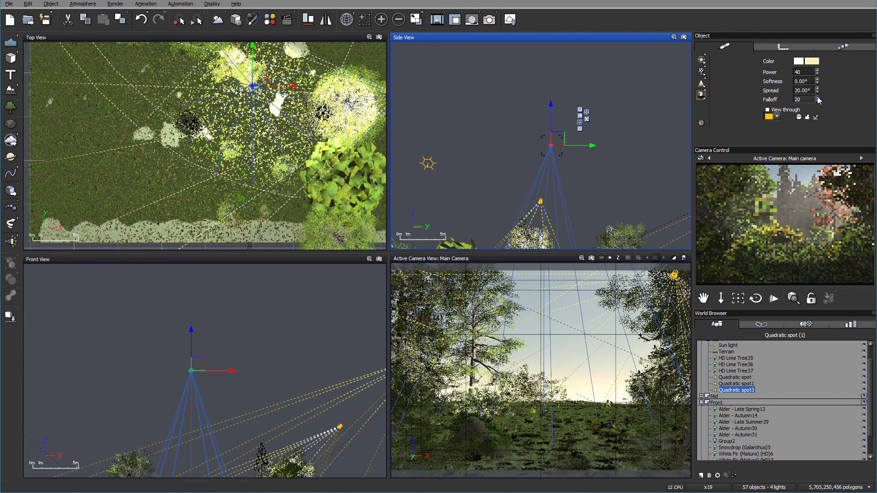
text(40)
click(817, 90)
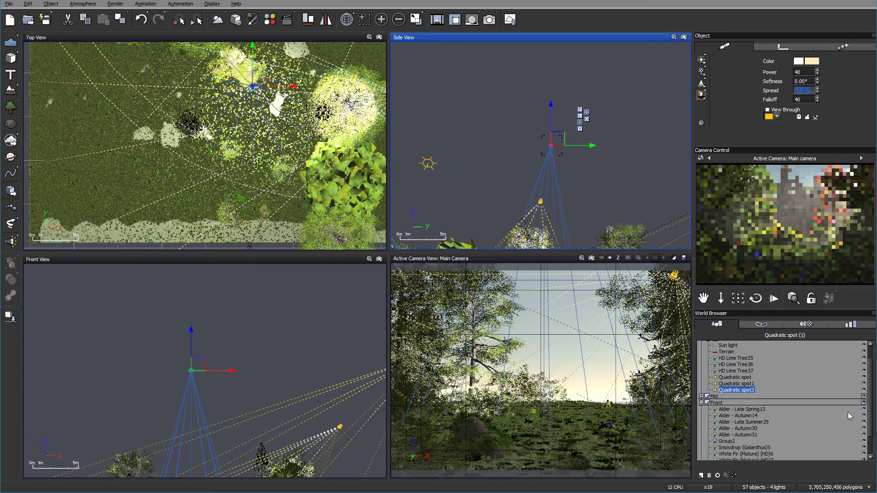
Step: Raise Quadratic spot above the trees, shift it deeper into the scene and adjust its power
click(775, 378)
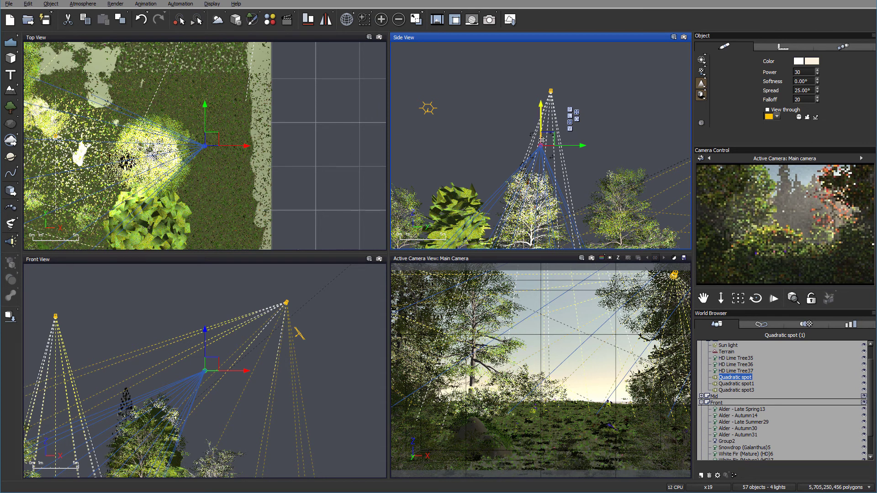
key(ctrl+z)
key(ctrl+y)
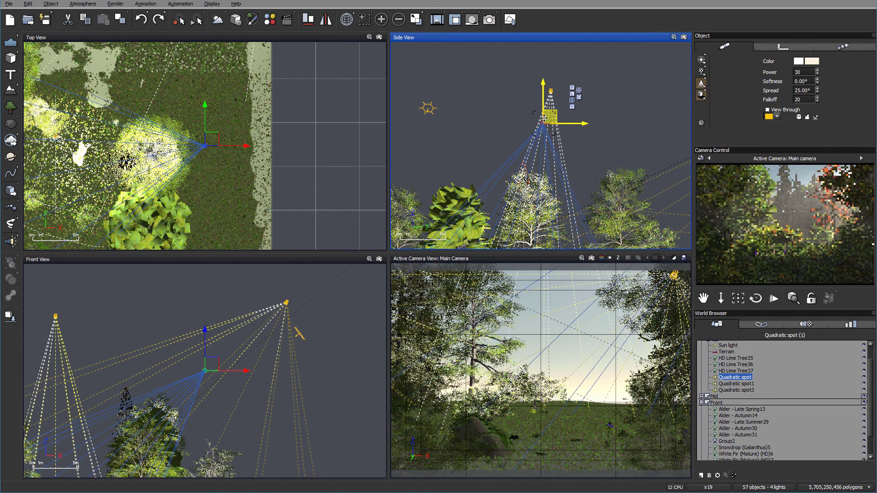
right_drag(257, 173, 408, 169)
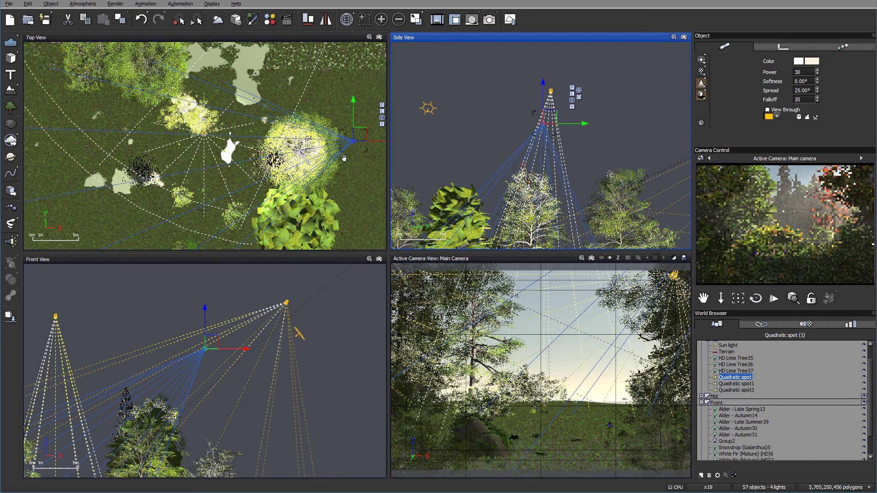
click(362, 134)
drag(362, 133, 363, 103)
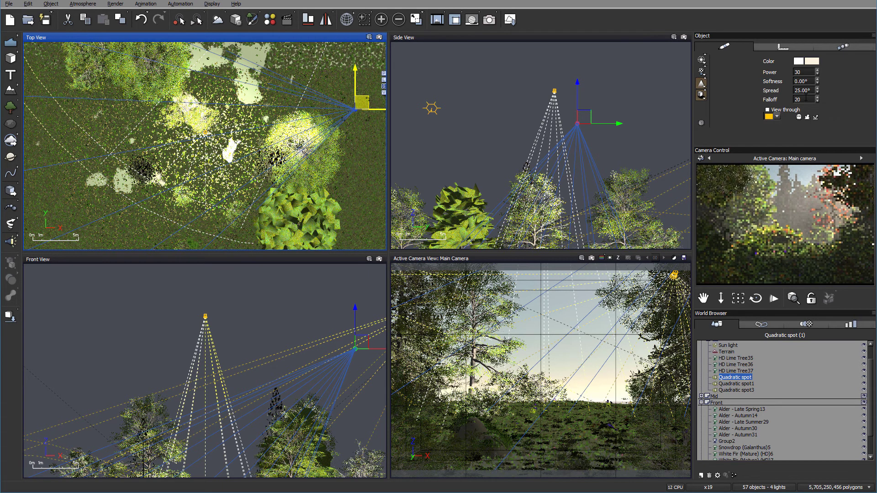
drag(818, 73, 818, 74)
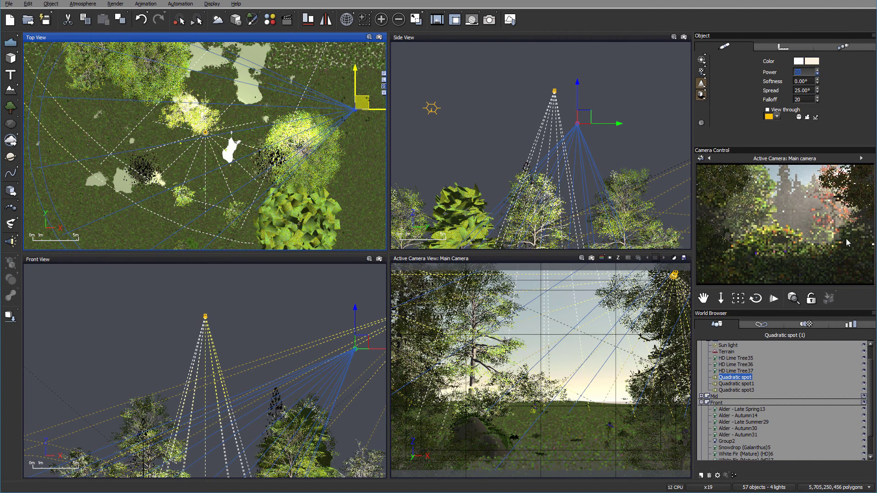
Step: Move Quadratic spot1 farther back behind the terrain and raise it slightly
click(736, 384)
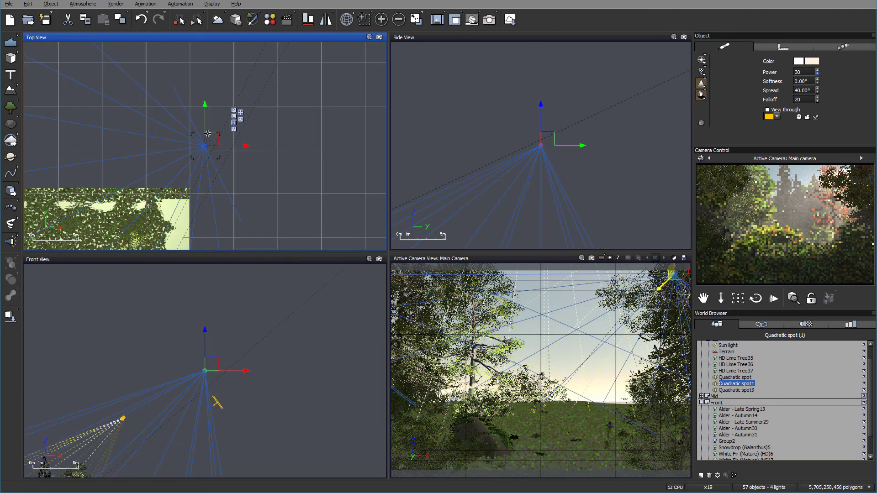
drag(219, 132, 210, 121)
drag(566, 137, 568, 123)
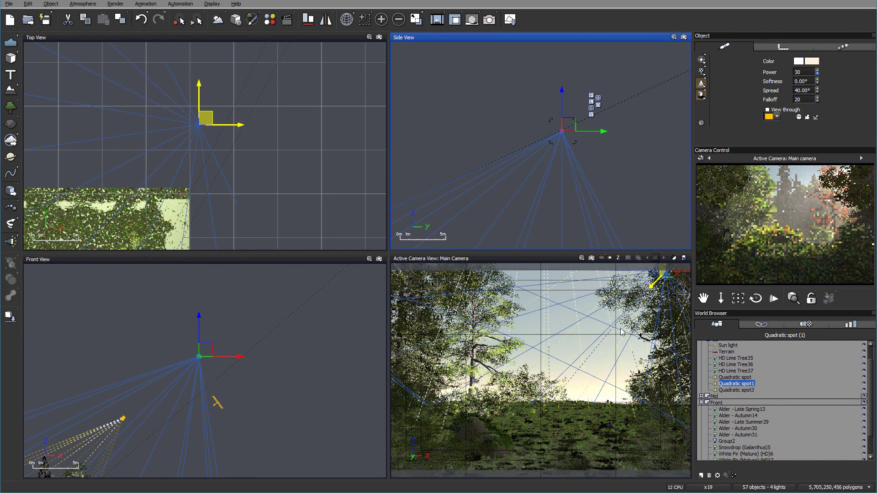
Step: Hide the Mid and Front layers and show the Backdrop layer
click(702, 403)
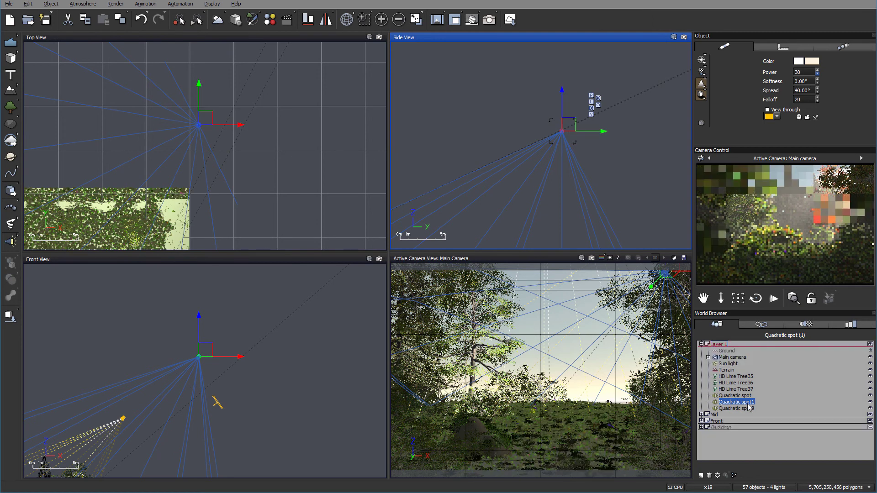
click(871, 414)
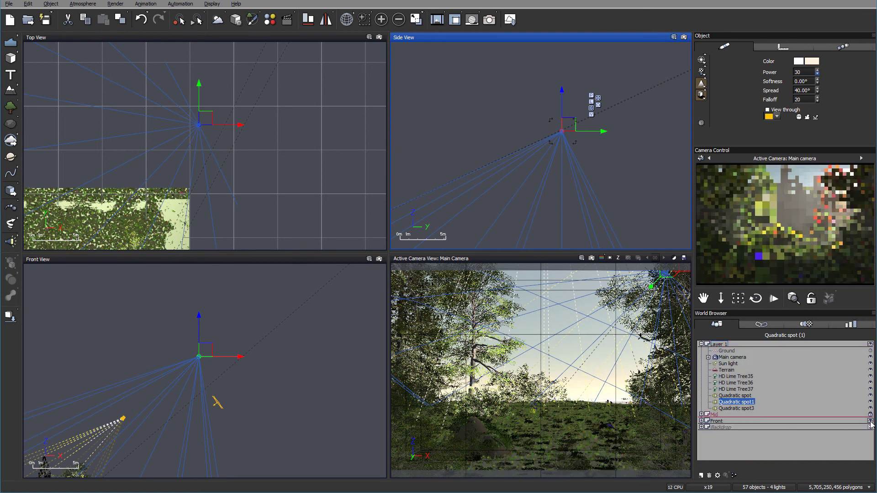
click(870, 421)
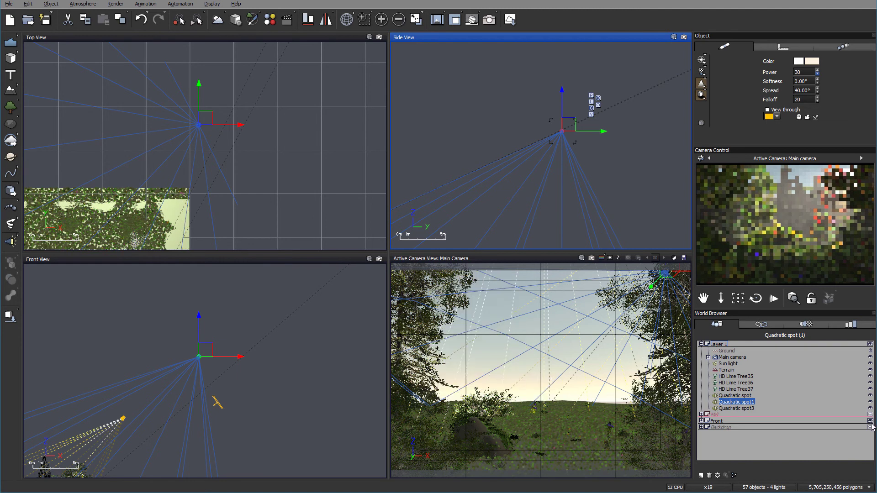
click(870, 421)
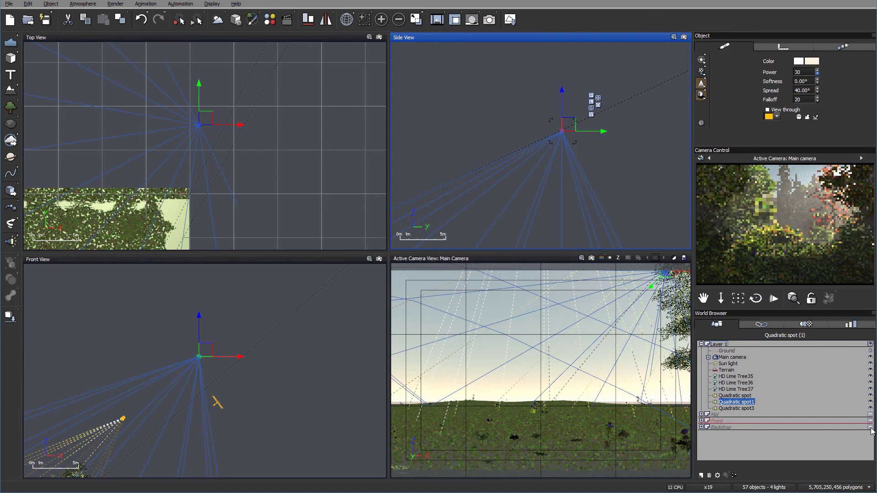
click(871, 428)
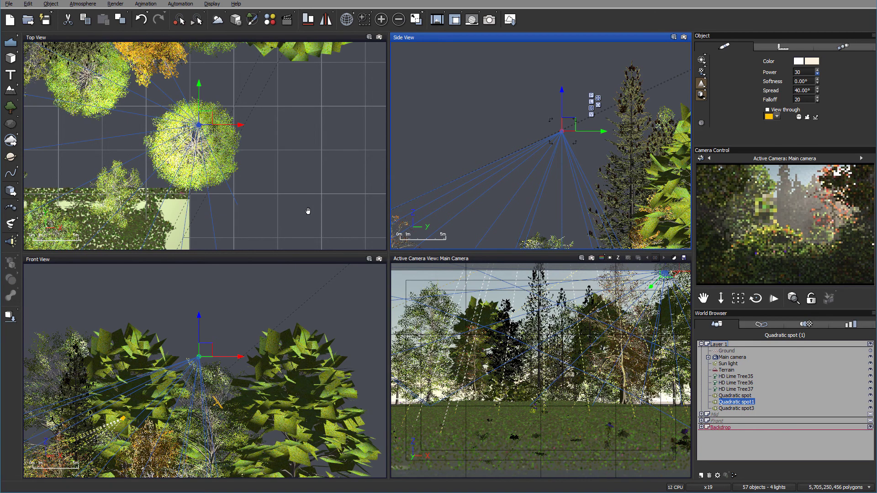
Step: Duplicate the tall white fir in the middle of the backdrop and place the copy far behind the tree group
right_drag(315, 222, 287, 251)
right_drag(303, 219, 222, 114)
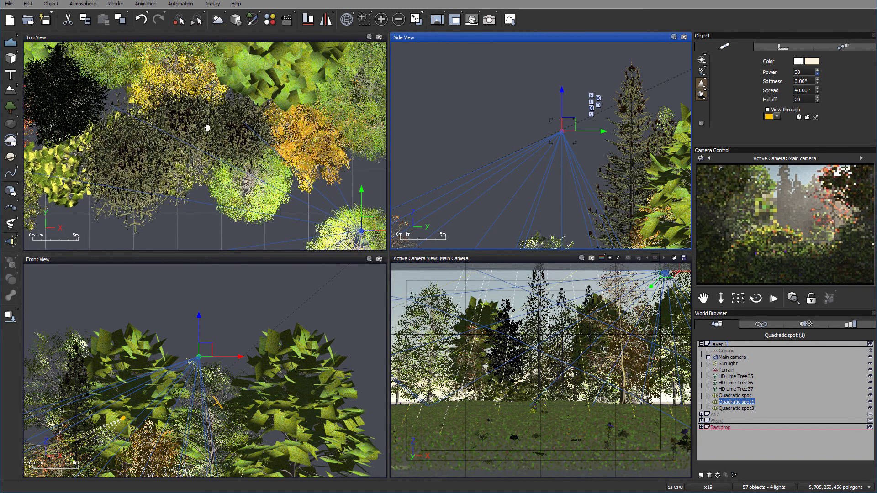
click(198, 103)
right_drag(223, 108, 271, 111)
right_drag(203, 214, 199, 196)
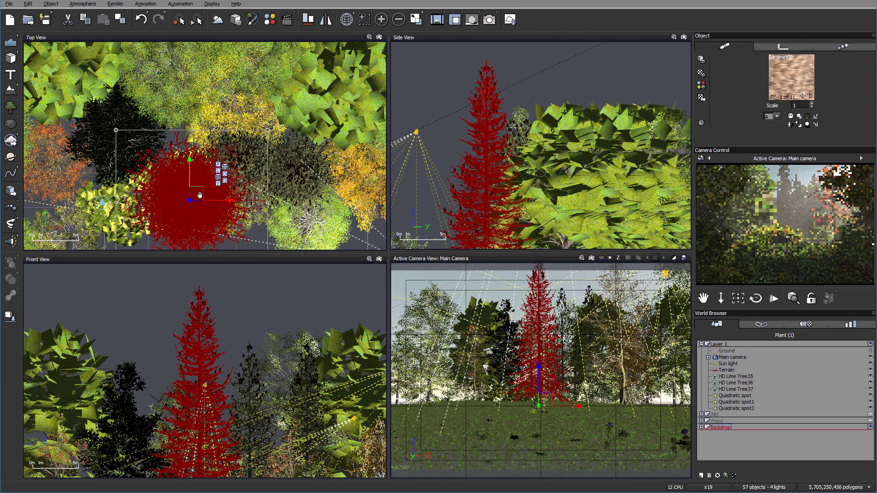
click(200, 195)
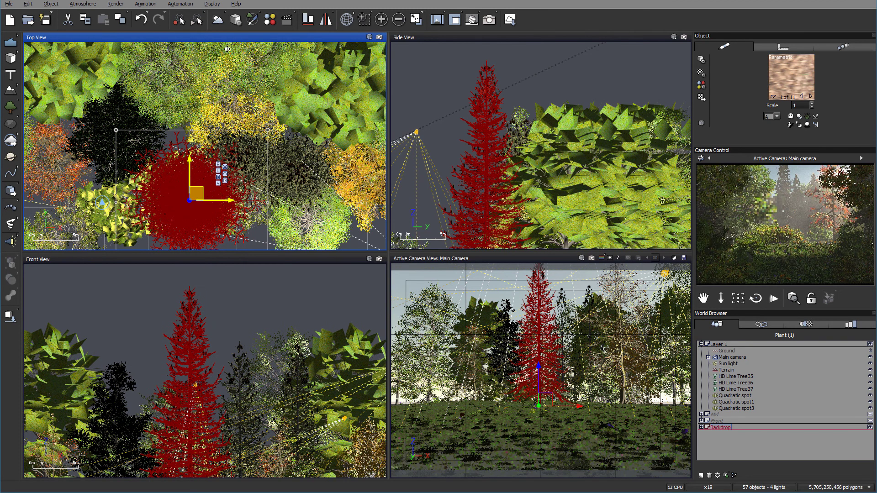
drag(219, 34, 218, 33)
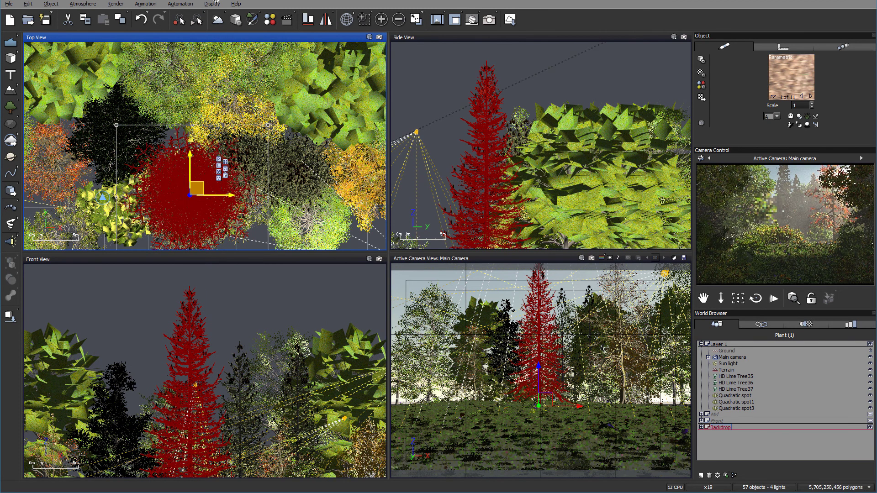
key(ctrl+z)
right_drag(281, 155, 313, 222)
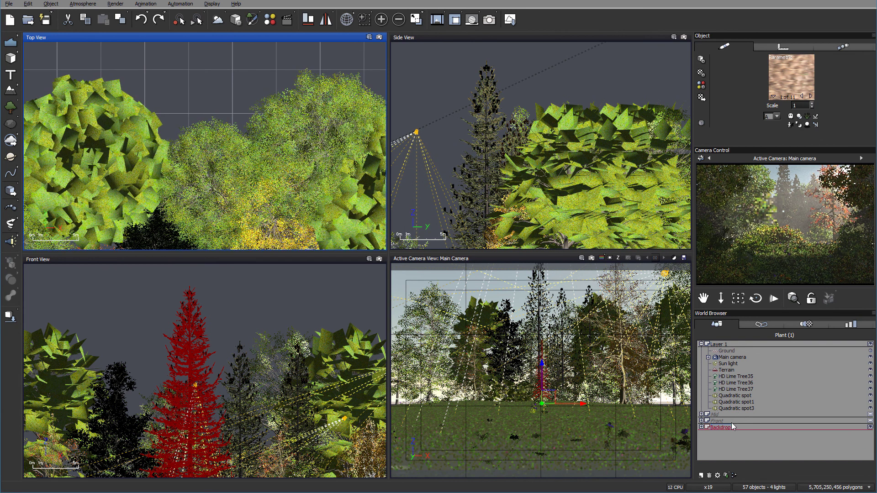
Step: Bring the copied White Fir (Mature) (HD)4 in the Backdrop layer close behind the tree group, enlarging and raising it
click(702, 427)
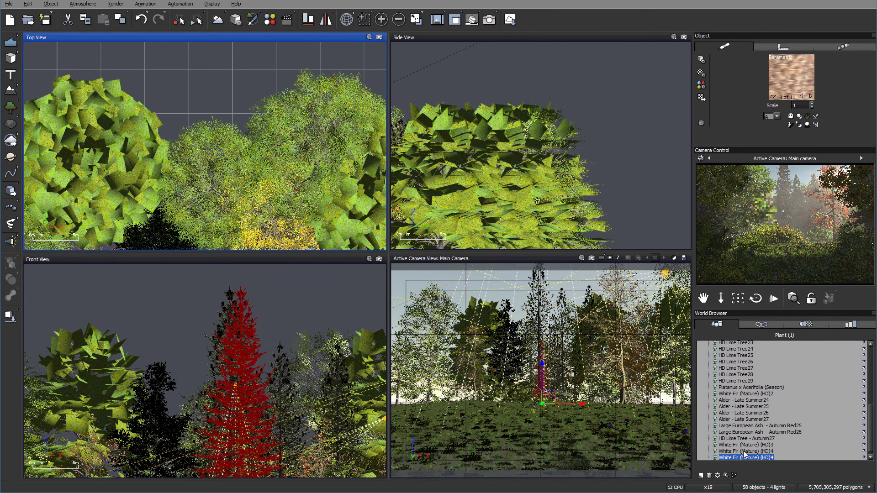
scroll(308, 91, down, 3)
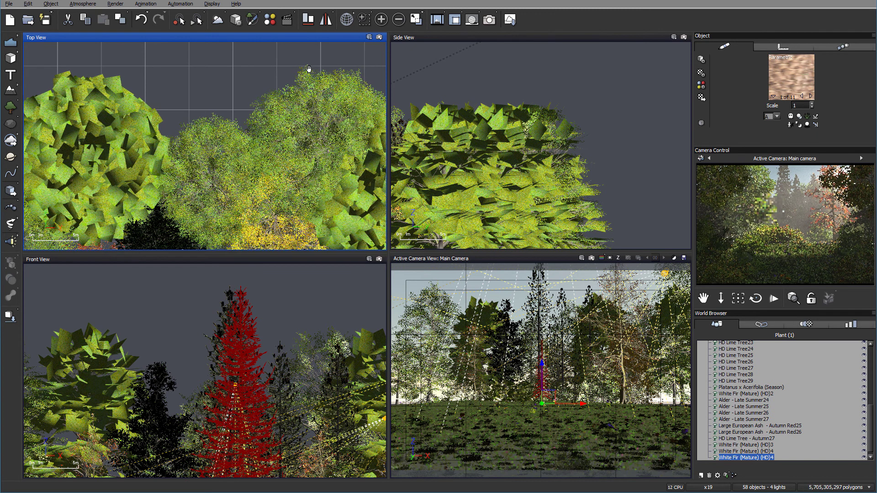
scroll(282, 132, up, 1)
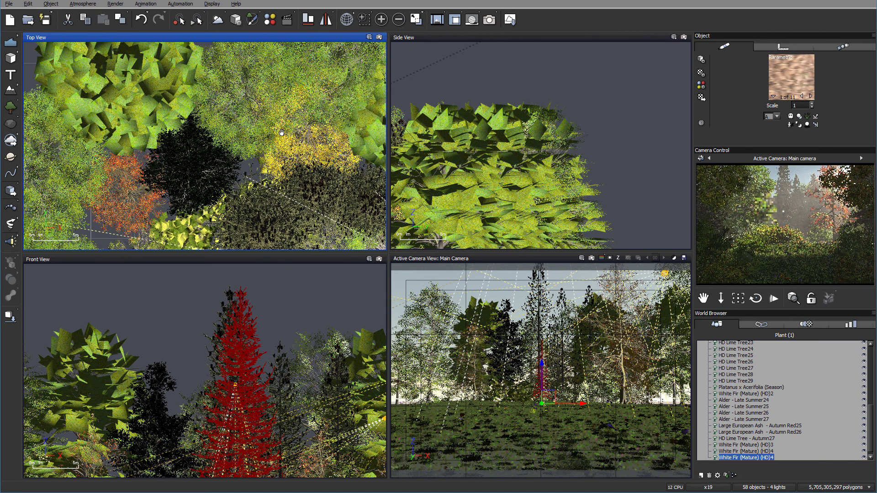
scroll(282, 133, down, 3)
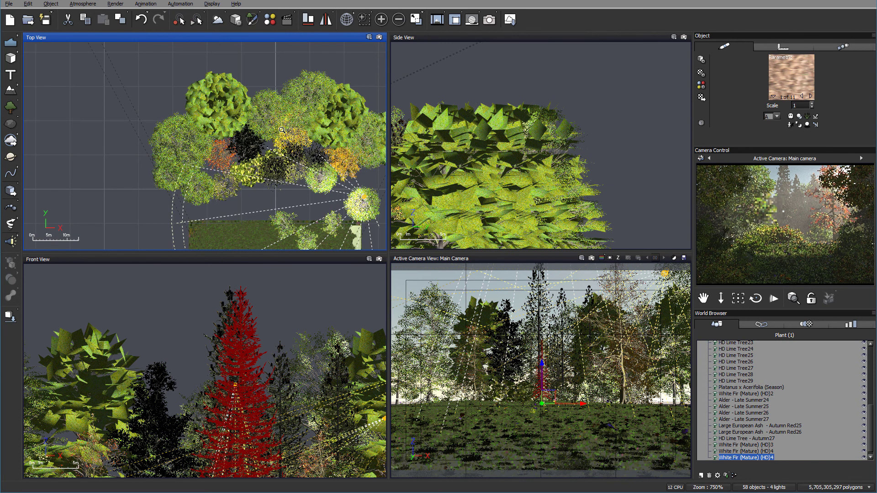
scroll(281, 130, down, 2)
click(736, 451)
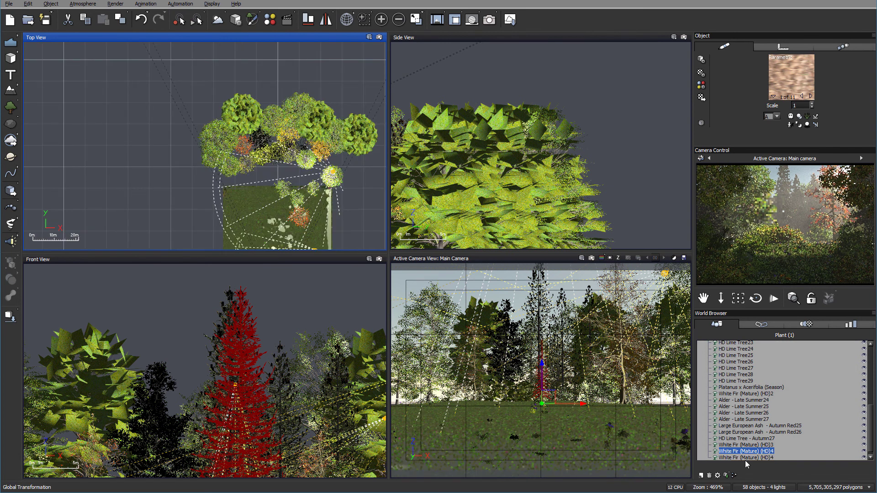
click(743, 458)
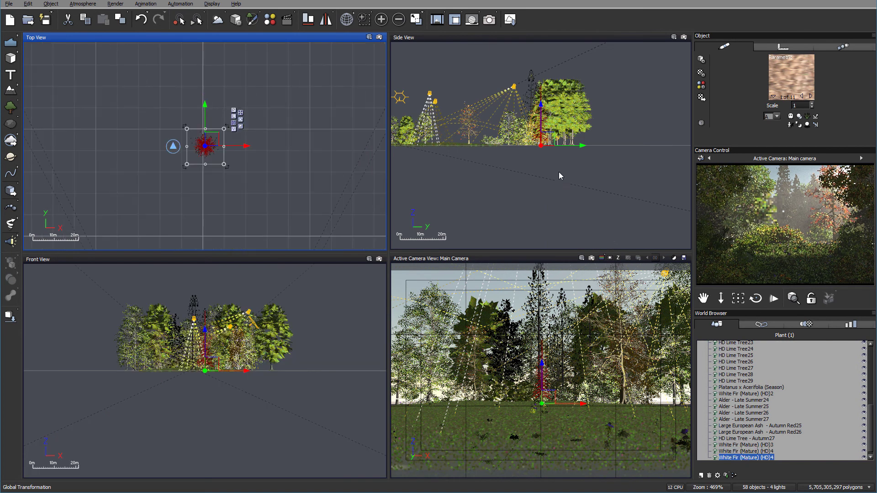
scroll(237, 138, down, 3)
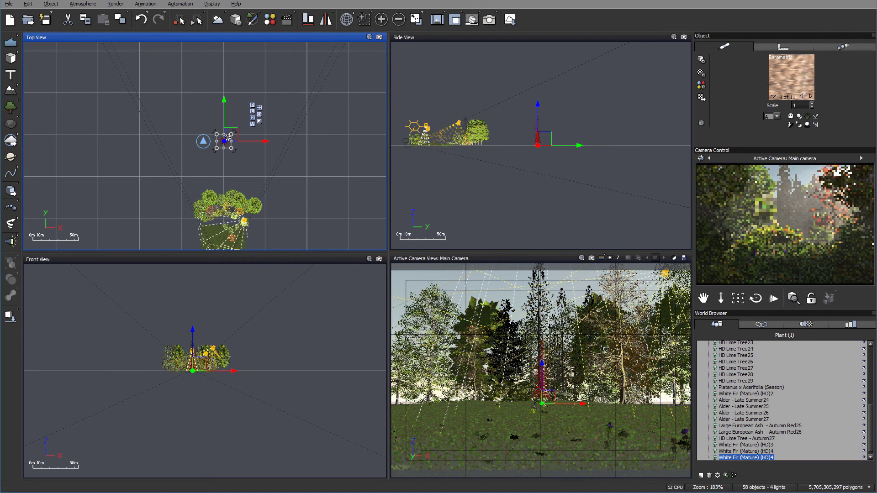
scroll(227, 137, up, 2)
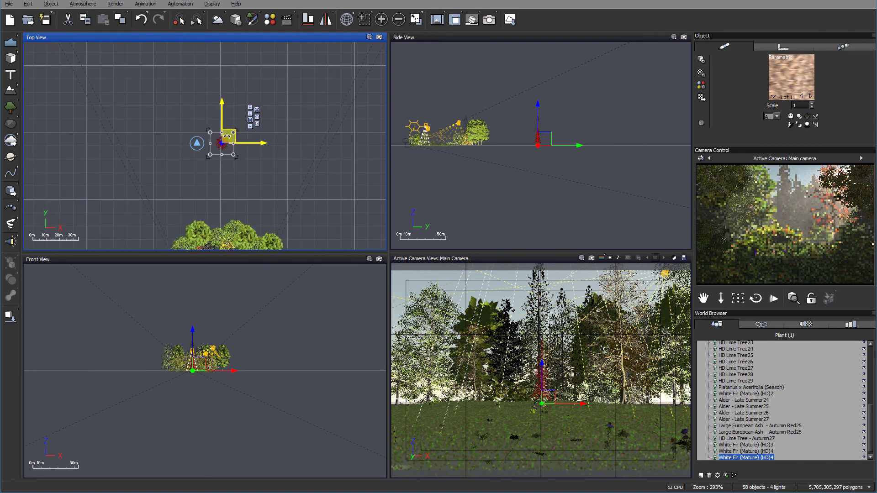
drag(220, 213, 220, 216)
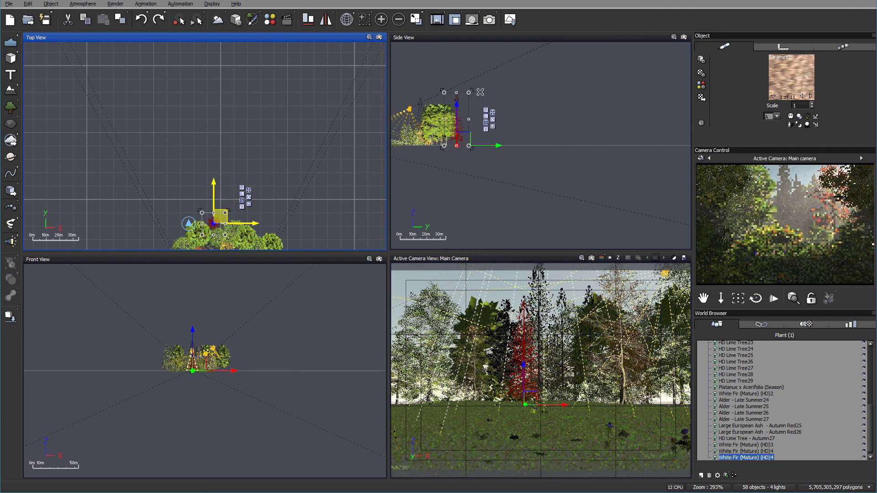
drag(464, 129, 465, 121)
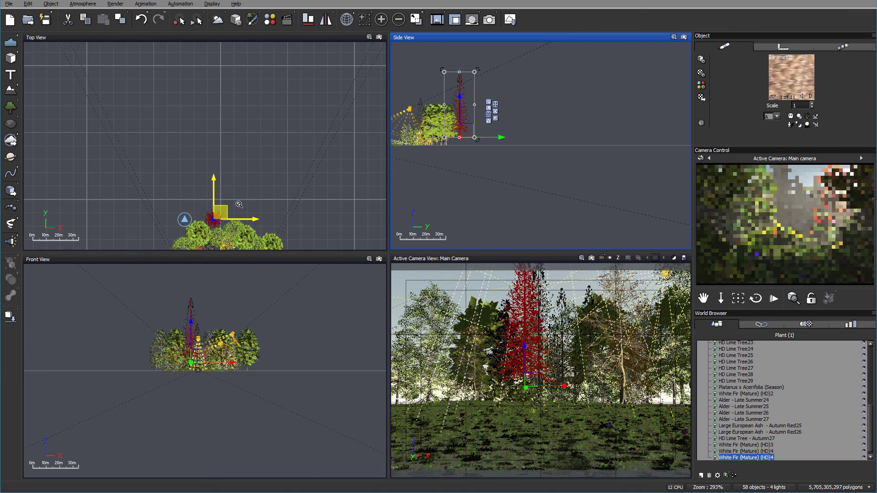
Step: Duplicate the enlarged white fir behind the tree group and place the copy behind the group's right-hand side
ctrl+right_drag(217, 216, 266, 193)
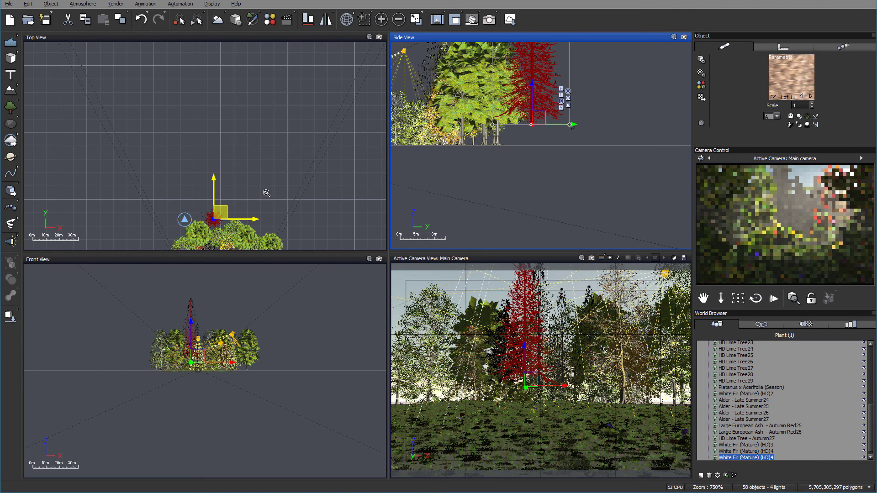
right_drag(308, 91, 313, 74)
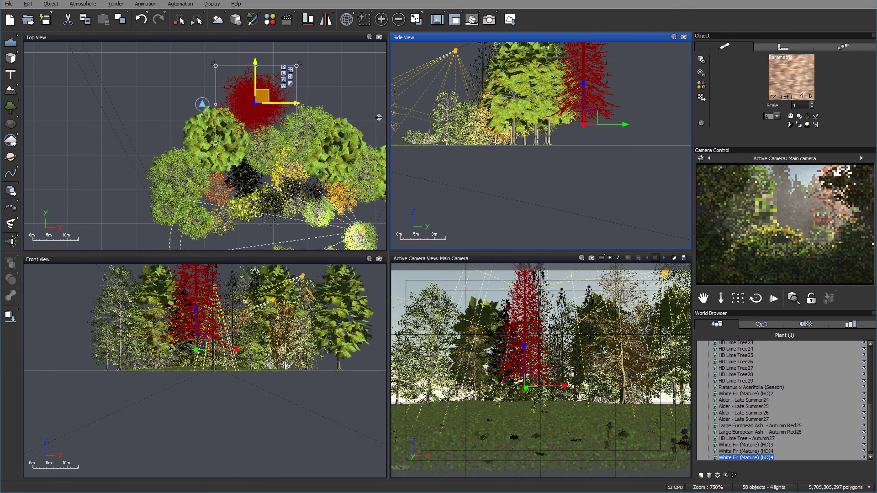
drag(265, 83, 386, 126)
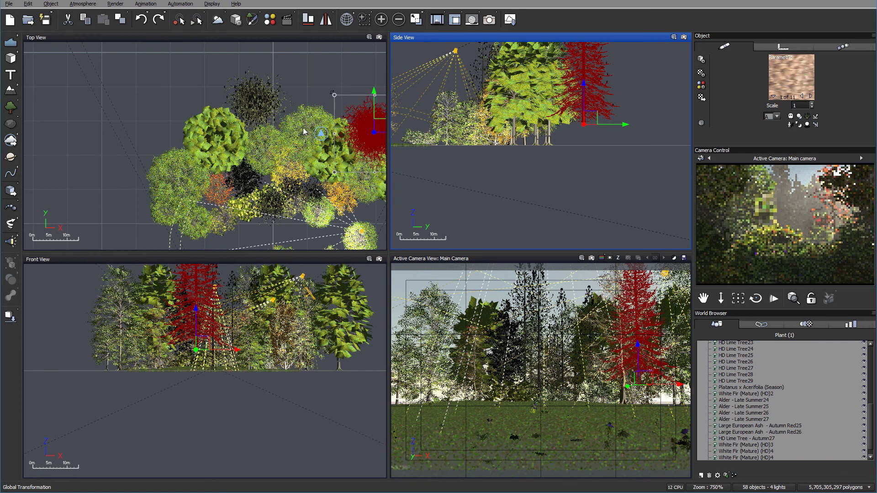
Step: Duplicate HD Lime Tree27 at the rear left of the backdrop, then place the copy behind the original and raise it well above the ground
click(221, 137)
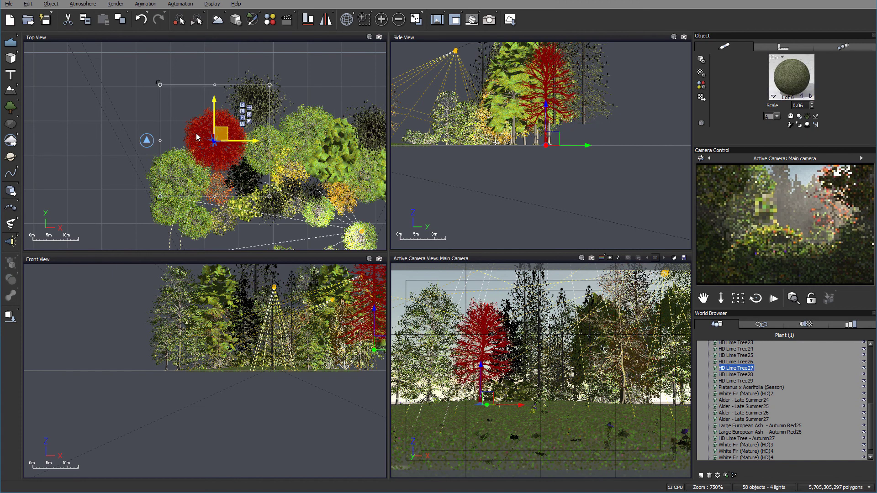
click(220, 129)
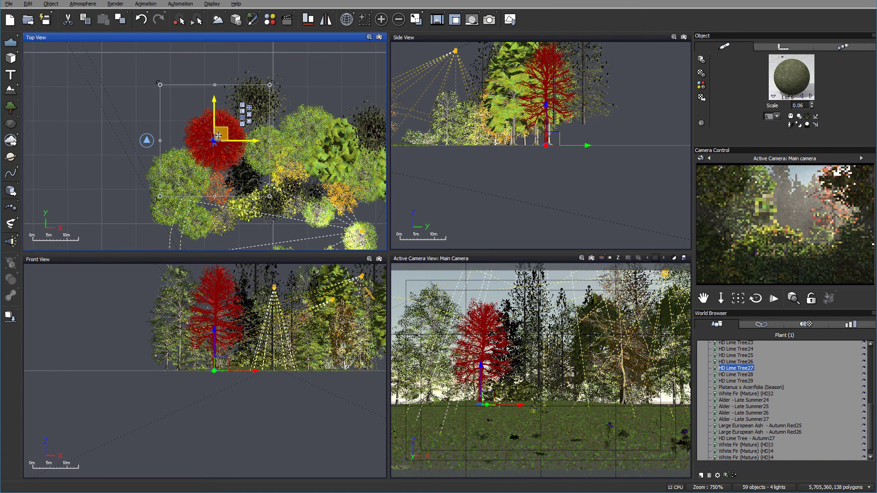
alt+drag(230, 75, 226, 107)
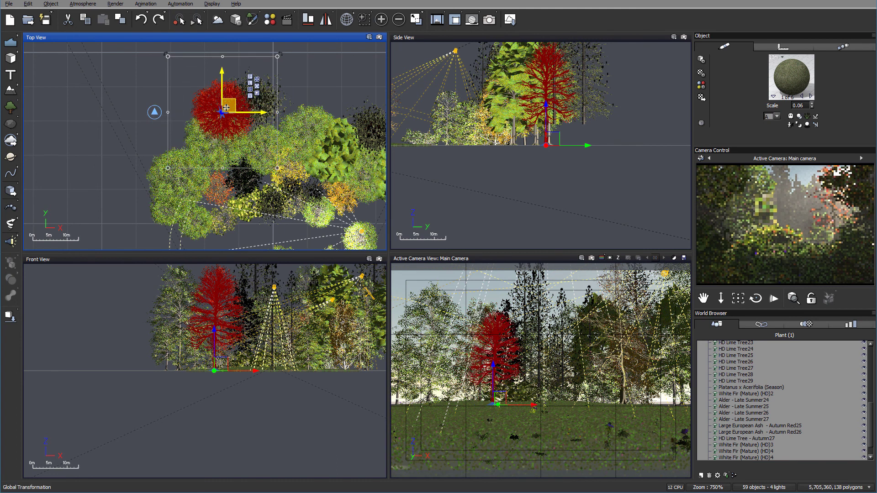
drag(524, 140, 586, 142)
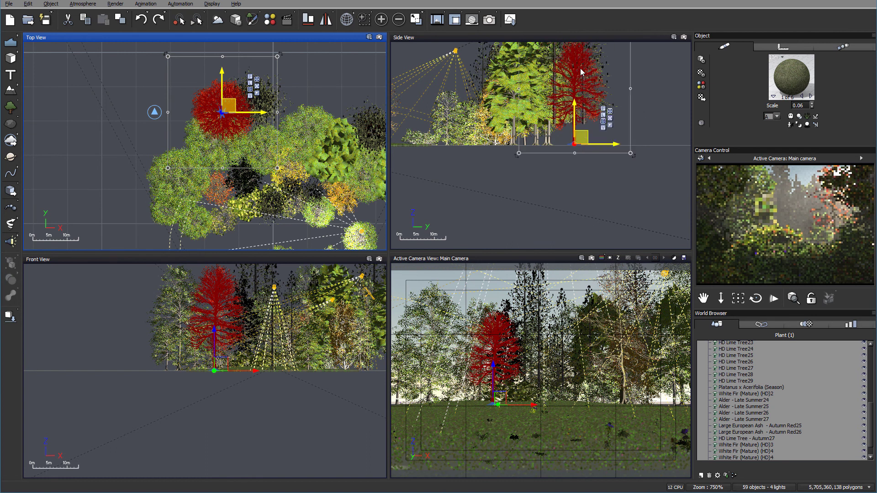
drag(581, 72, 580, 77)
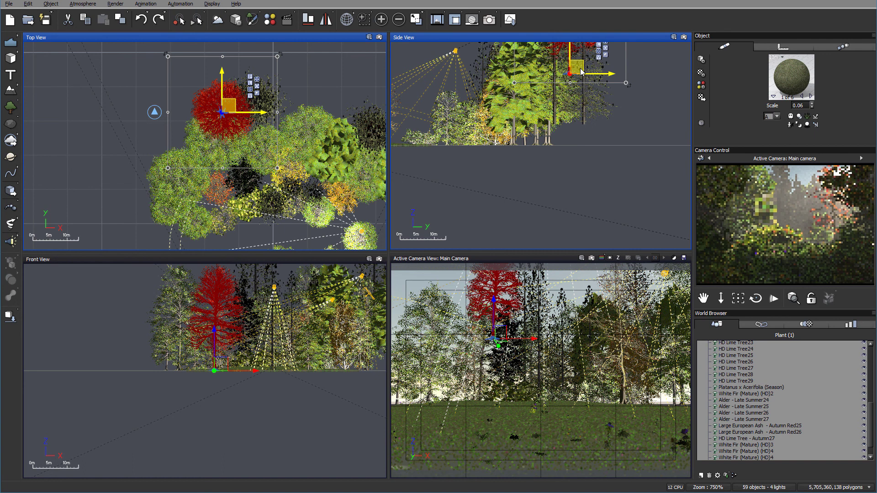
drag(228, 100, 229, 105)
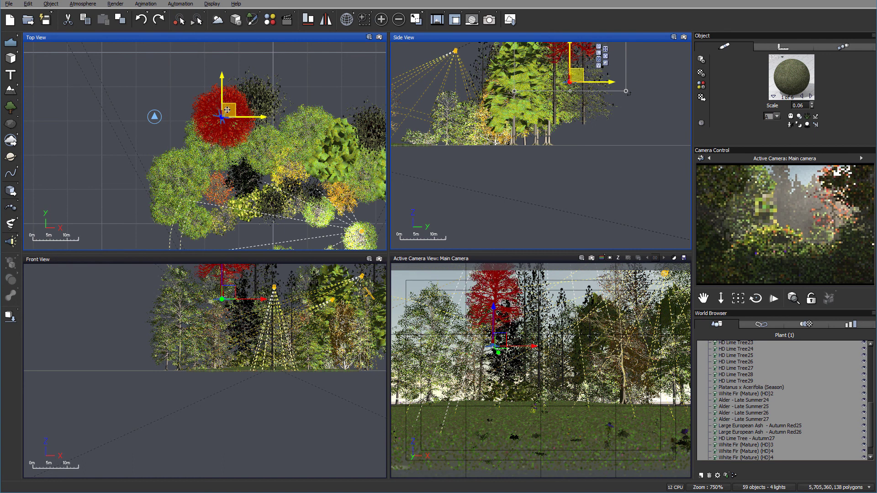
Step: Make two more copies of the raised lime tree and space them in a row to the right along the back of the tree group
drag(227, 109, 298, 105)
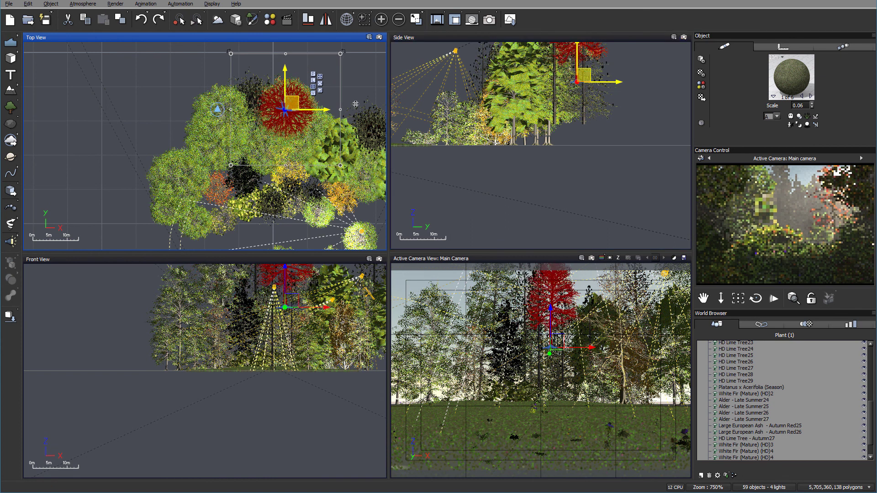
drag(303, 104, 352, 105)
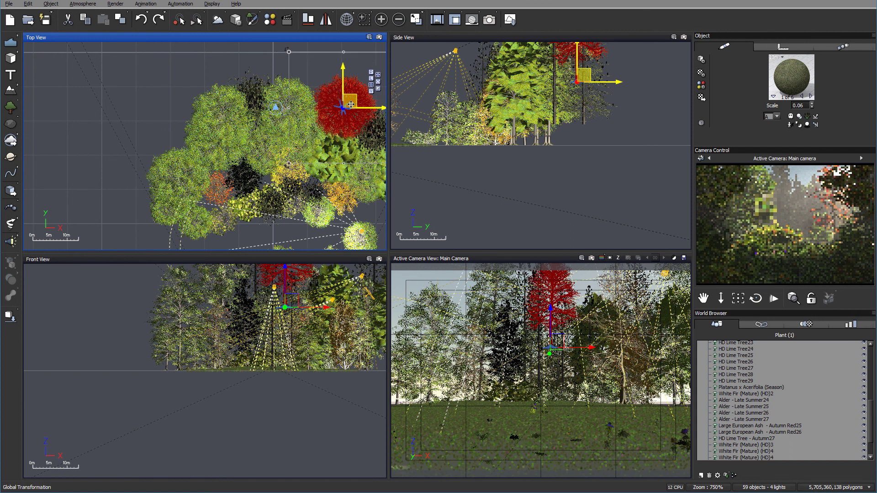
drag(341, 104, 333, 108)
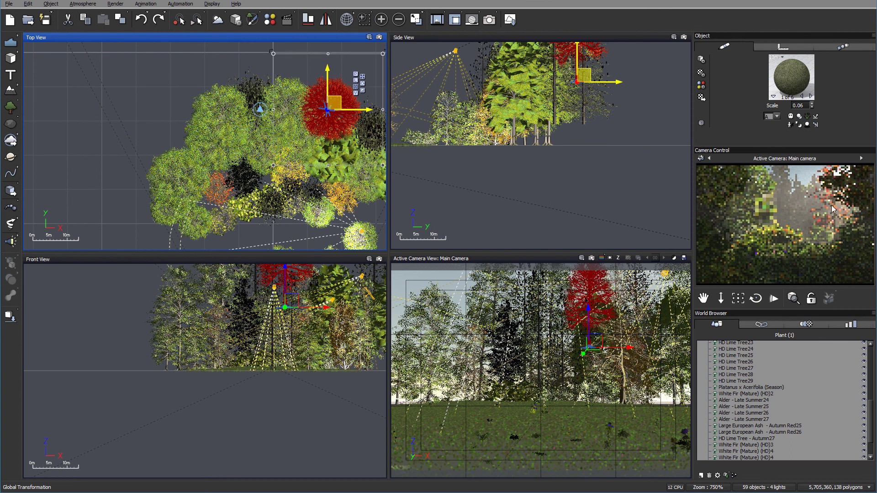
Step: Render the scene from the main camera to check the denser backdrop, then close the finished render
click(490, 20)
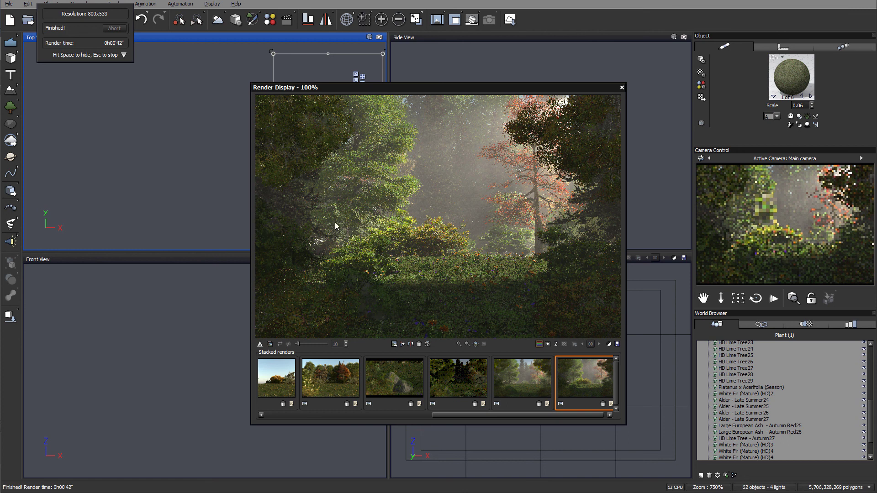
click(622, 87)
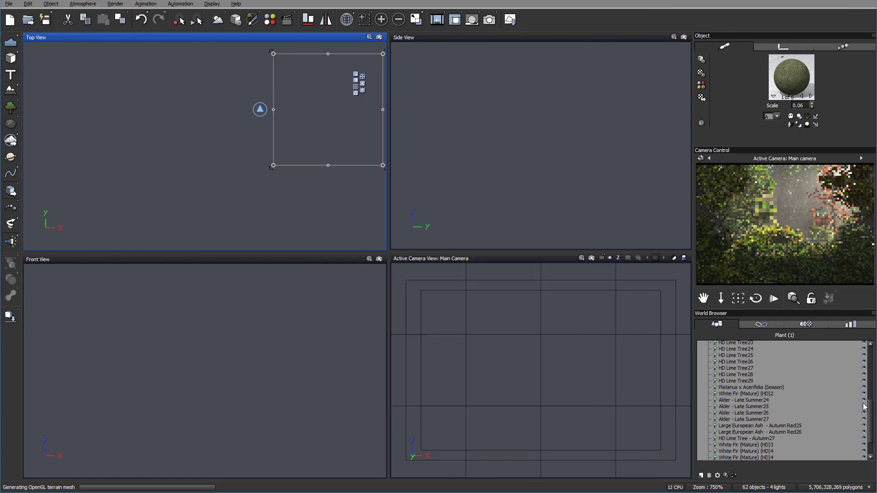